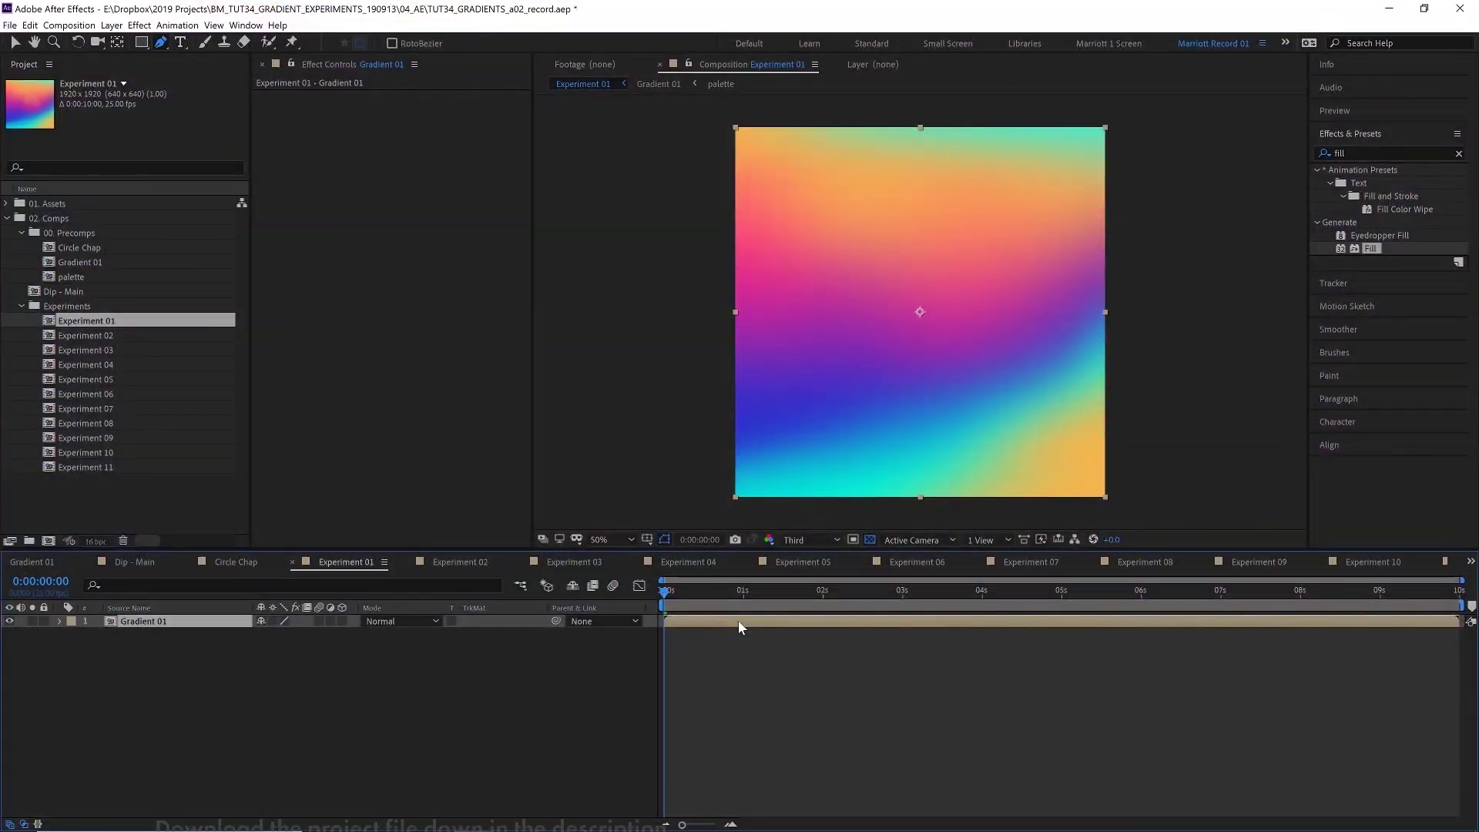
Step: Preview the animated gradient in Experiment 01 and return the playhead to the start
key("space")
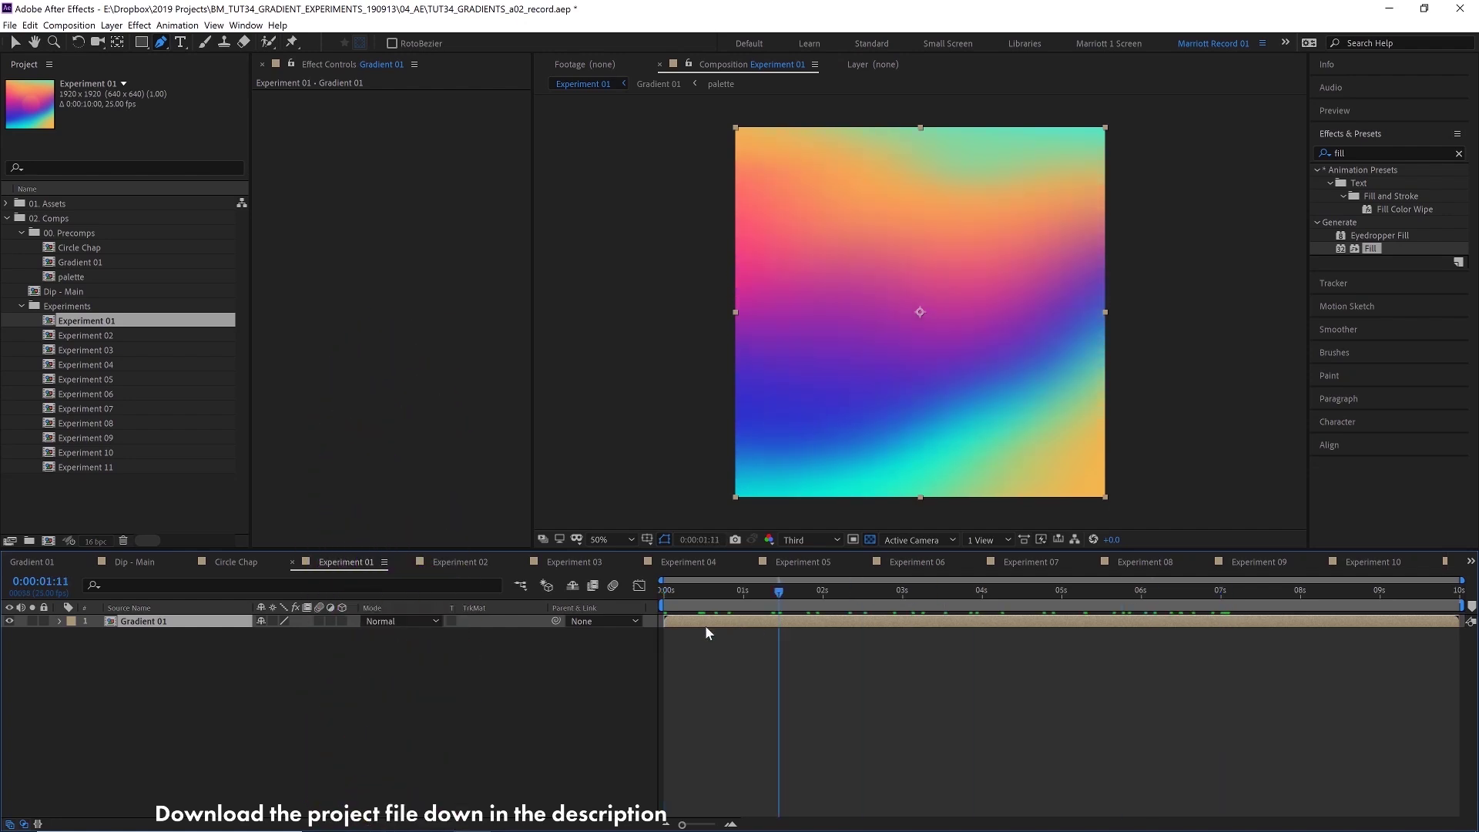
left_click_drag(687, 625, 574, 617)
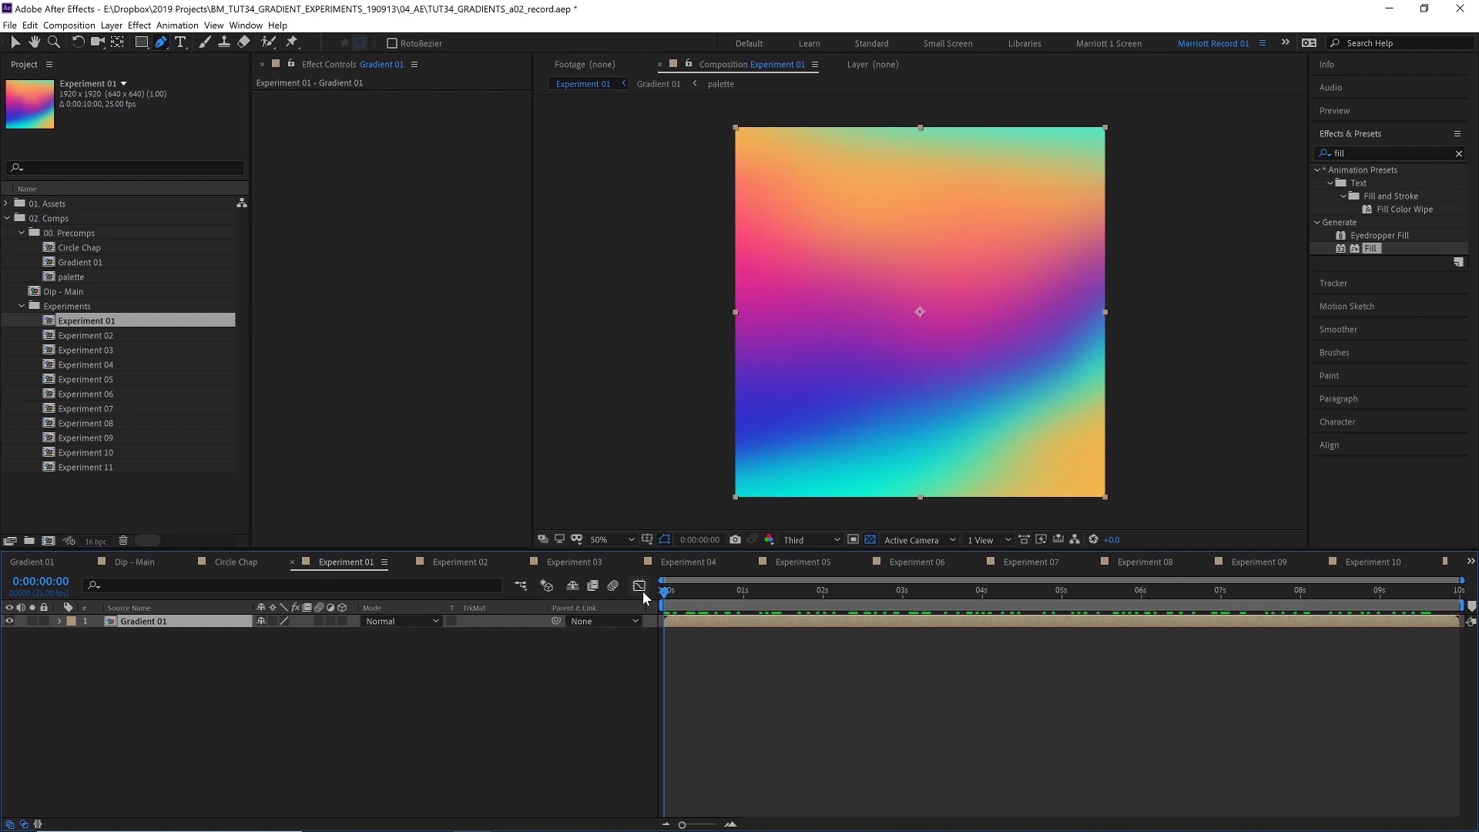
Step: Duplicate the Gradient 01 layer and draw a circular mask around the centre of the copy
left_click(753, 653)
left_click(709, 621)
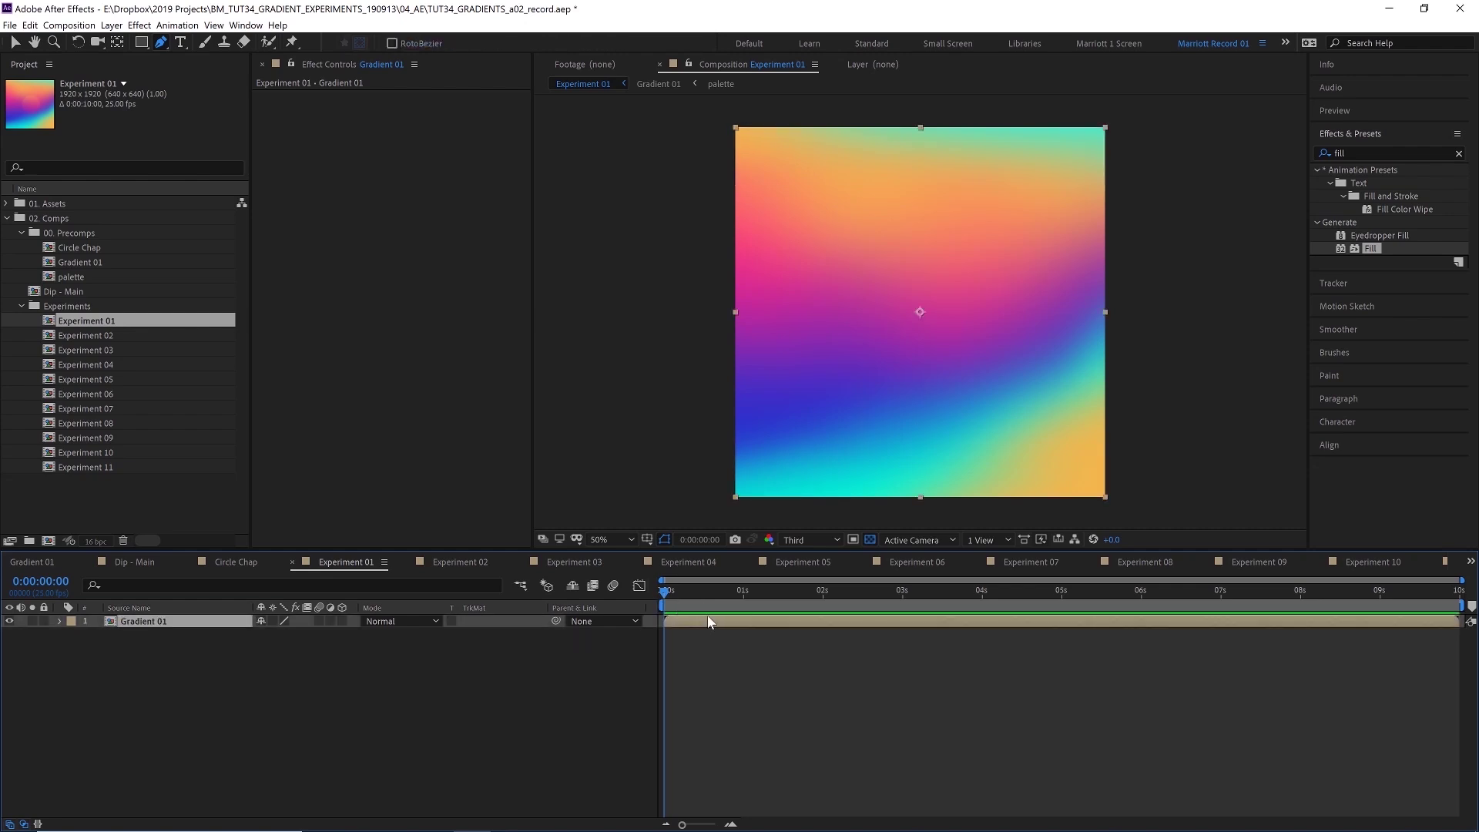
key("ctrl+d")
left_click(142, 43)
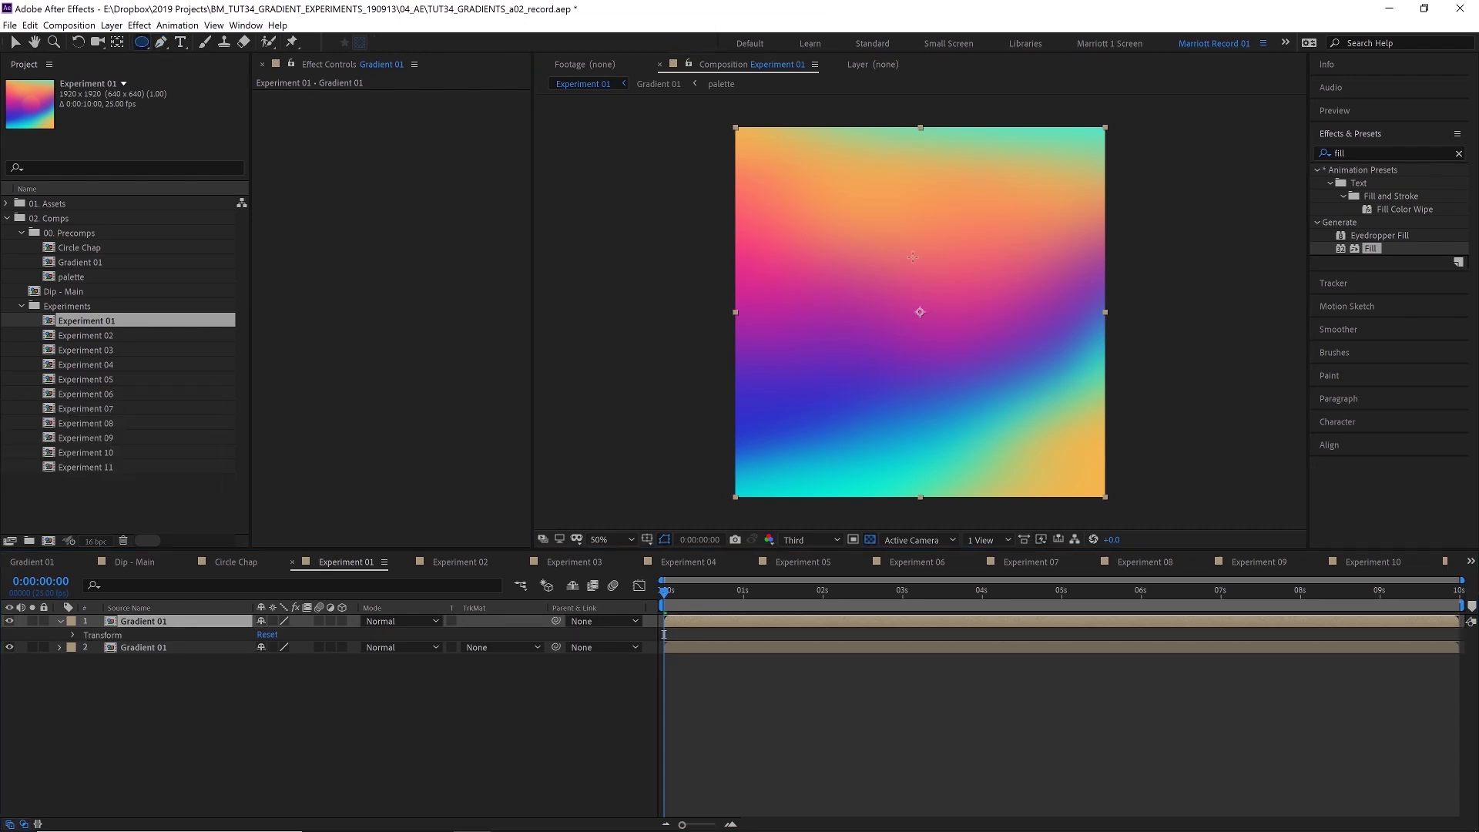
left_click_drag(841, 243, 980, 376)
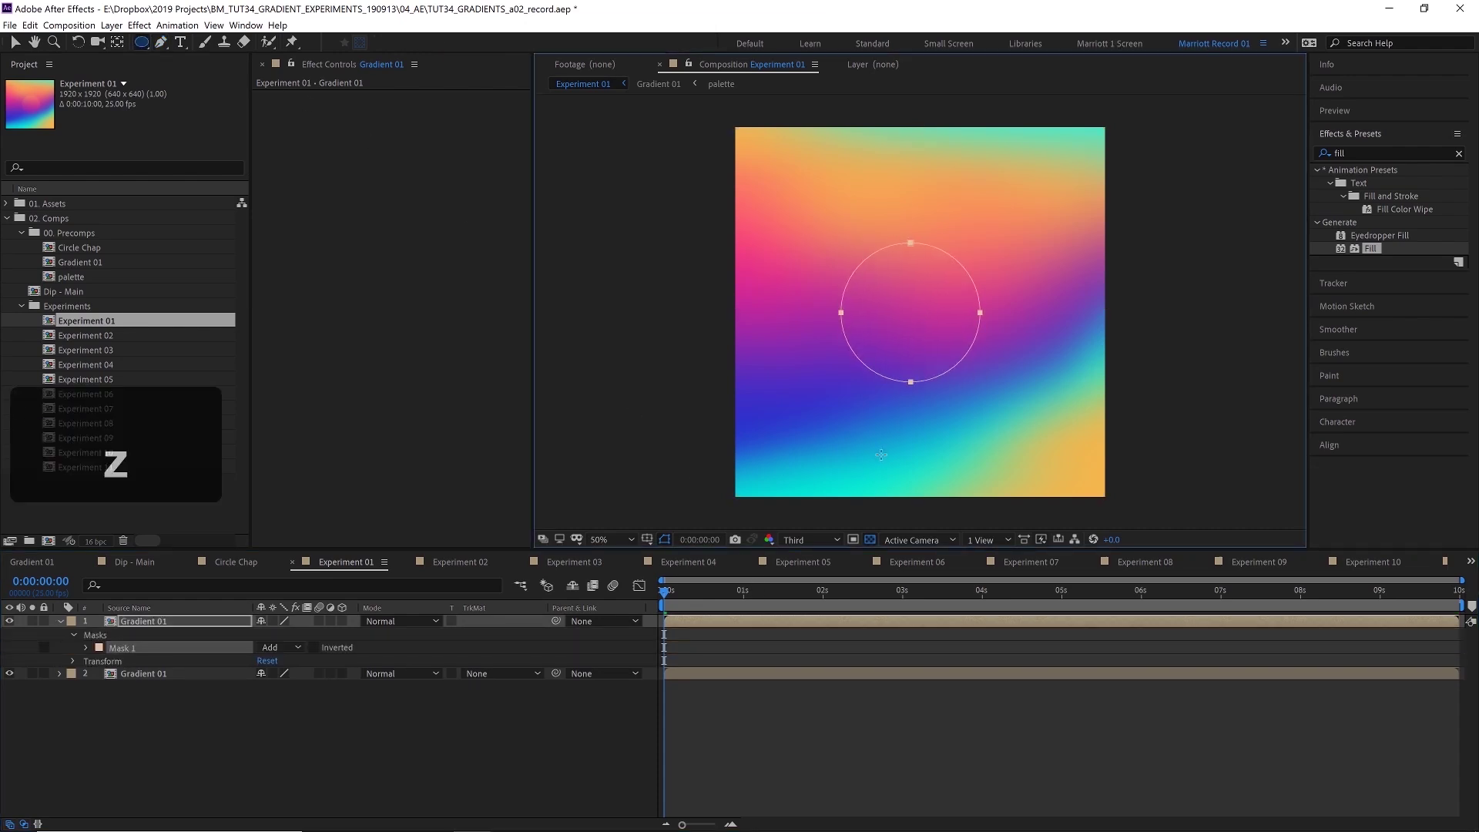
Step: Move the circular masked gradient layer around over the background gradient
key("v")
double_click(885, 323)
left_click_drag(921, 306, 862, 360)
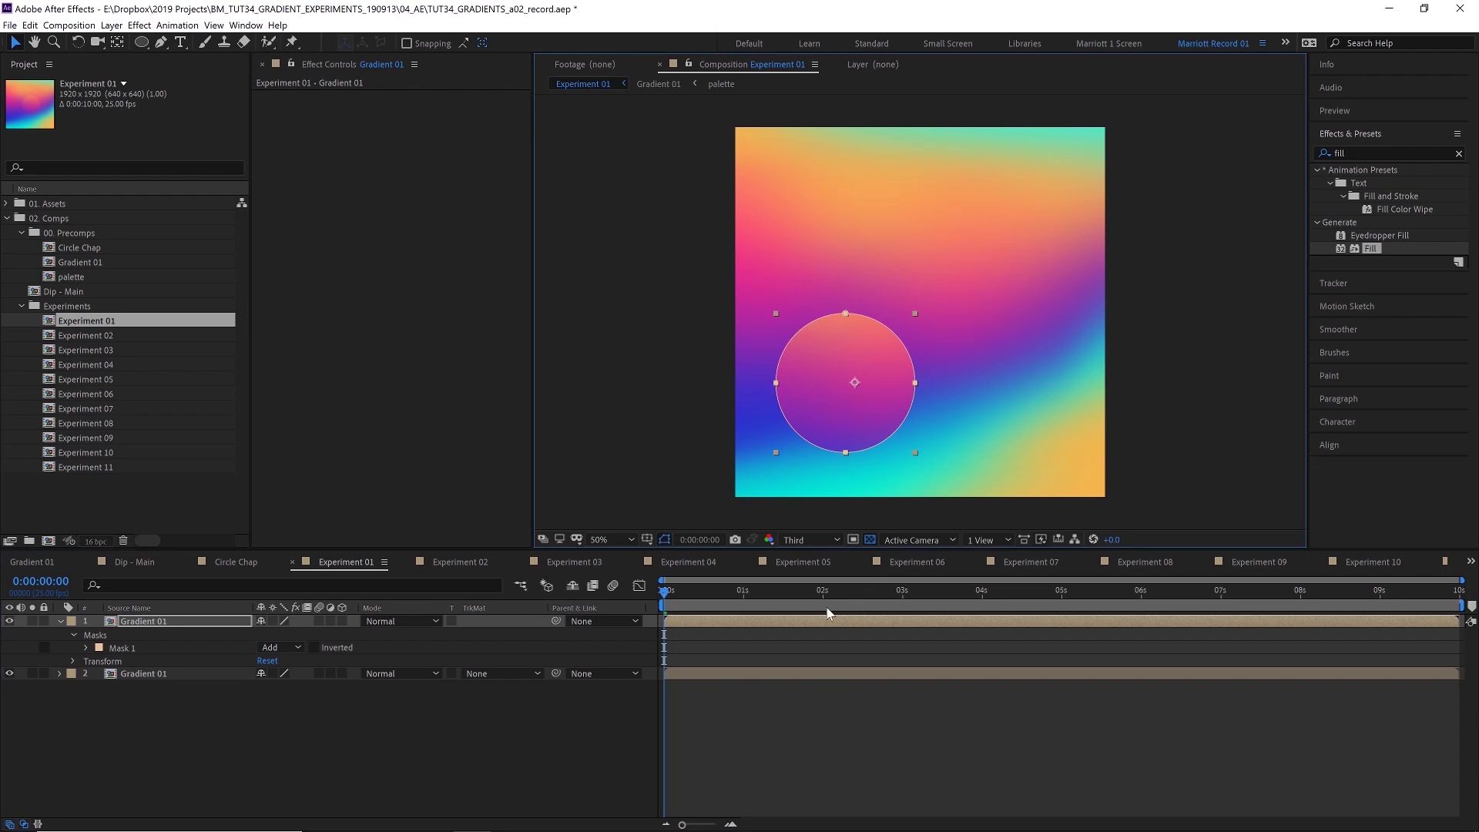
key("F2")
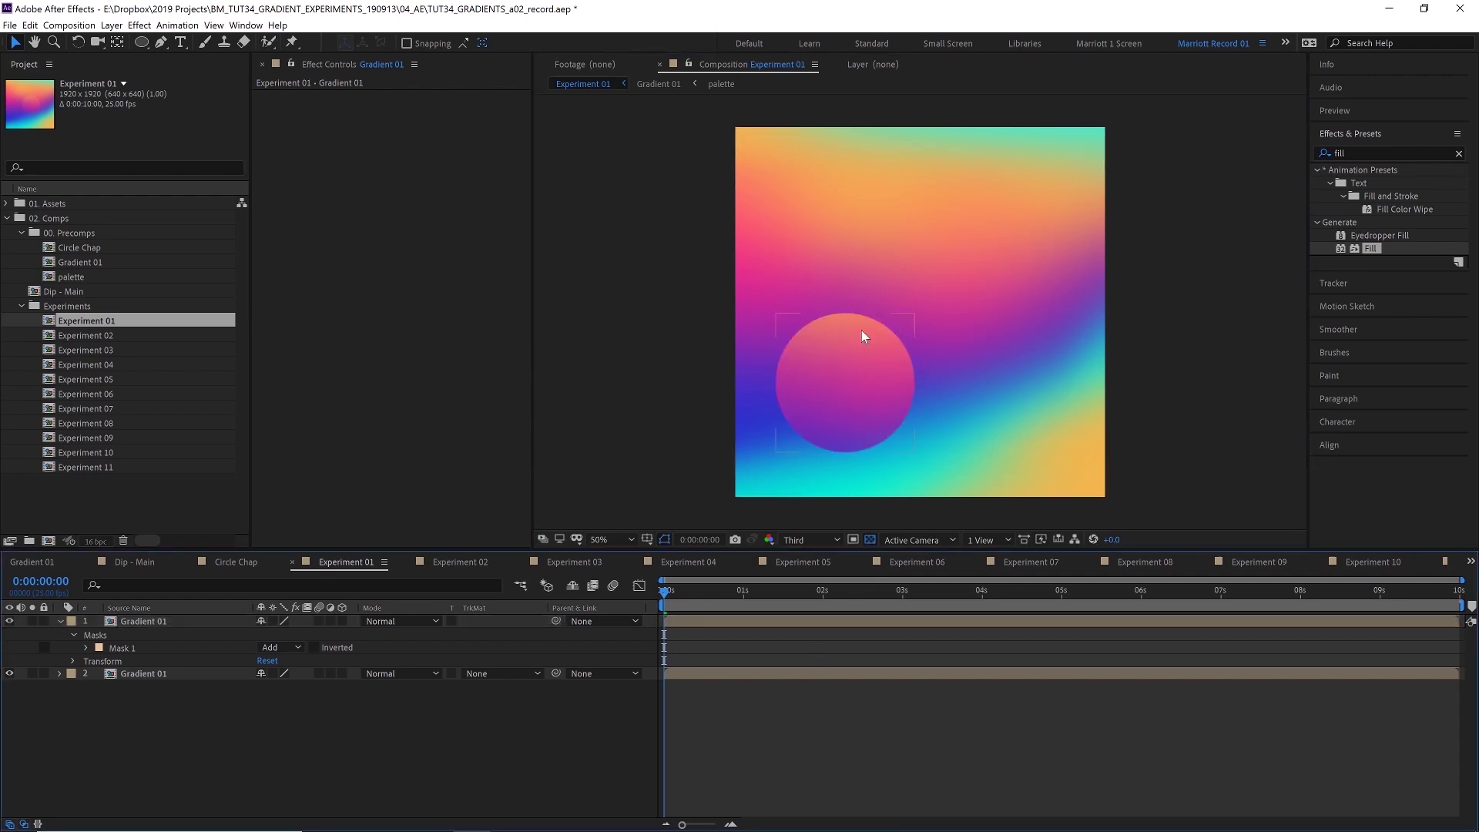
left_click_drag(865, 387, 1005, 372)
left_click_drag(968, 312, 925, 222)
Step: Preview Experiment 02's rotating stripes and compare them with the top layer and its Venetian Blinds effect switched off
key("space")
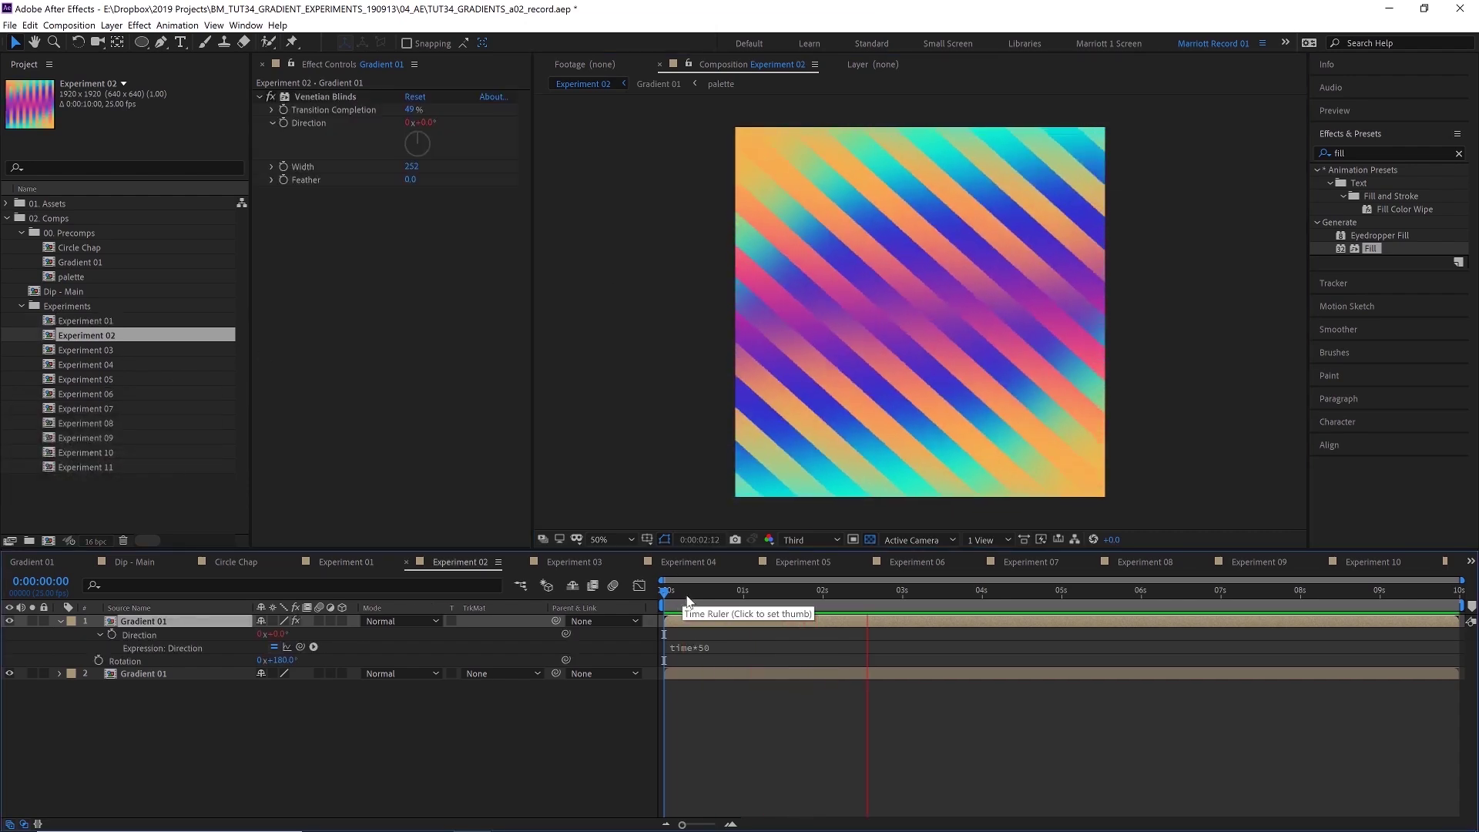
key("space")
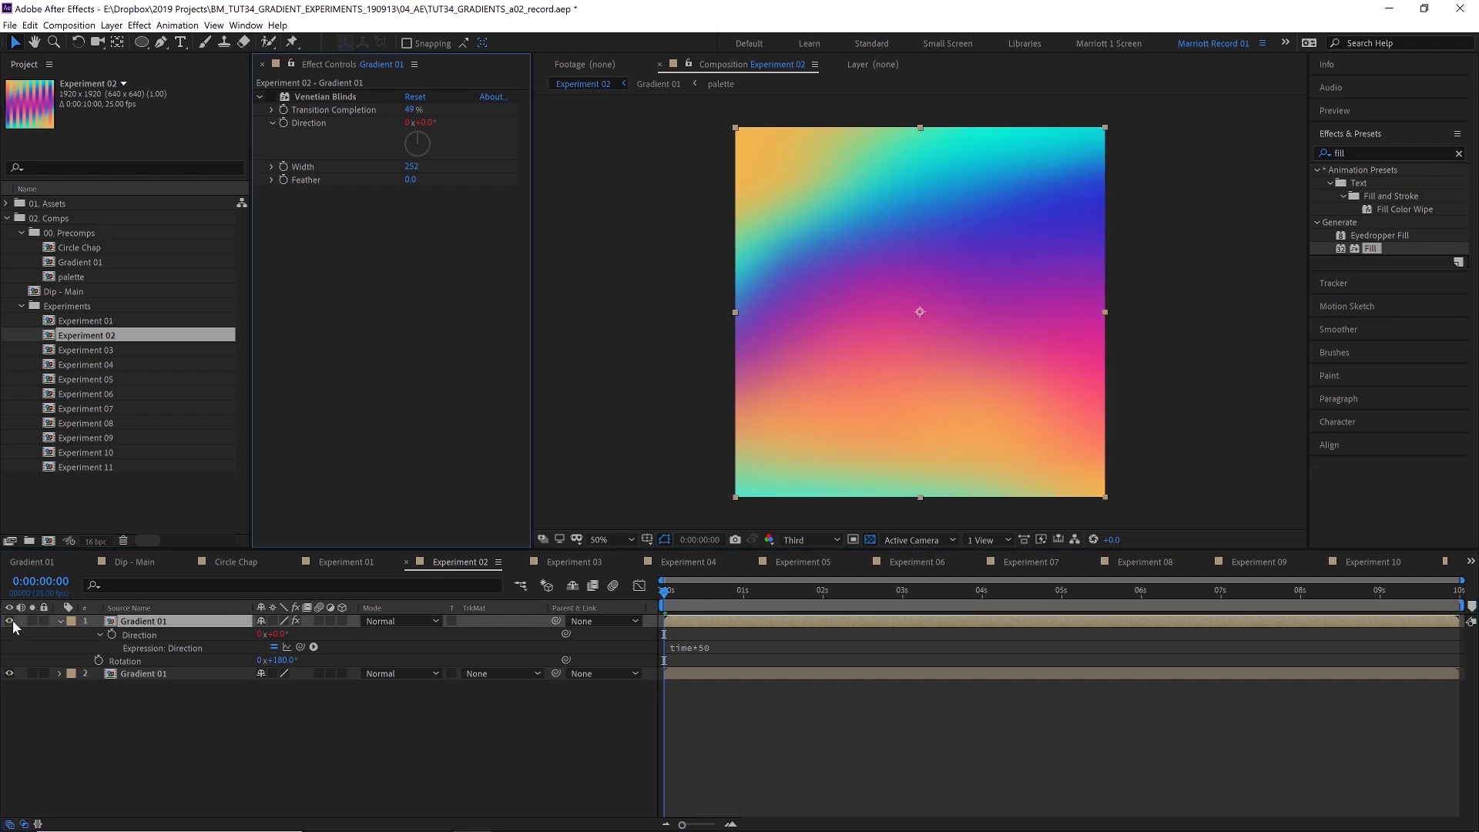
left_click(12, 621)
left_click(12, 621)
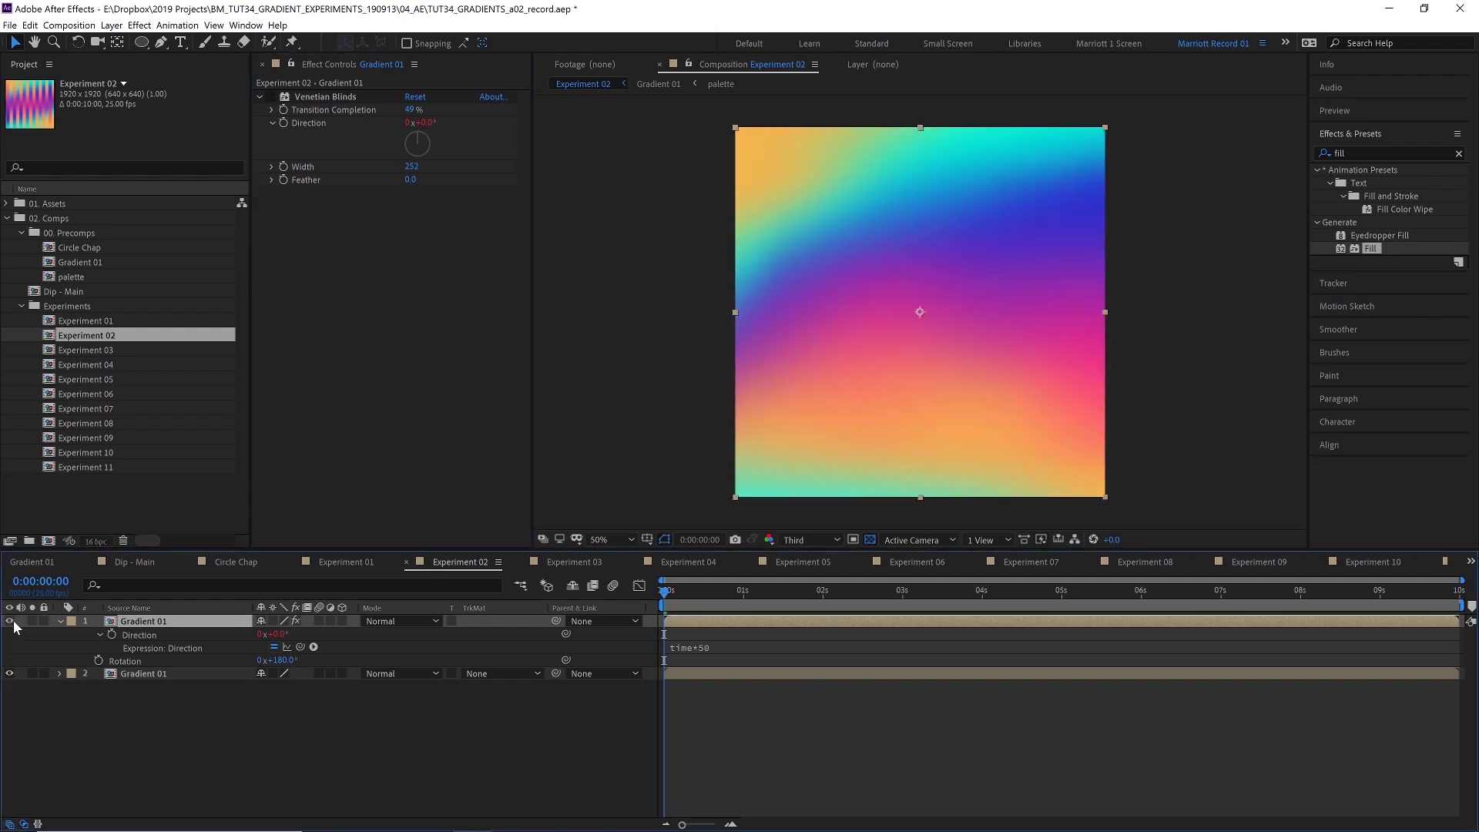
left_click(271, 95)
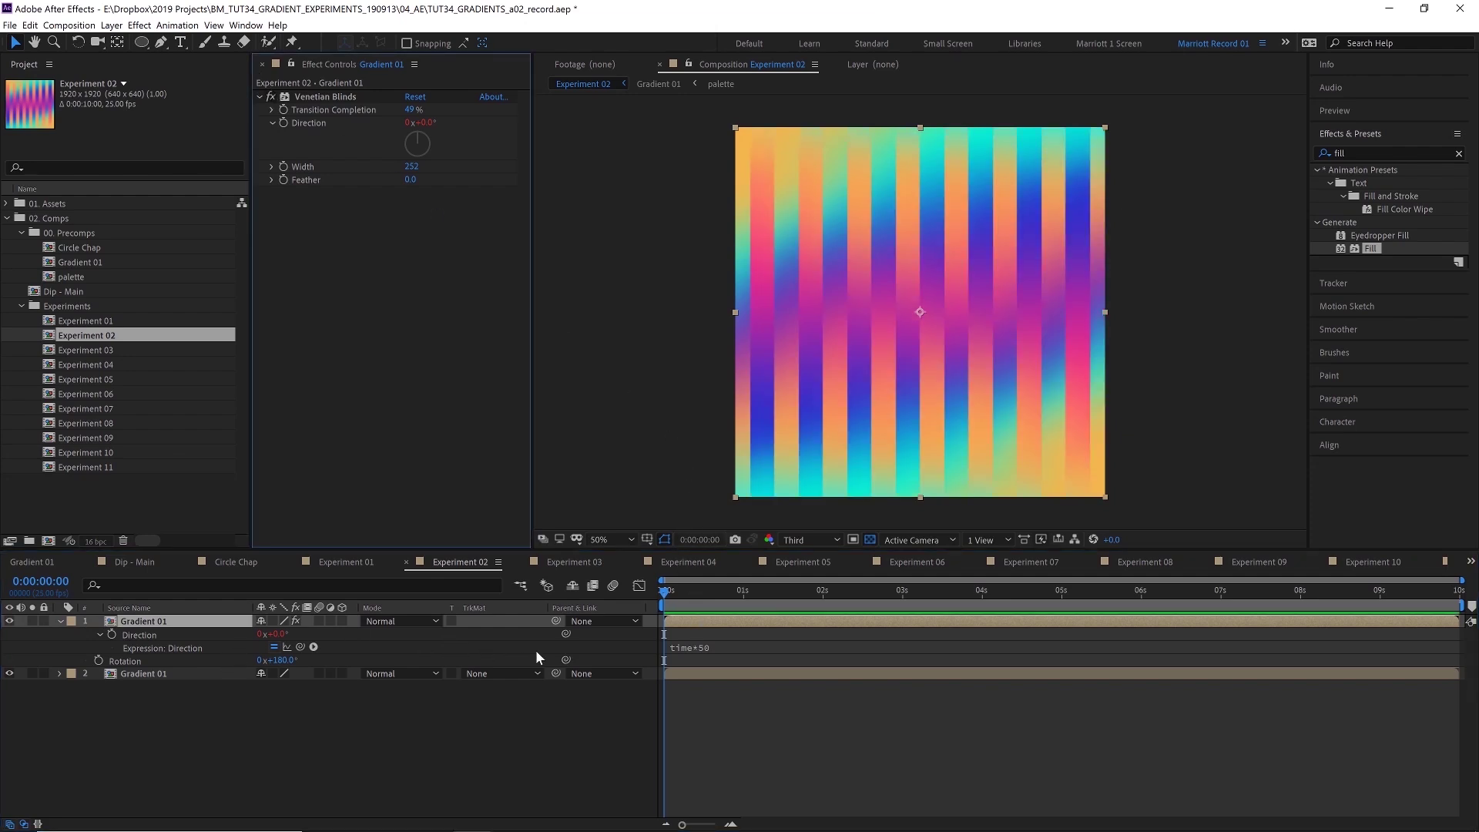
key("space")
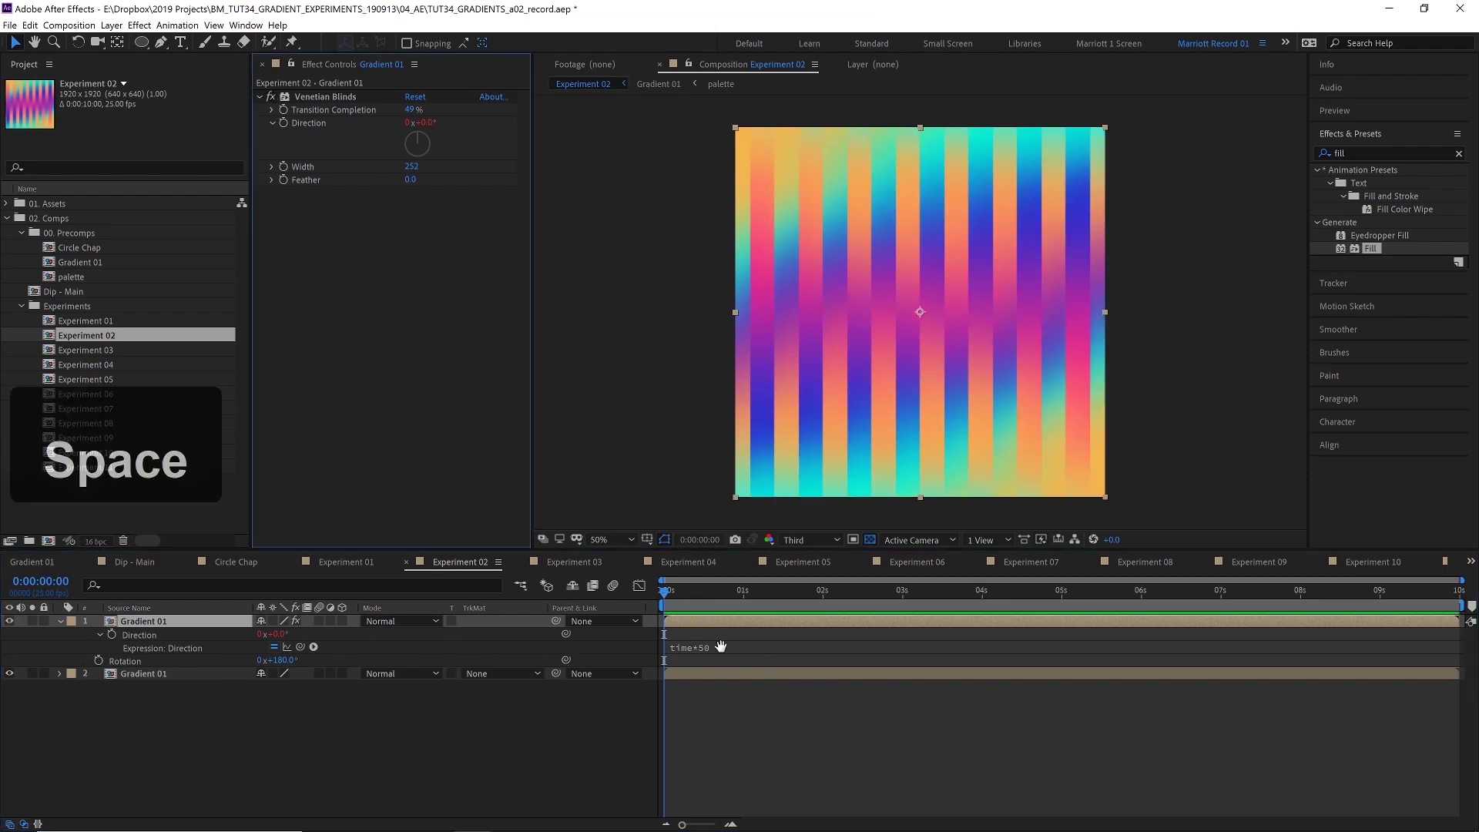
key("space")
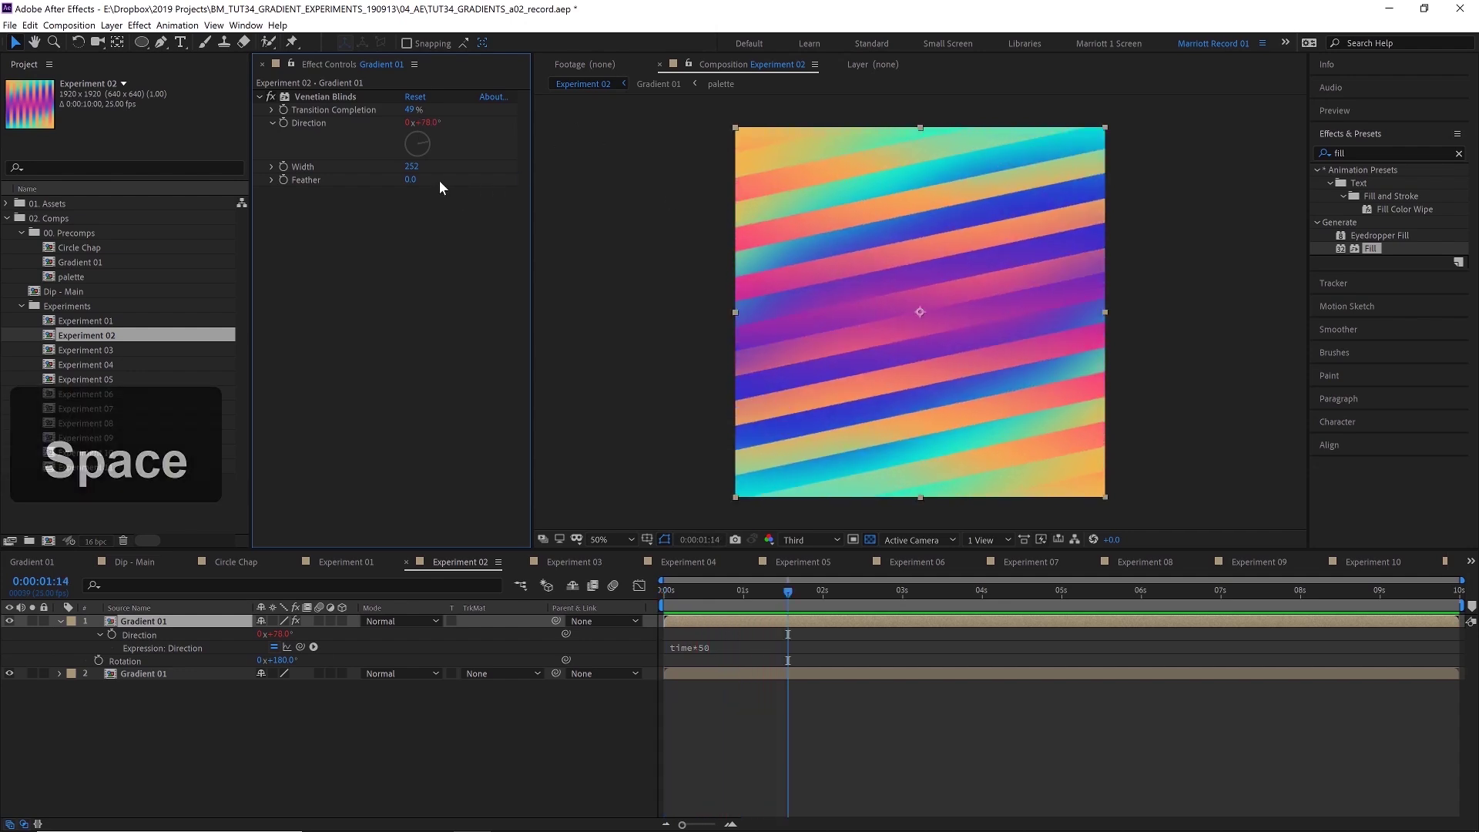
Step: Set the Venetian Blinds width to 20, preview the thin stripes, and readjust the width
left_click_drag(416, 170, 296, 230)
key("space")
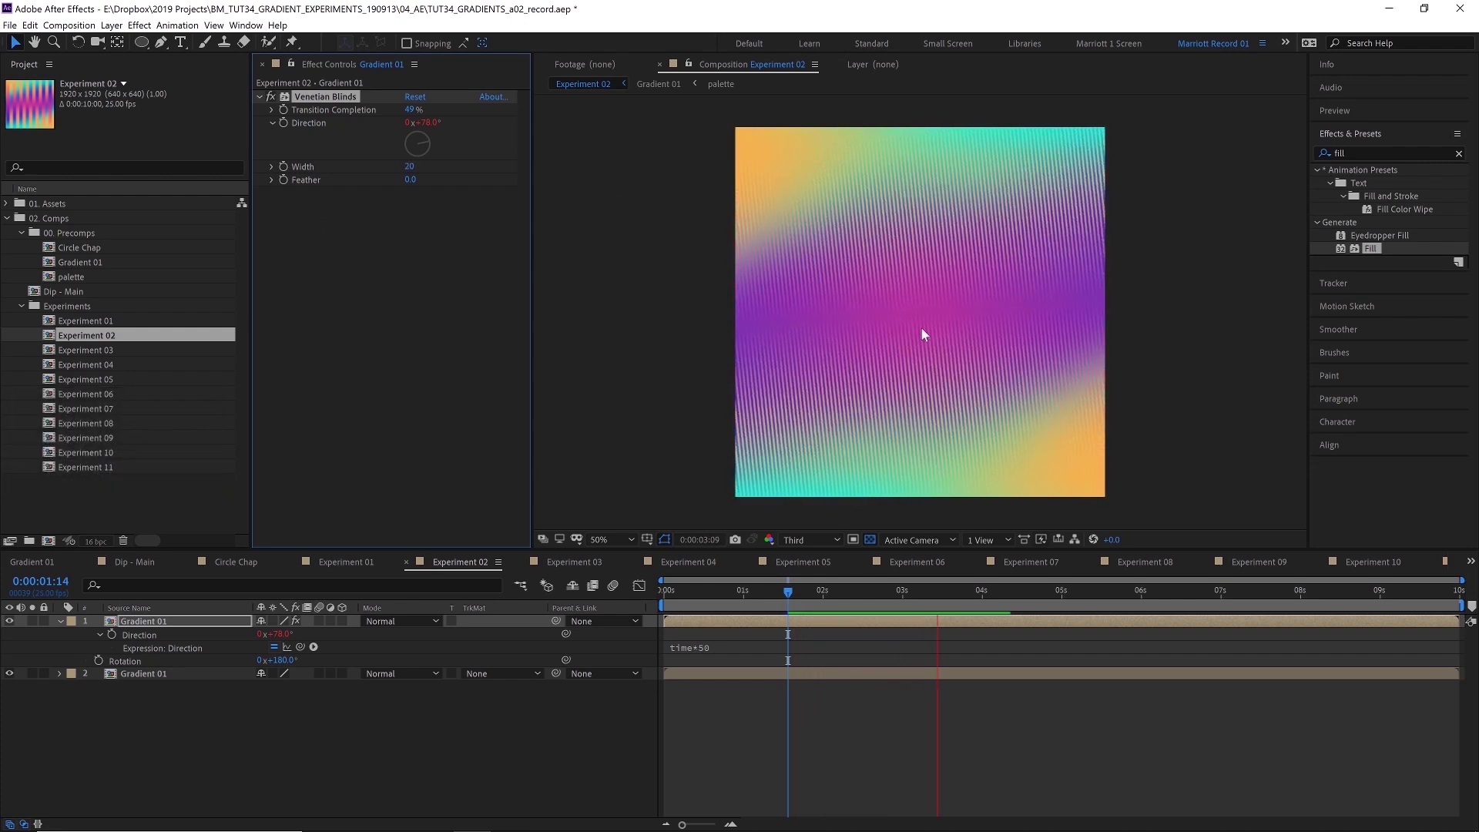
key("space")
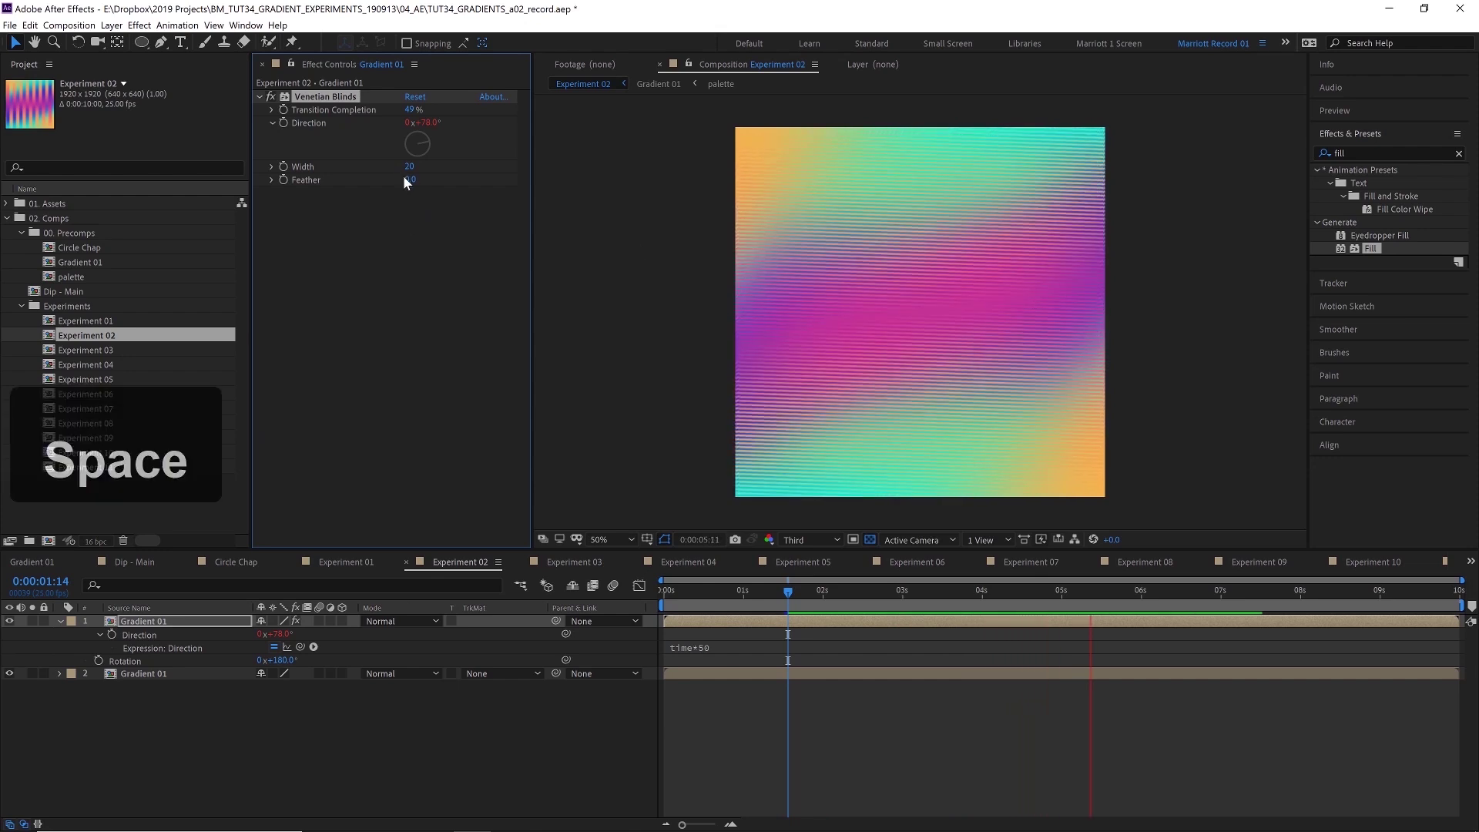
left_click_drag(409, 166, 461, 172)
Step: Preview Experiment 03 and try the Exclusion and Divide blending modes on the top Gradient 01 layer
key("space")
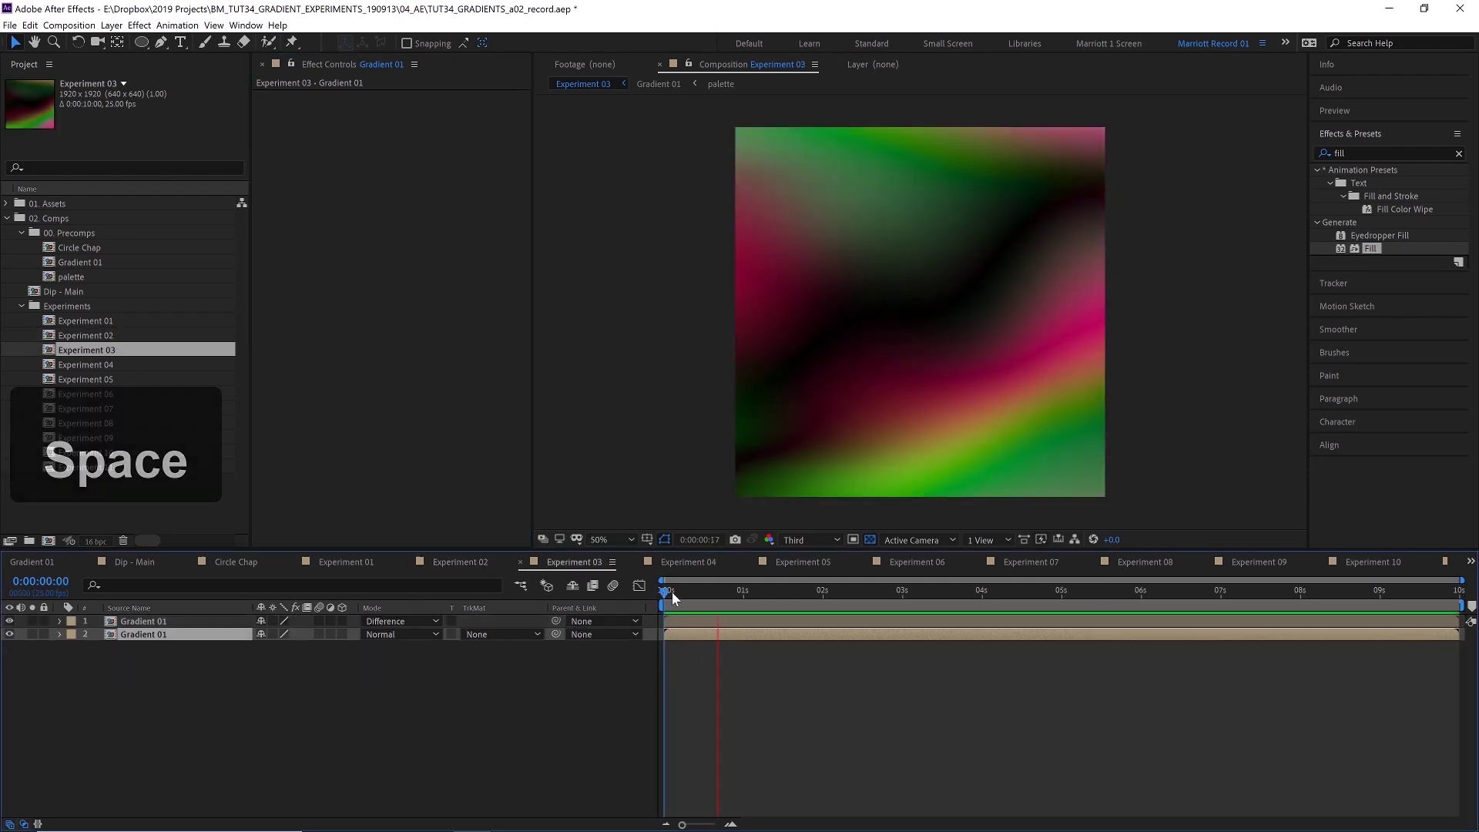
left_click_drag(684, 593, 575, 600)
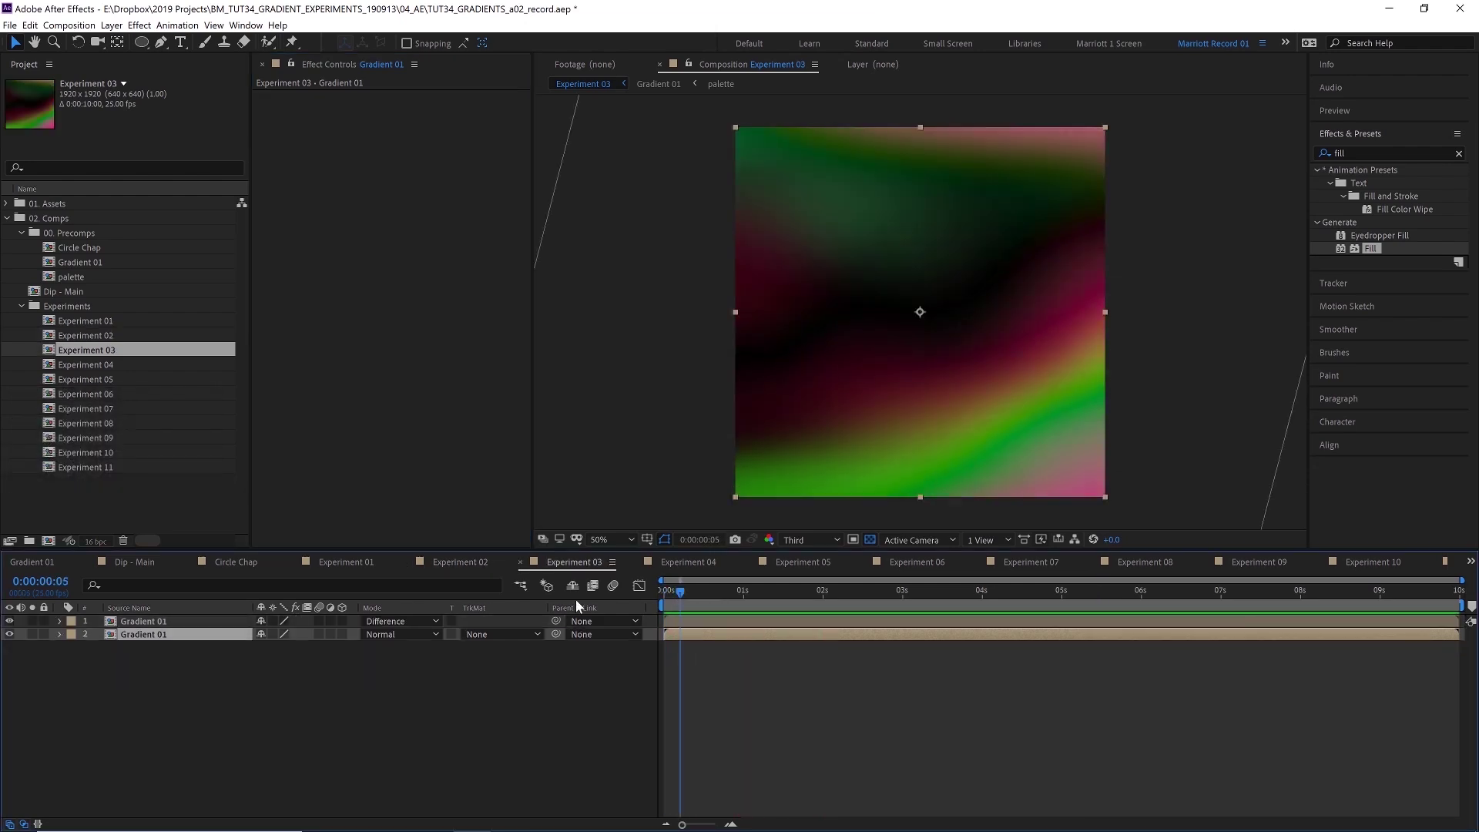
left_click(152, 623)
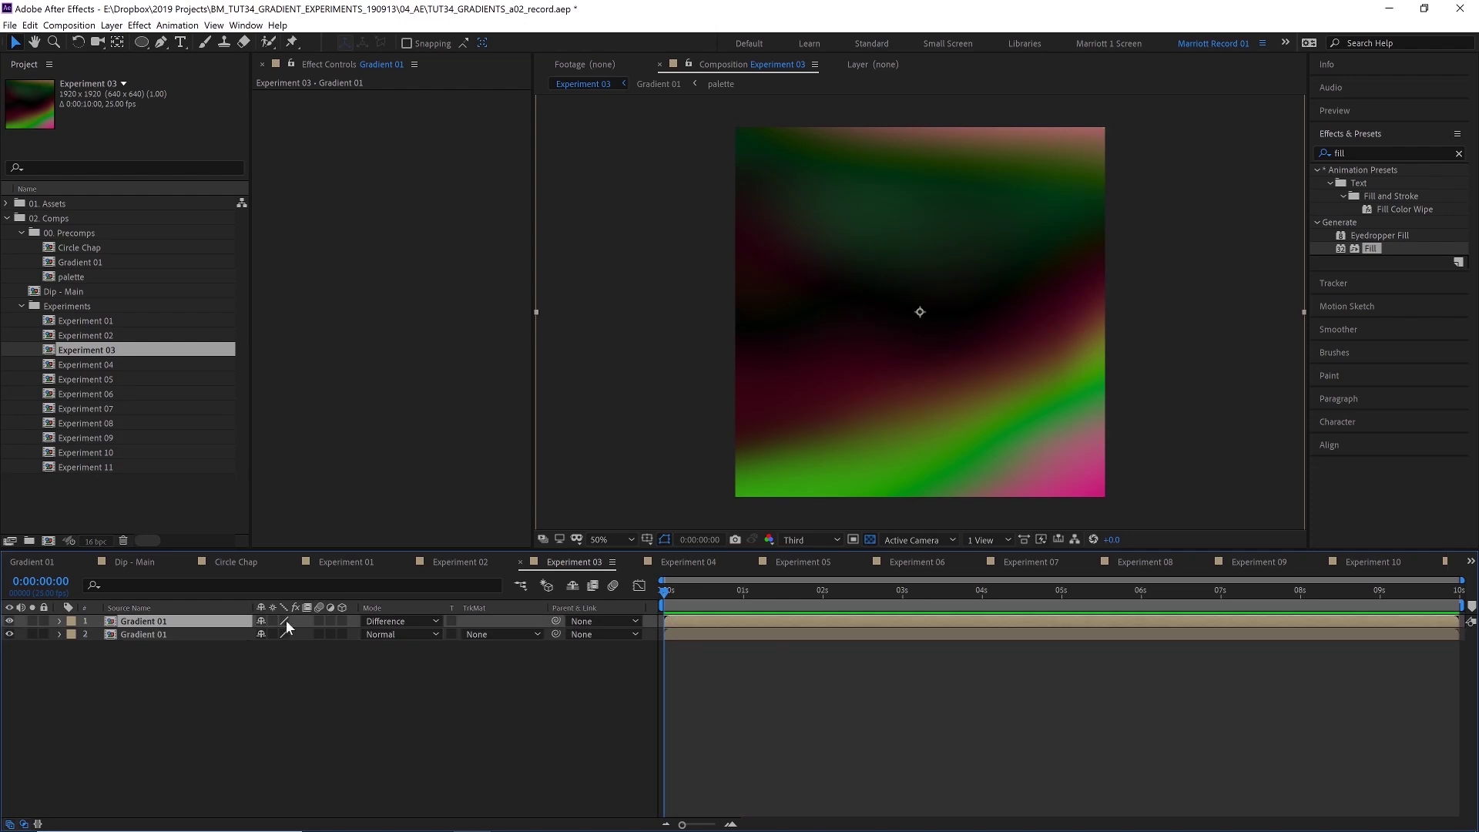
left_click(388, 621)
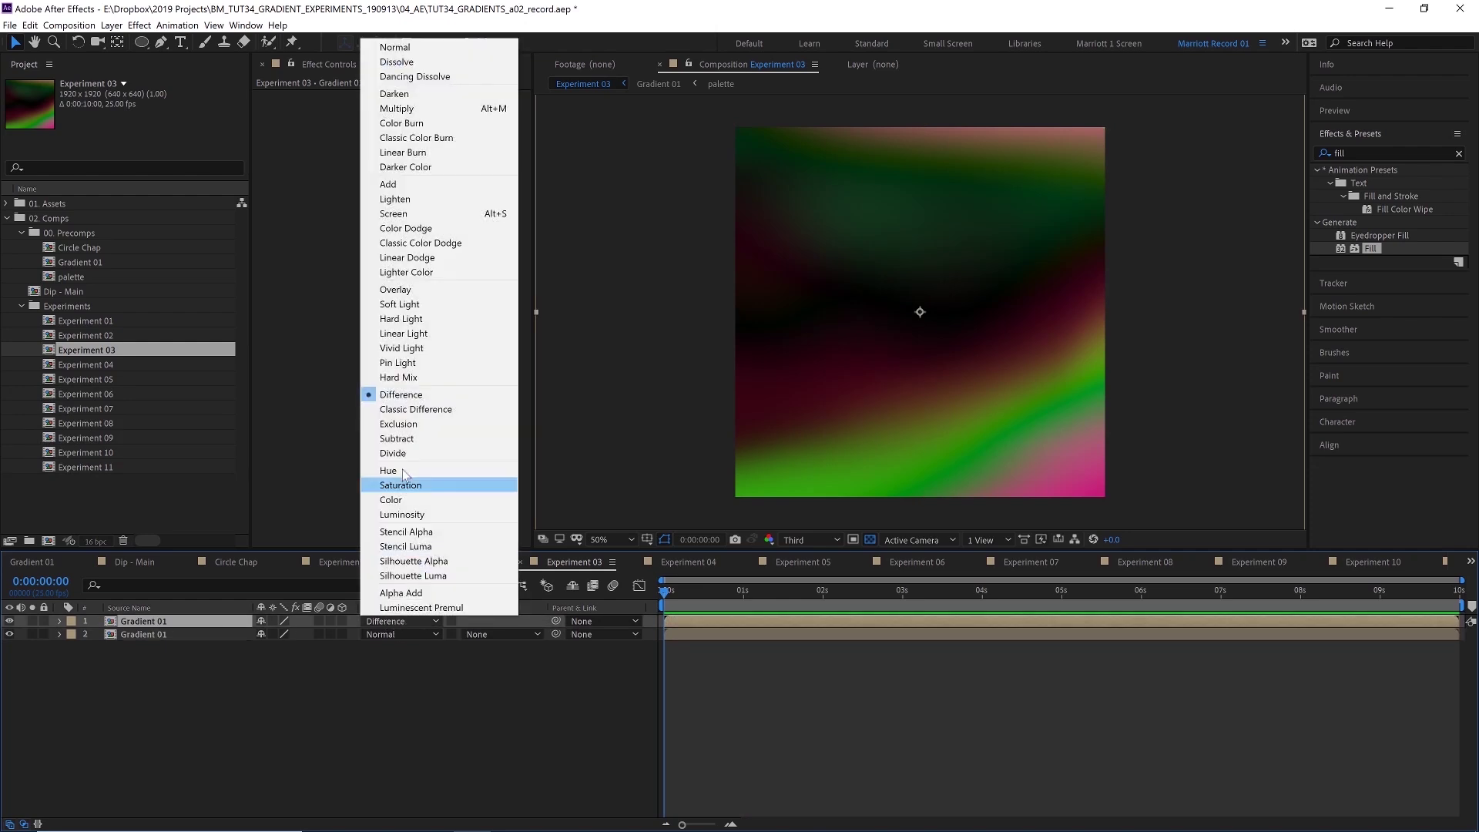
left_click(398, 424)
left_click(394, 621)
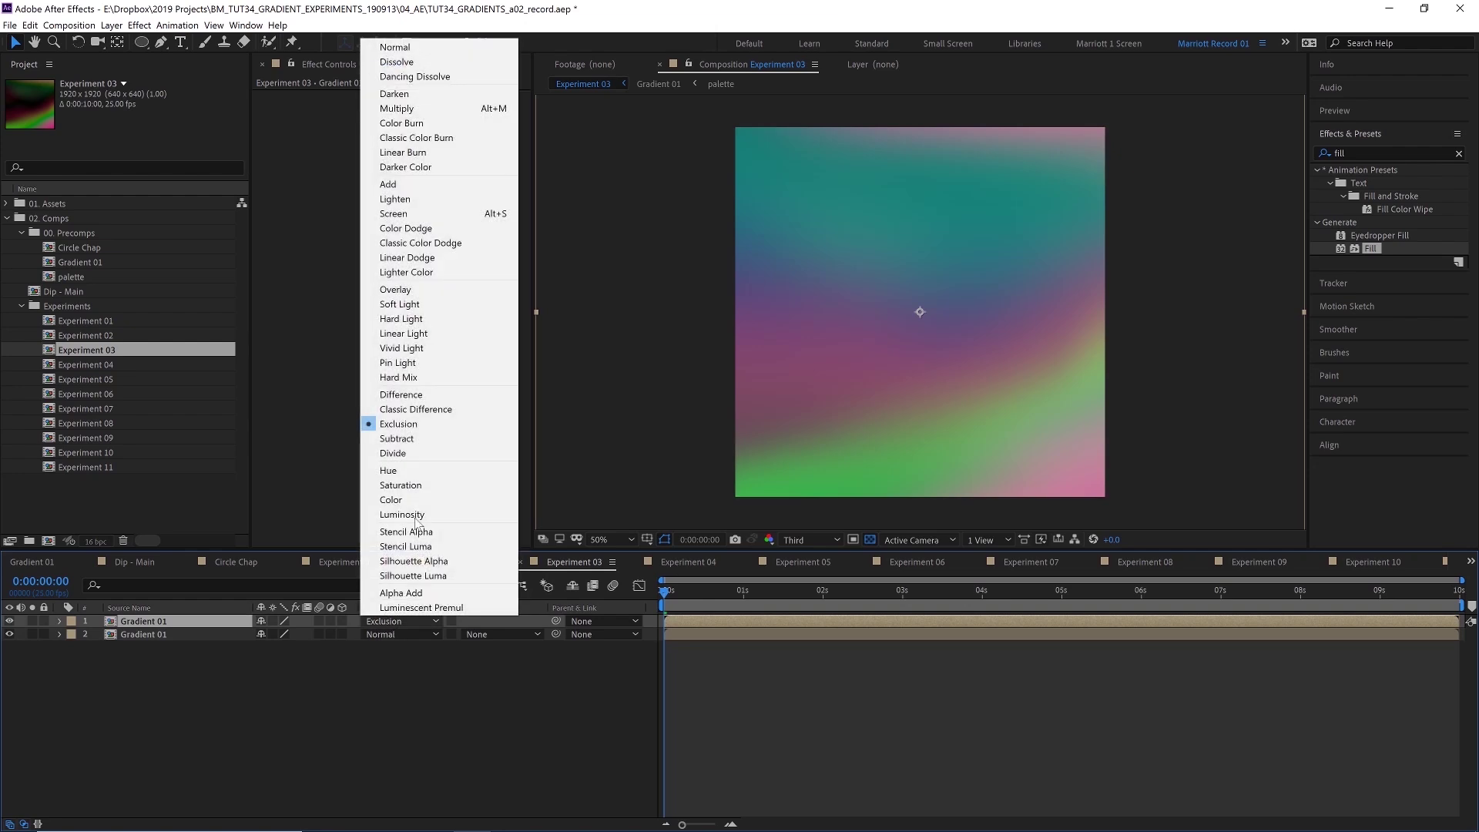
left_click(393, 453)
key("space")
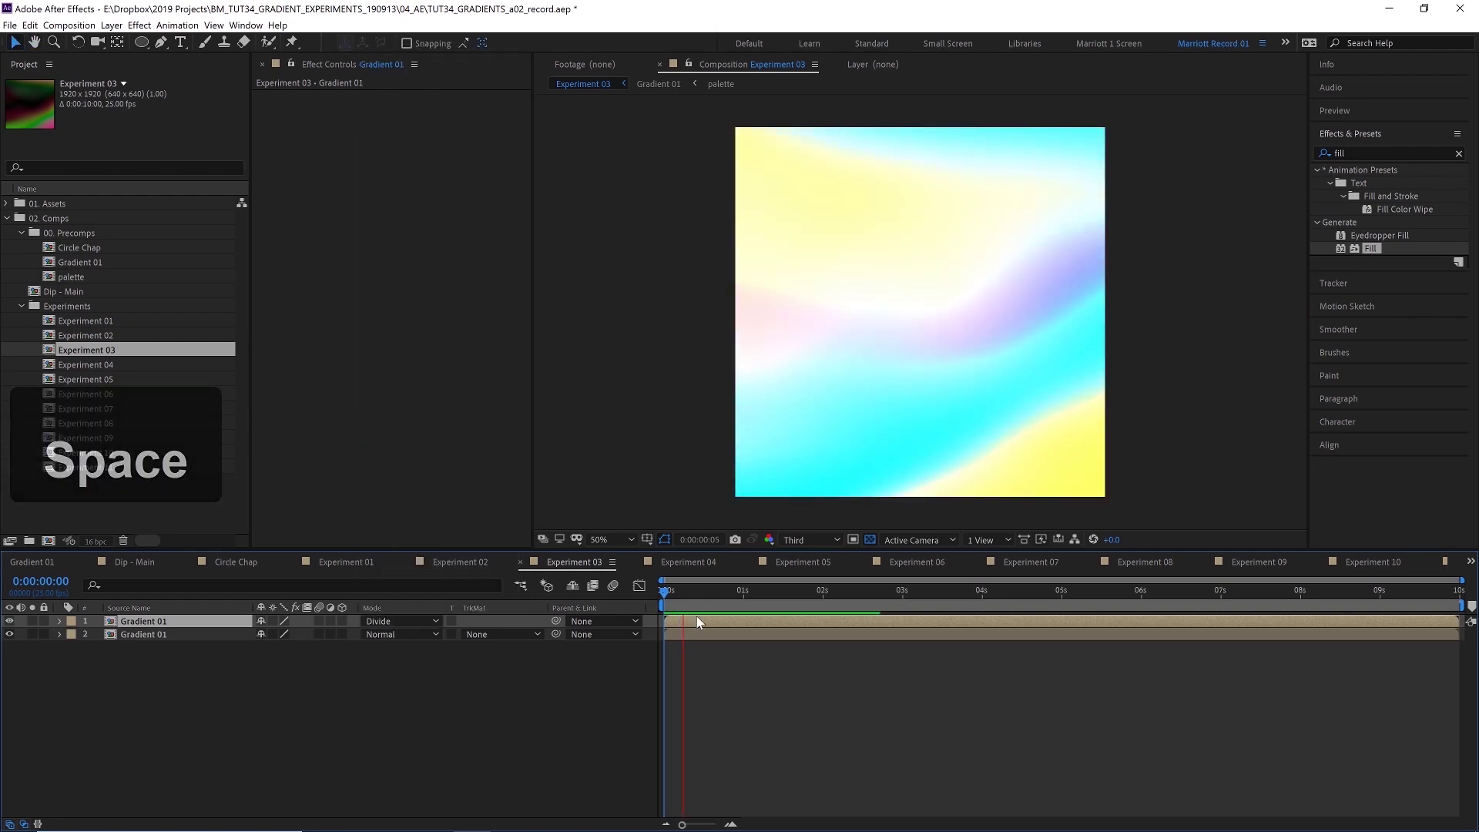
key("space")
Step: Reveal the top gradient layer's rotation keyframes, set its blending mode to Normal, and scrub through the rotation
key("u")
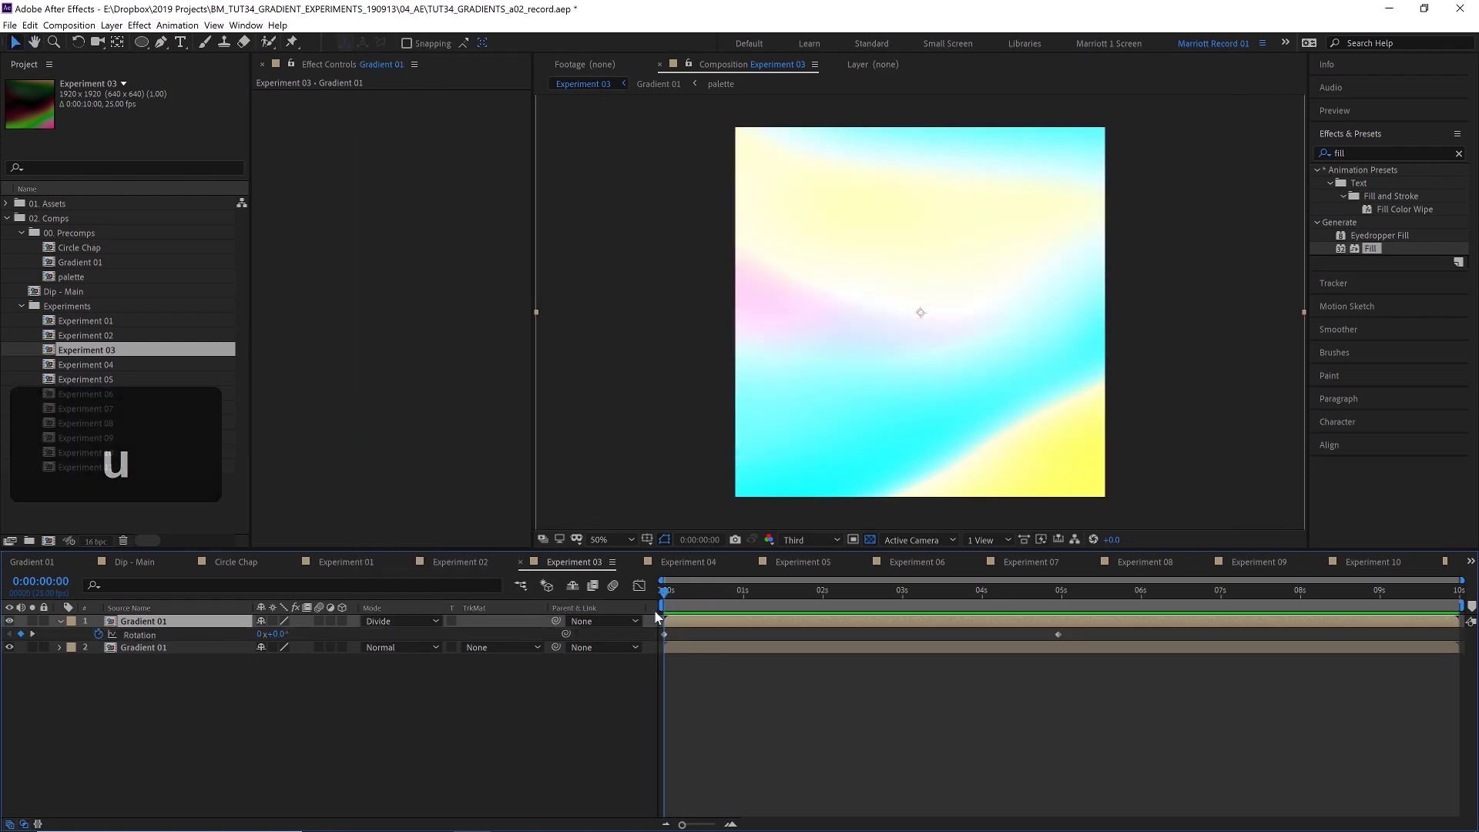
left_click_drag(669, 605, 963, 595)
left_click(400, 621)
left_click(394, 47)
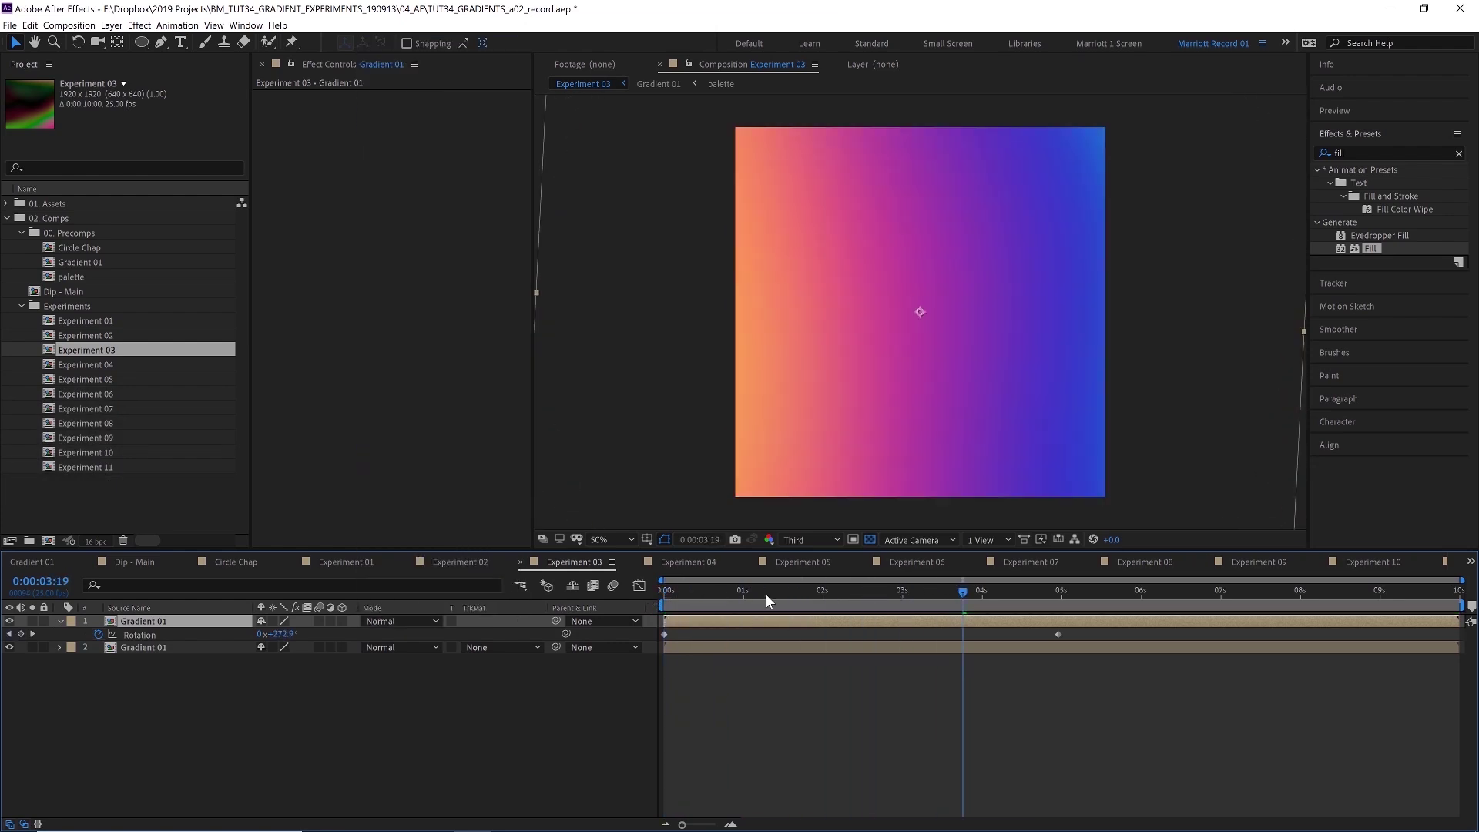
left_click_drag(752, 592, 1007, 593)
Step: Set the top gradient layer's blending mode to Difference and preview the animation from the start
left_click(381, 624)
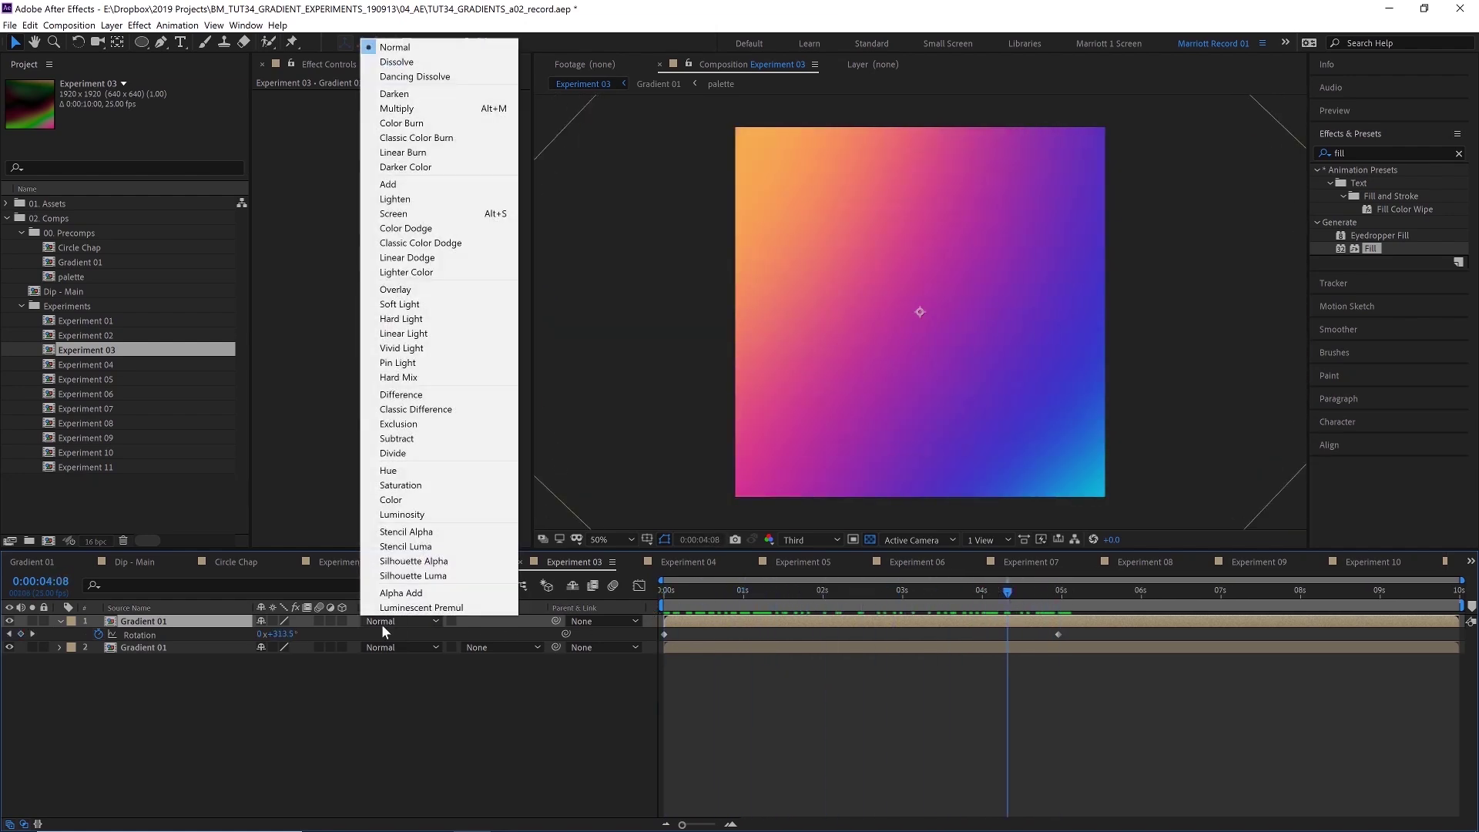
left_click(429, 396)
left_click_drag(806, 590, 609, 605)
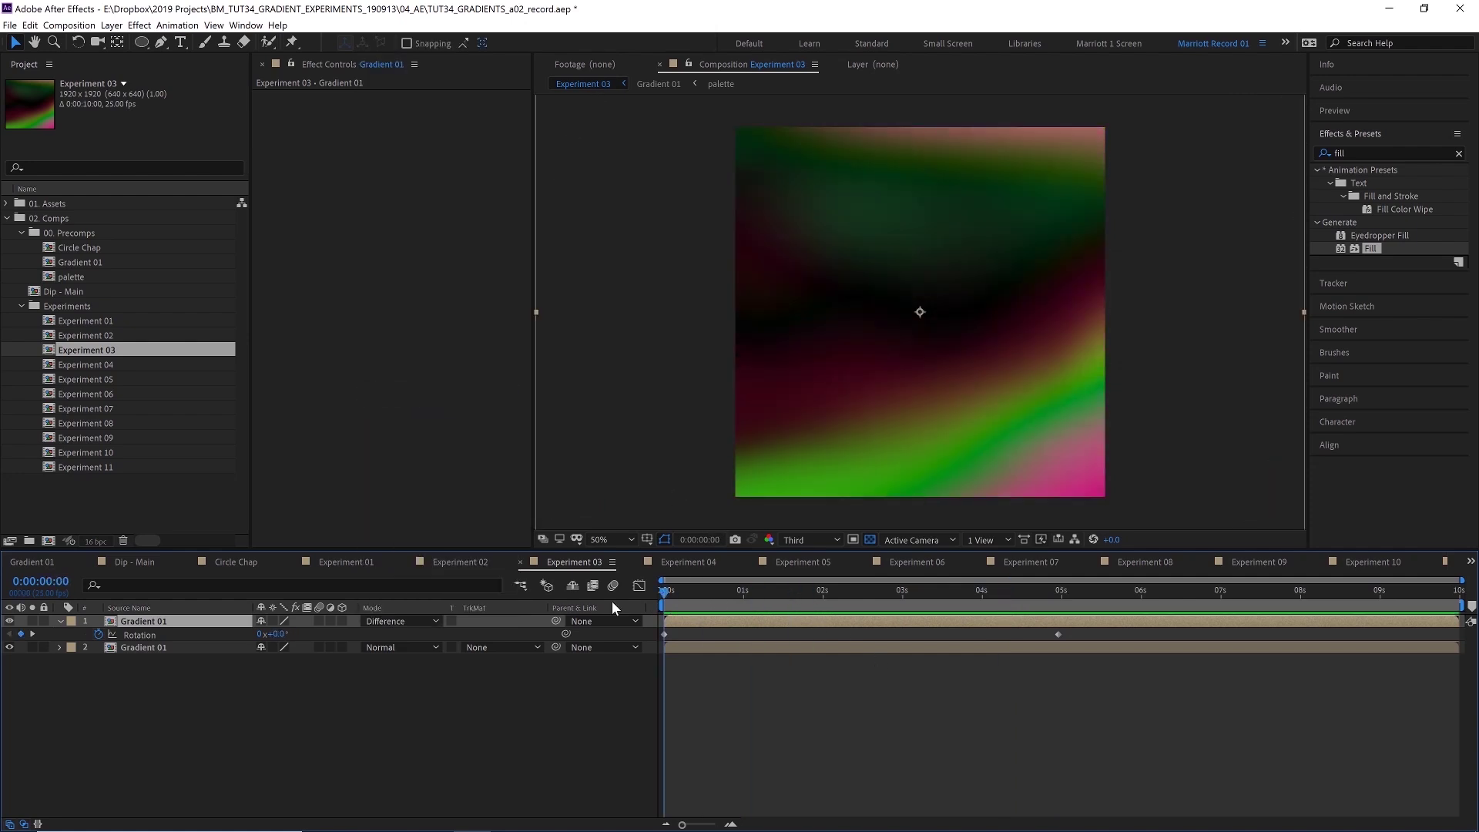
left_click(397, 621)
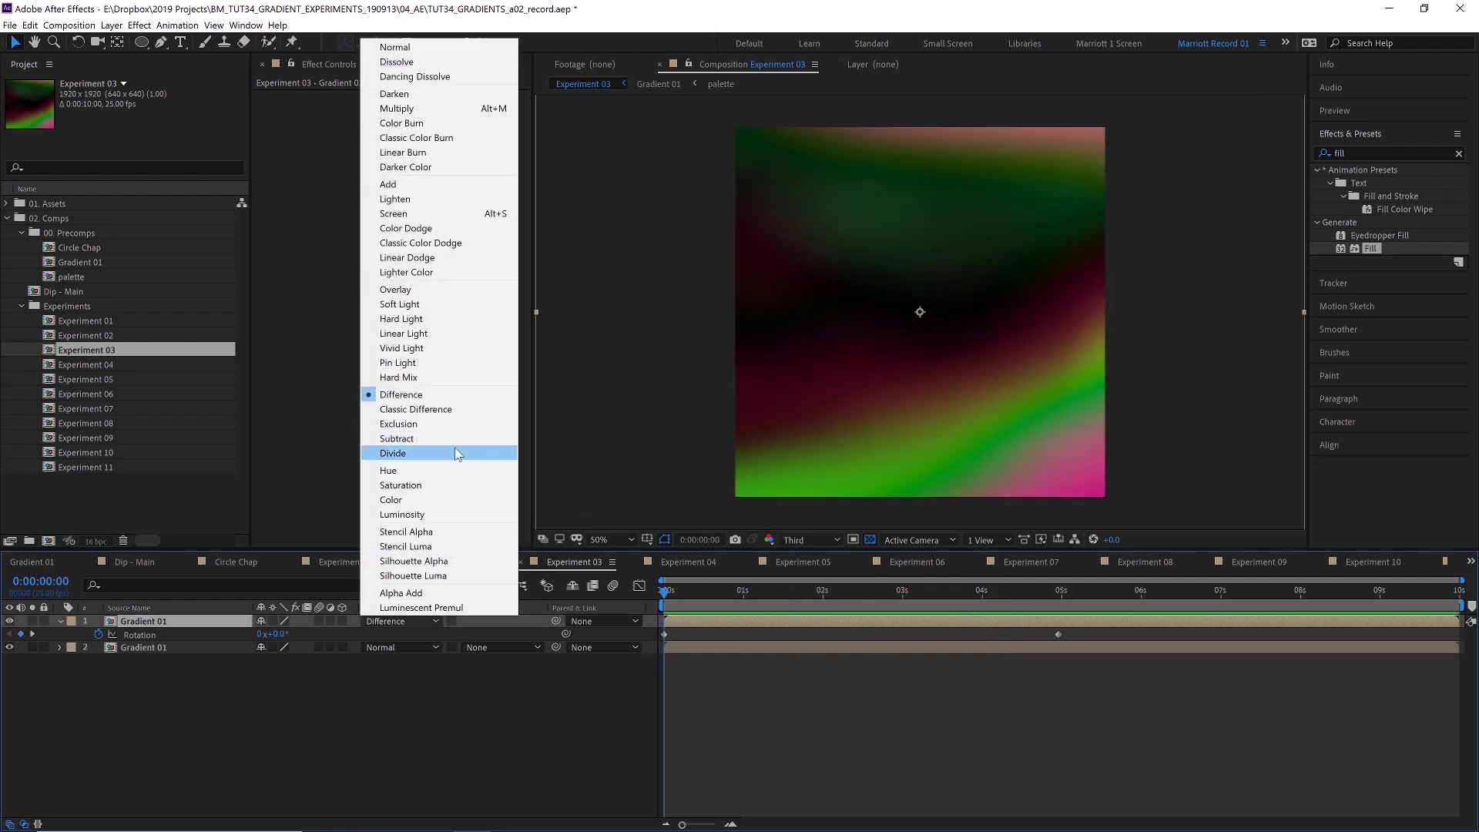
left_click(433, 394)
key("space")
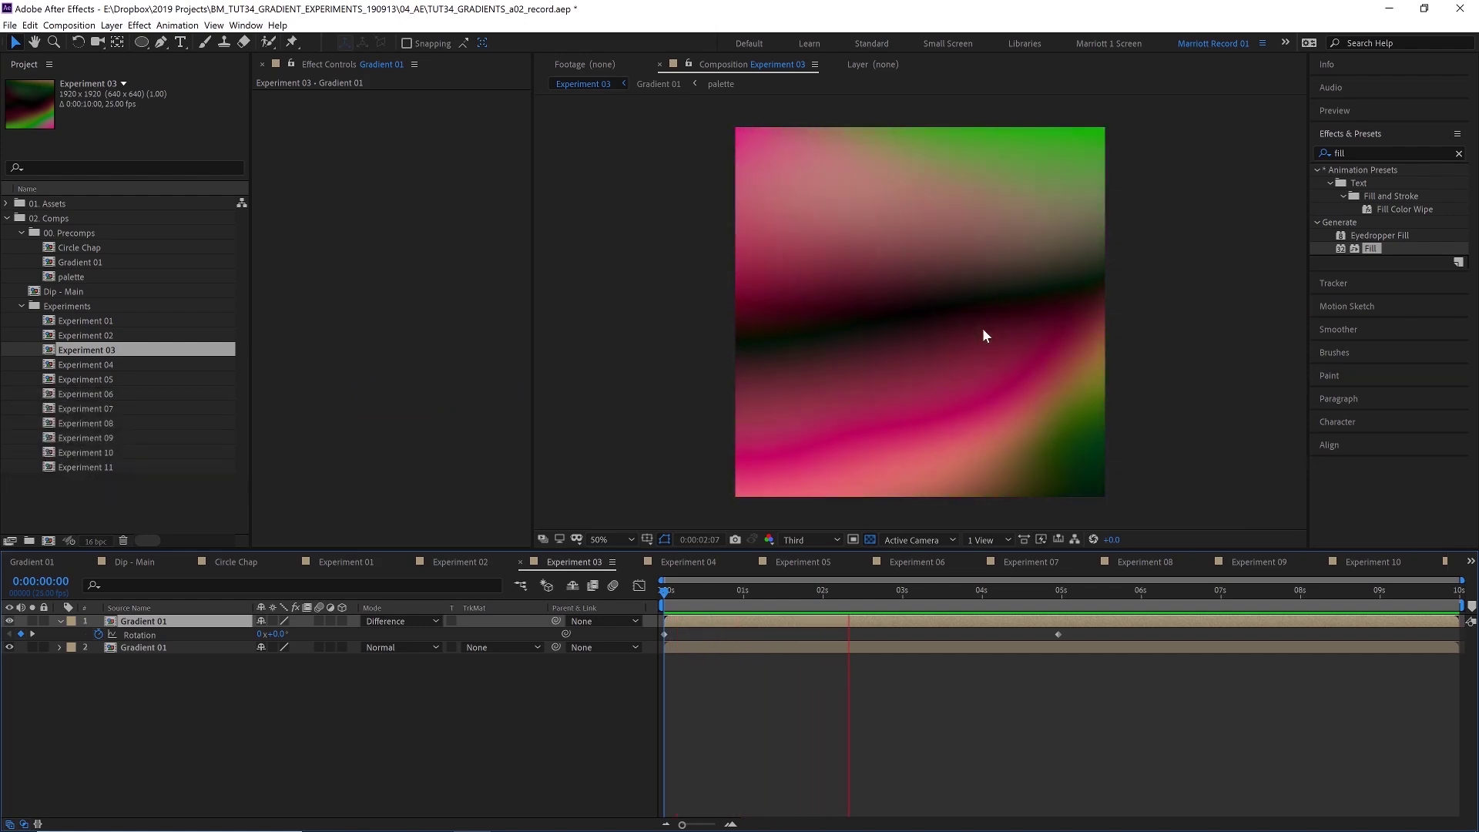
Step: Preview Experiment 04 and set its Ripple effect's wave width to 78.5 and wave height to 84
left_click(688, 562)
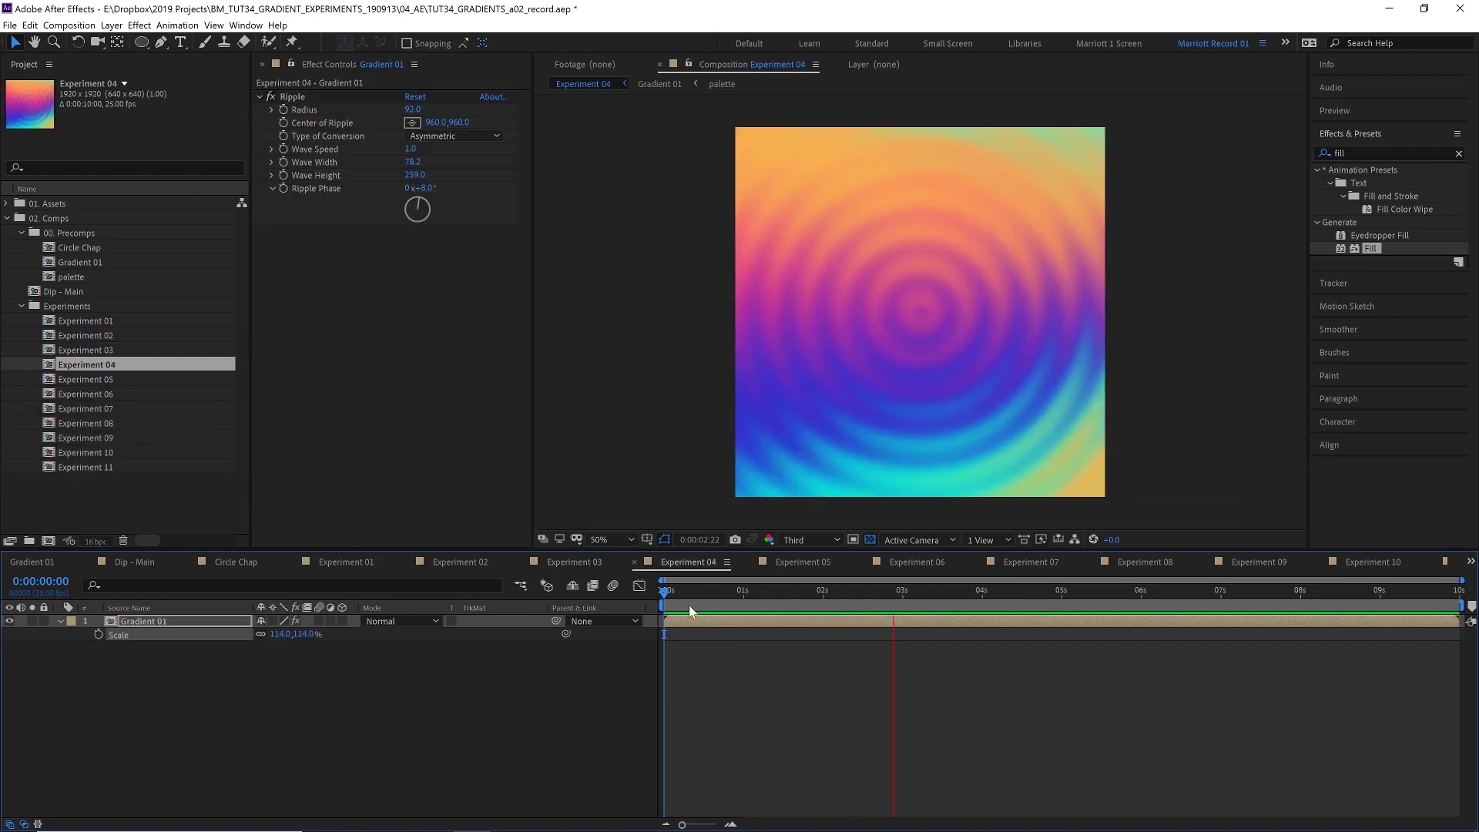
key("space")
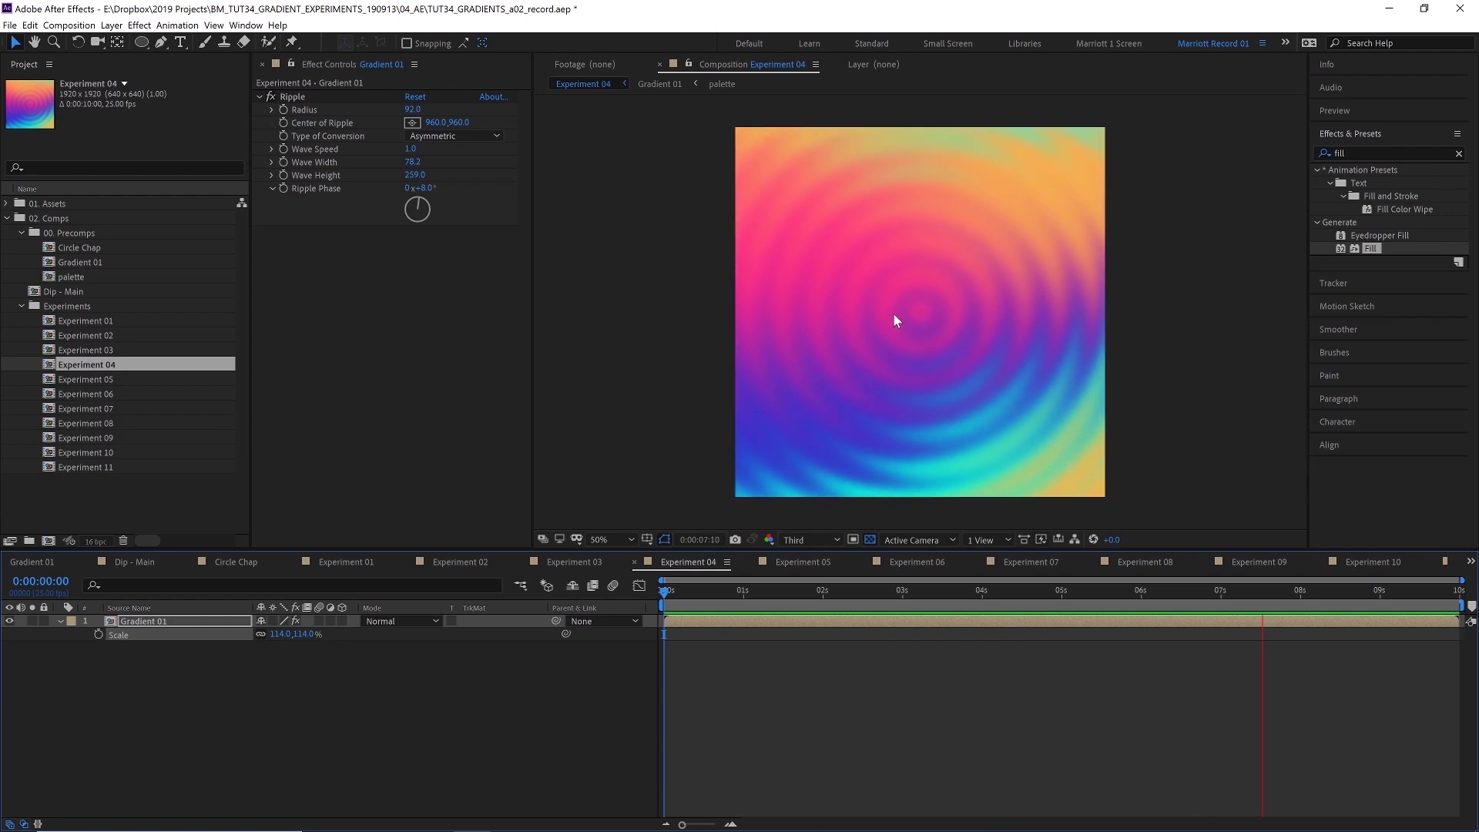
left_click(708, 593)
left_click_drag(413, 163, 425, 176)
left_click_drag(1051, 180, 457, 218)
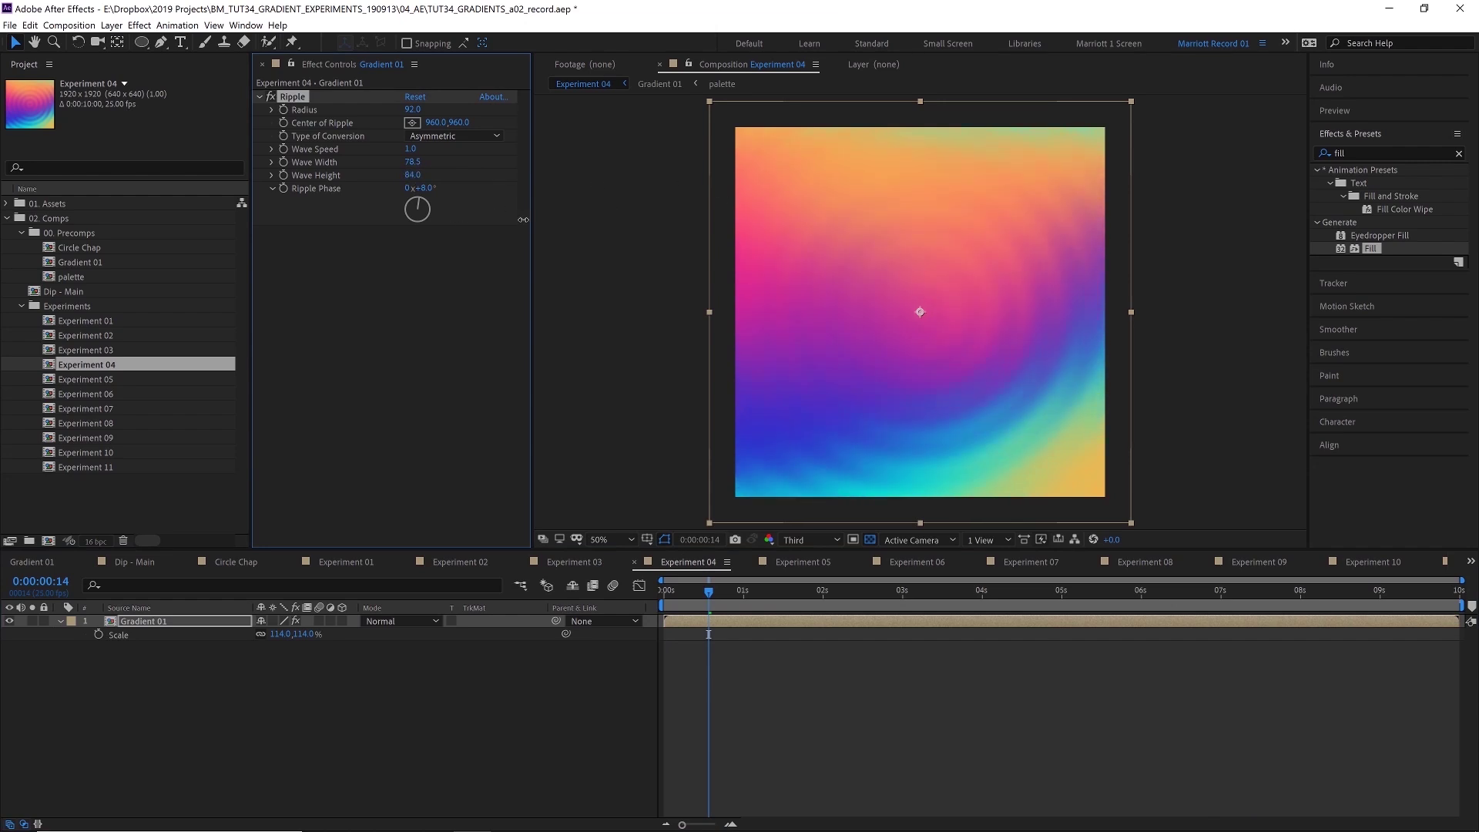
Step: Set the Twirl angle to 248° on Experiment 05's gradient layer and adjust the twirl radius
left_click(298, 98)
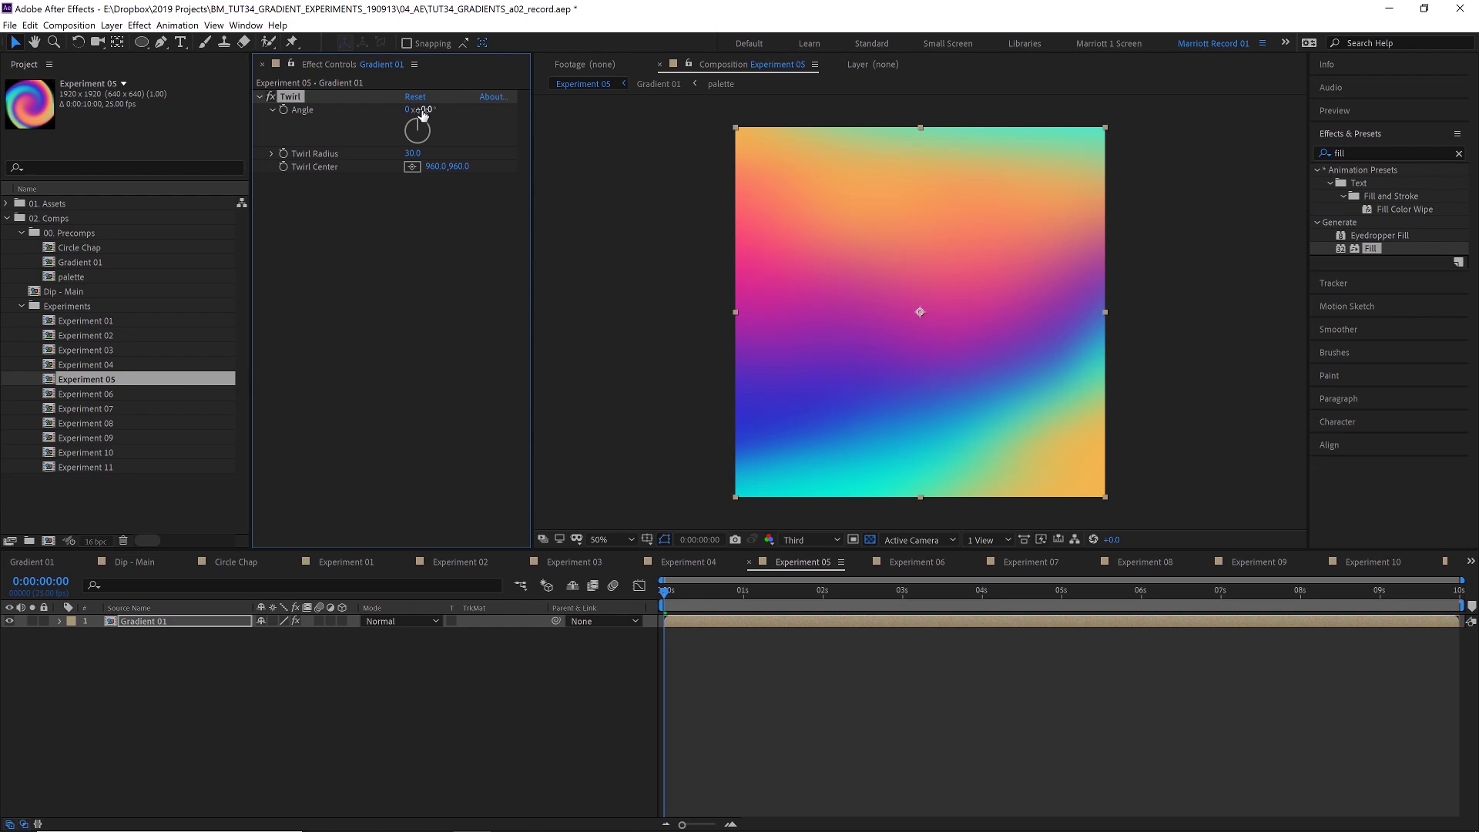
left_click_drag(423, 115, 628, 125)
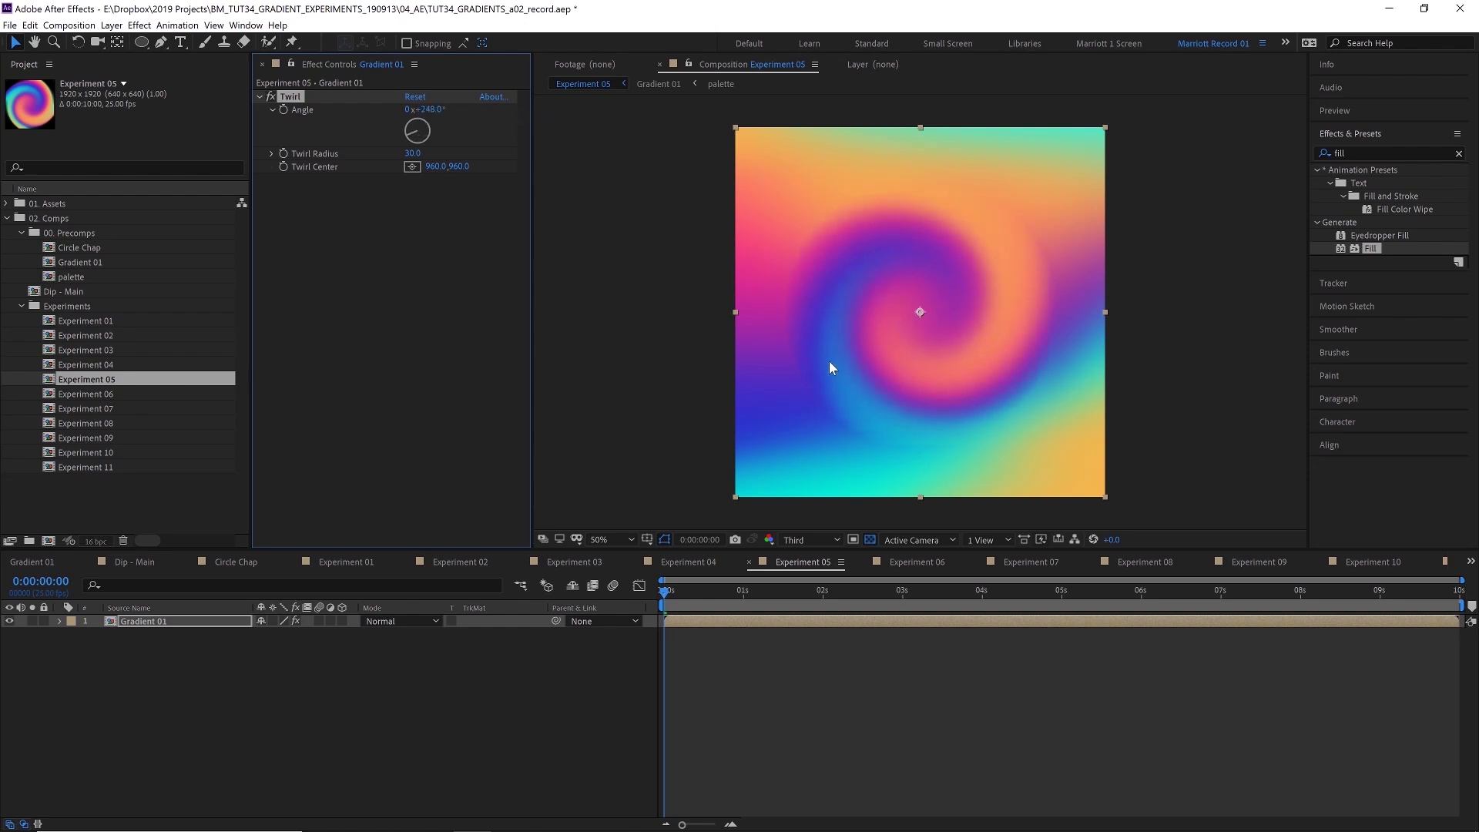
left_click_drag(423, 153, 1262, 258)
Step: Preview Experiment 06, hide the watercolor-paper.jpg layer, and show the Fractal Noise layer
key("space")
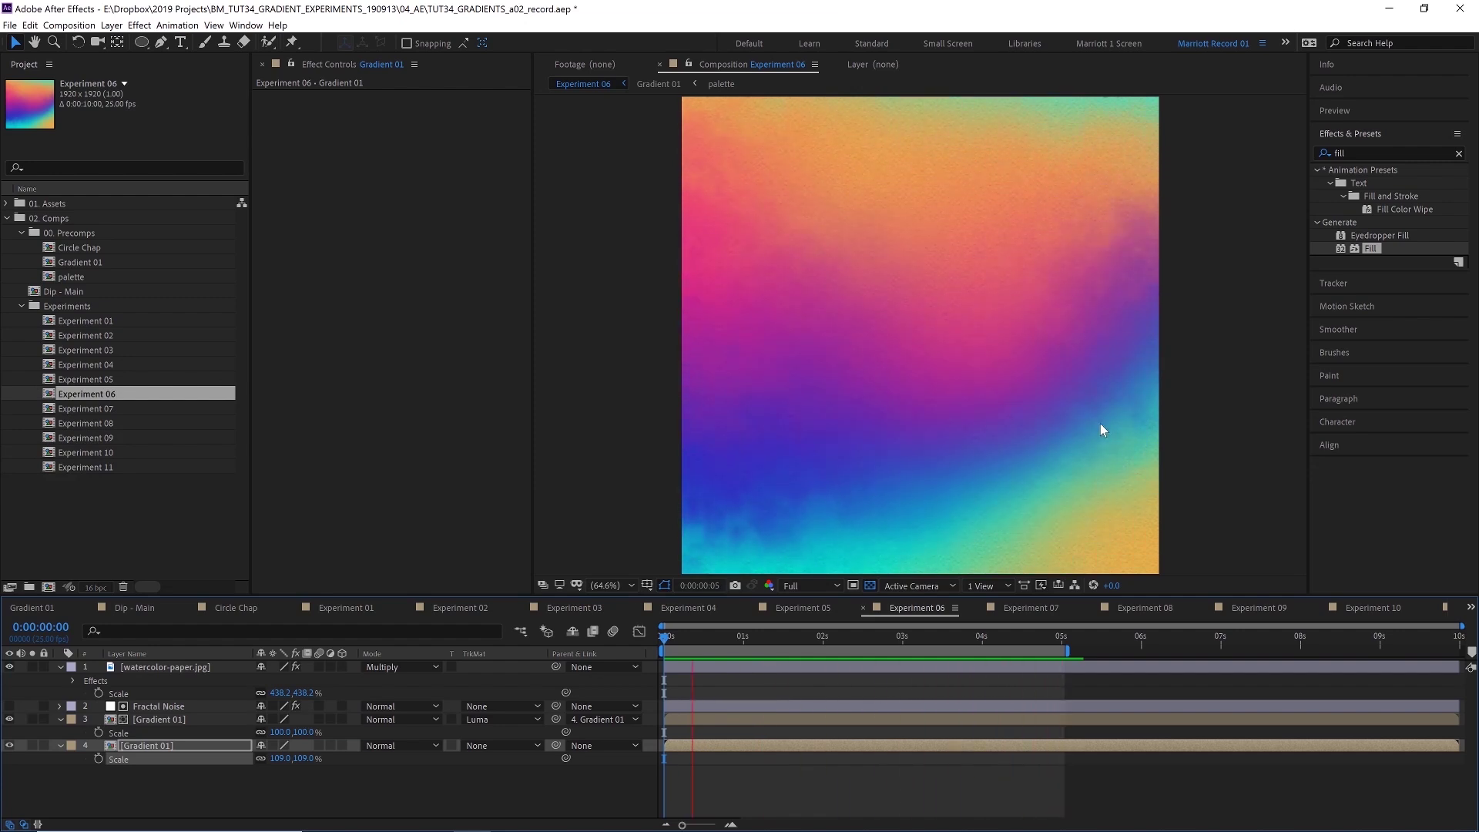
key("space")
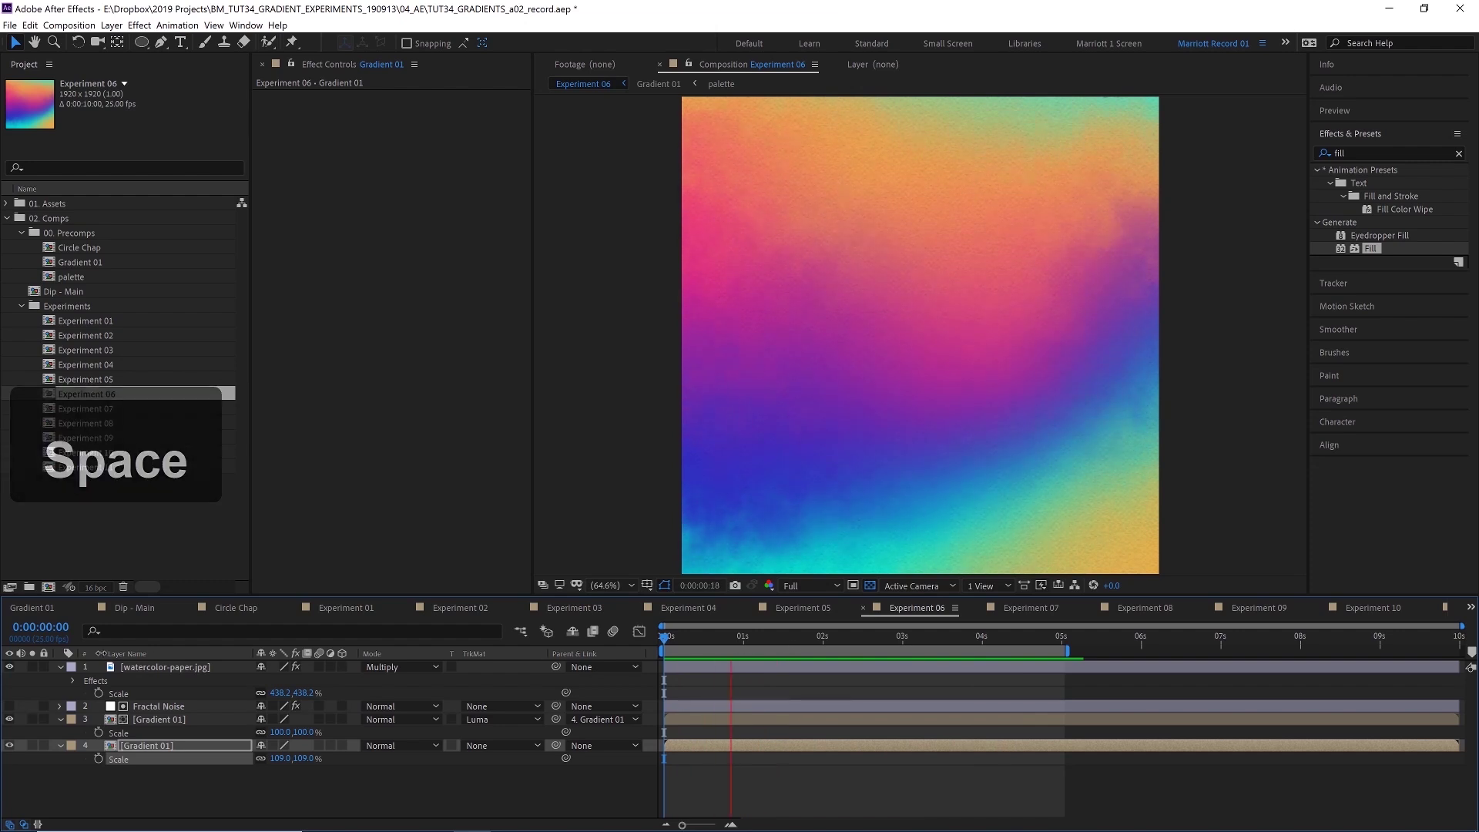
left_click(9, 667)
left_click(19, 707)
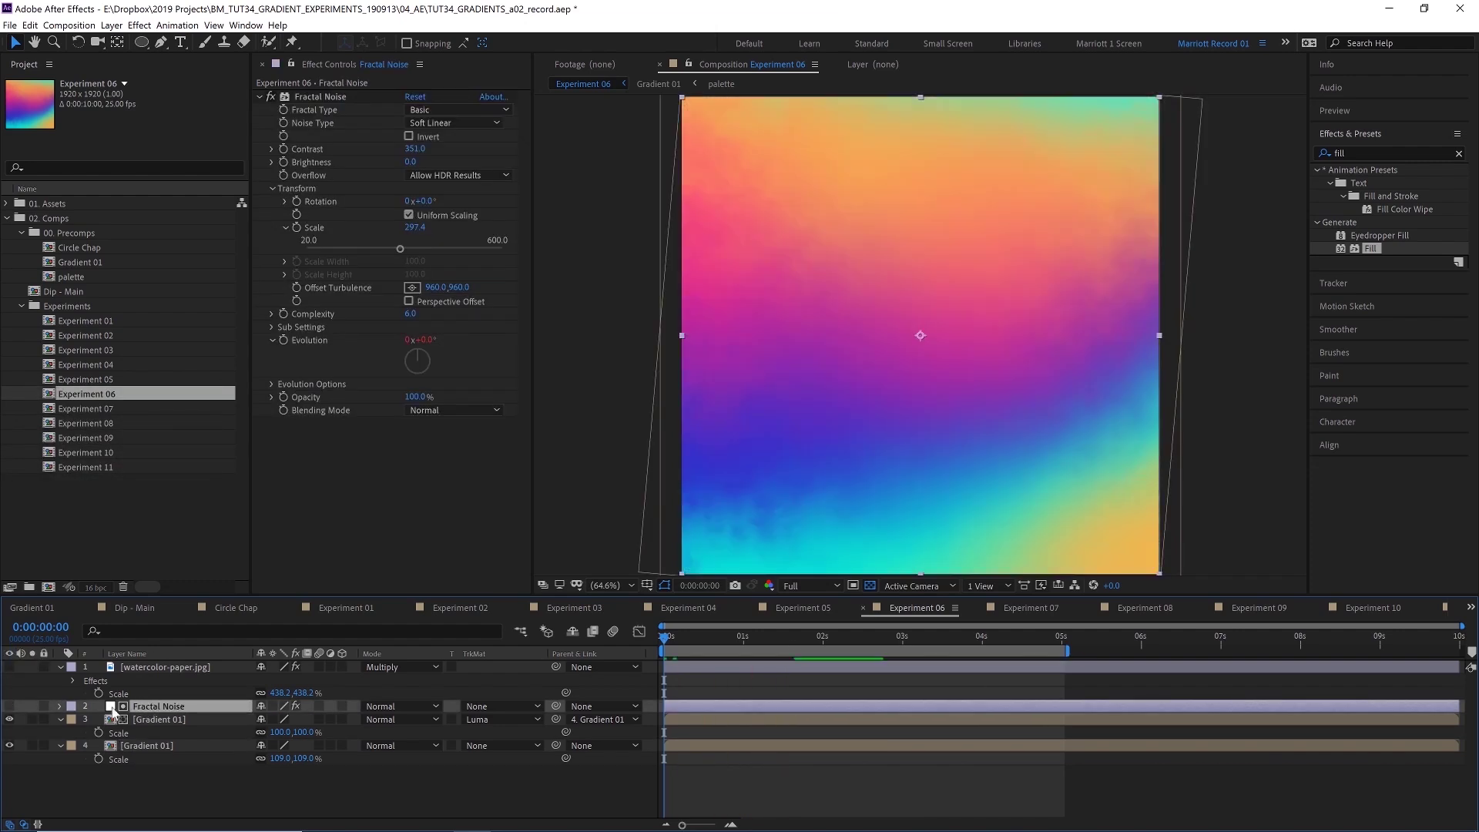
left_click(9, 705)
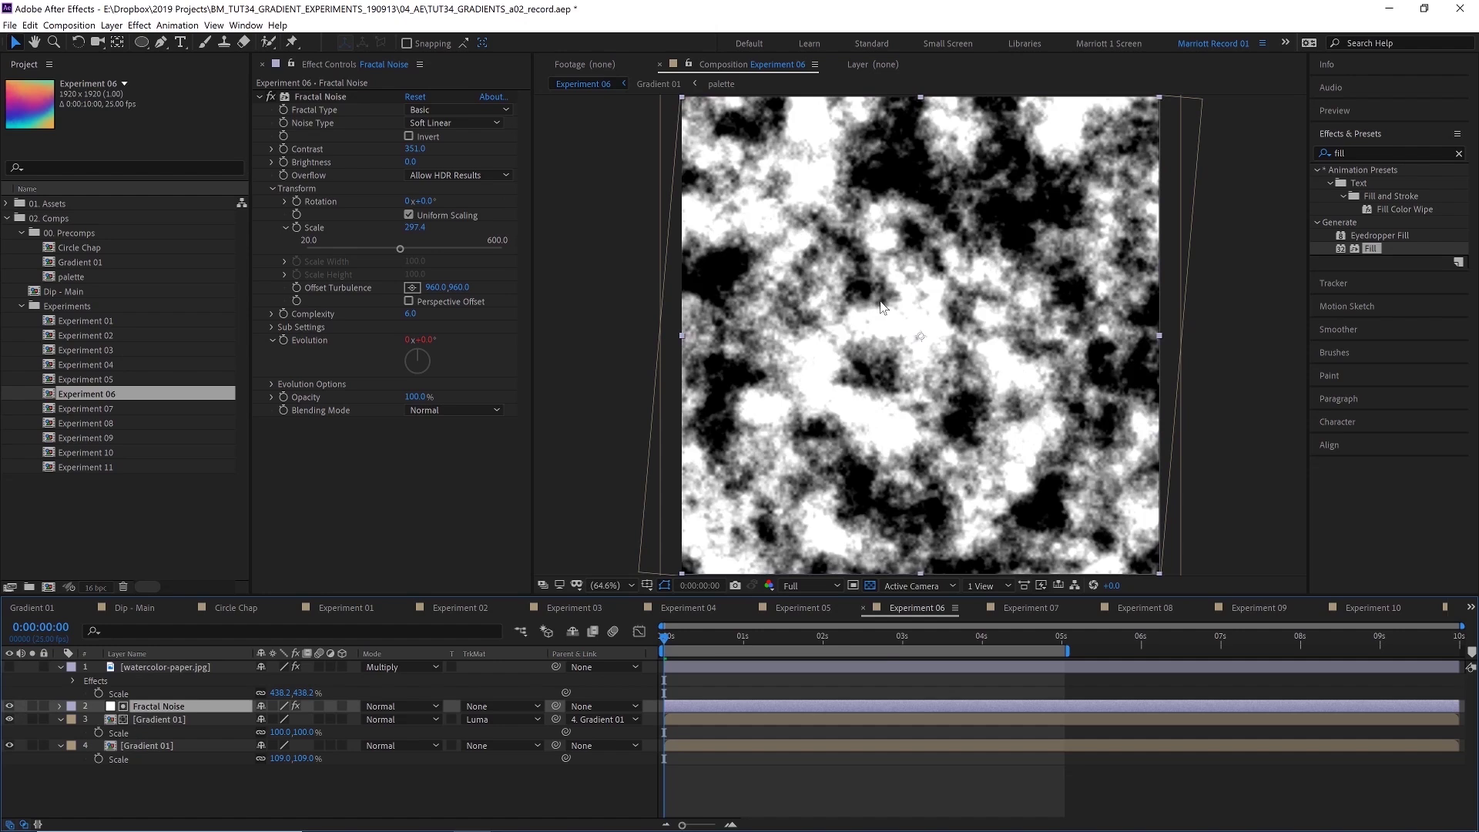
Step: Reset the Fractal Noise effect and set its contrast to 213 and scale to 384.5
left_click(415, 96)
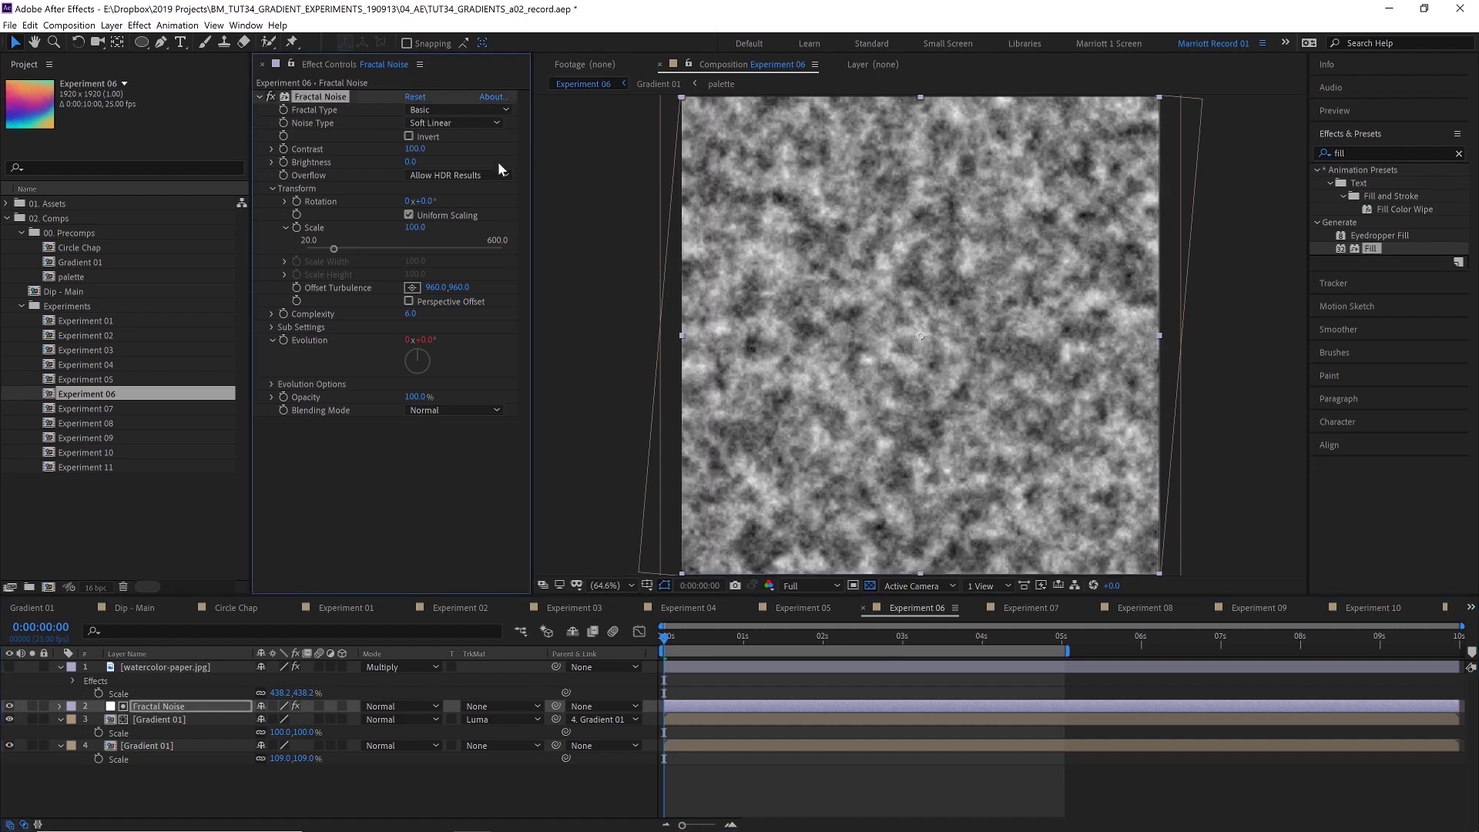
left_click_drag(424, 150, 488, 150)
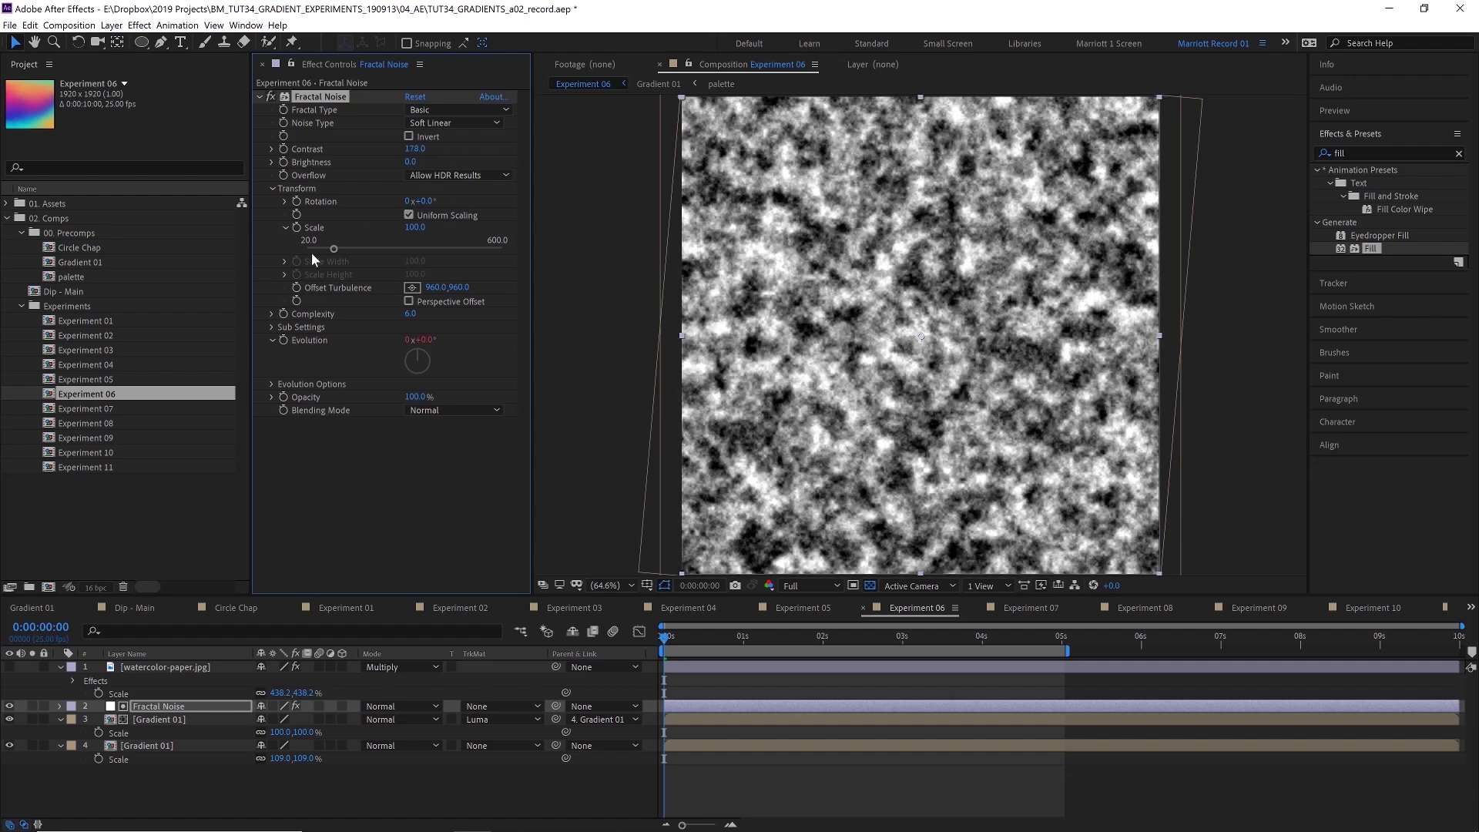
left_click_drag(334, 248, 429, 248)
left_click_drag(416, 149, 427, 148)
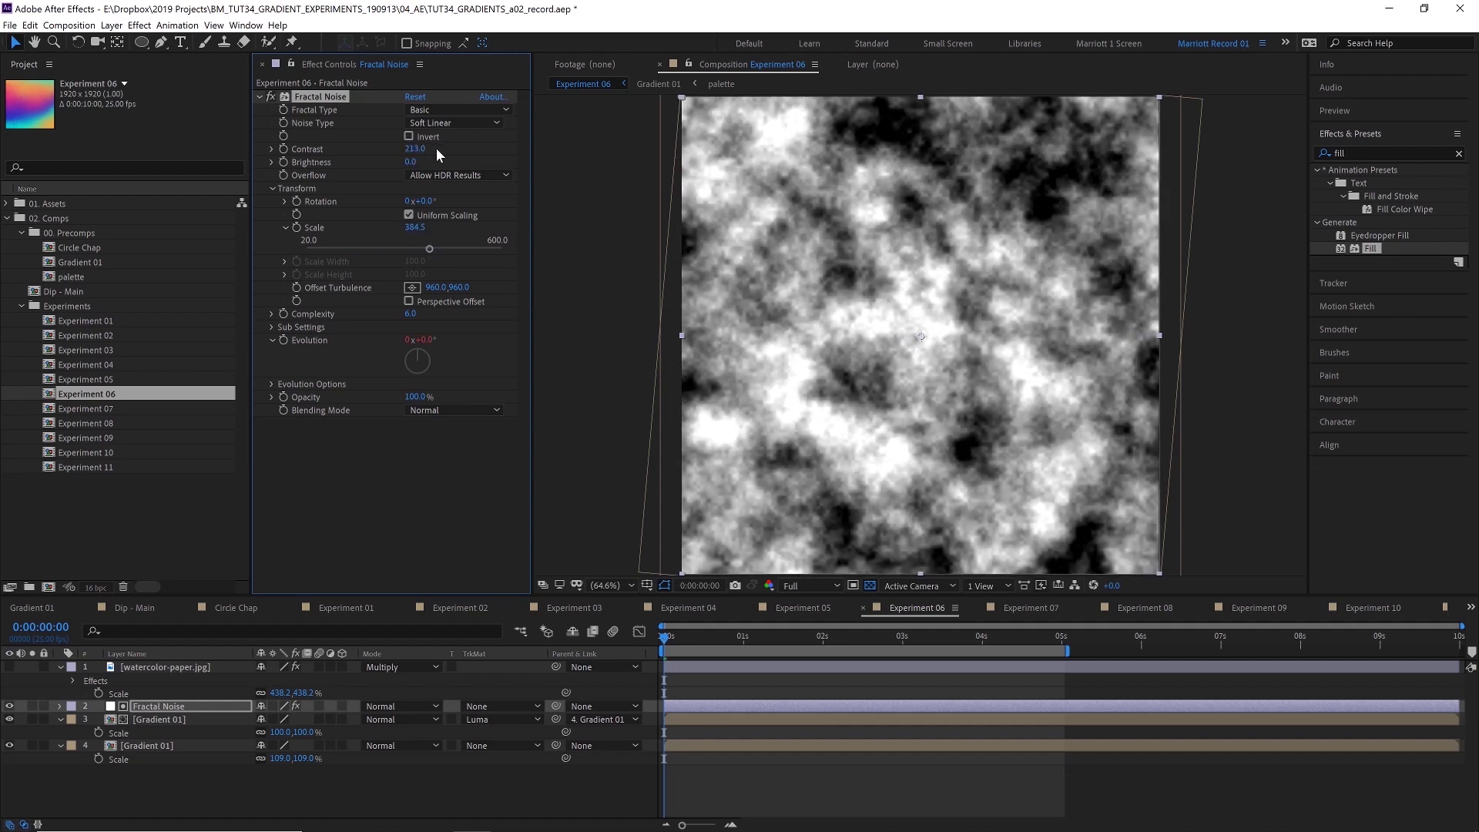
Step: Animate the Fractal Noise evolution with the expression time*100 and preview it
left_click(283, 340, "alt")
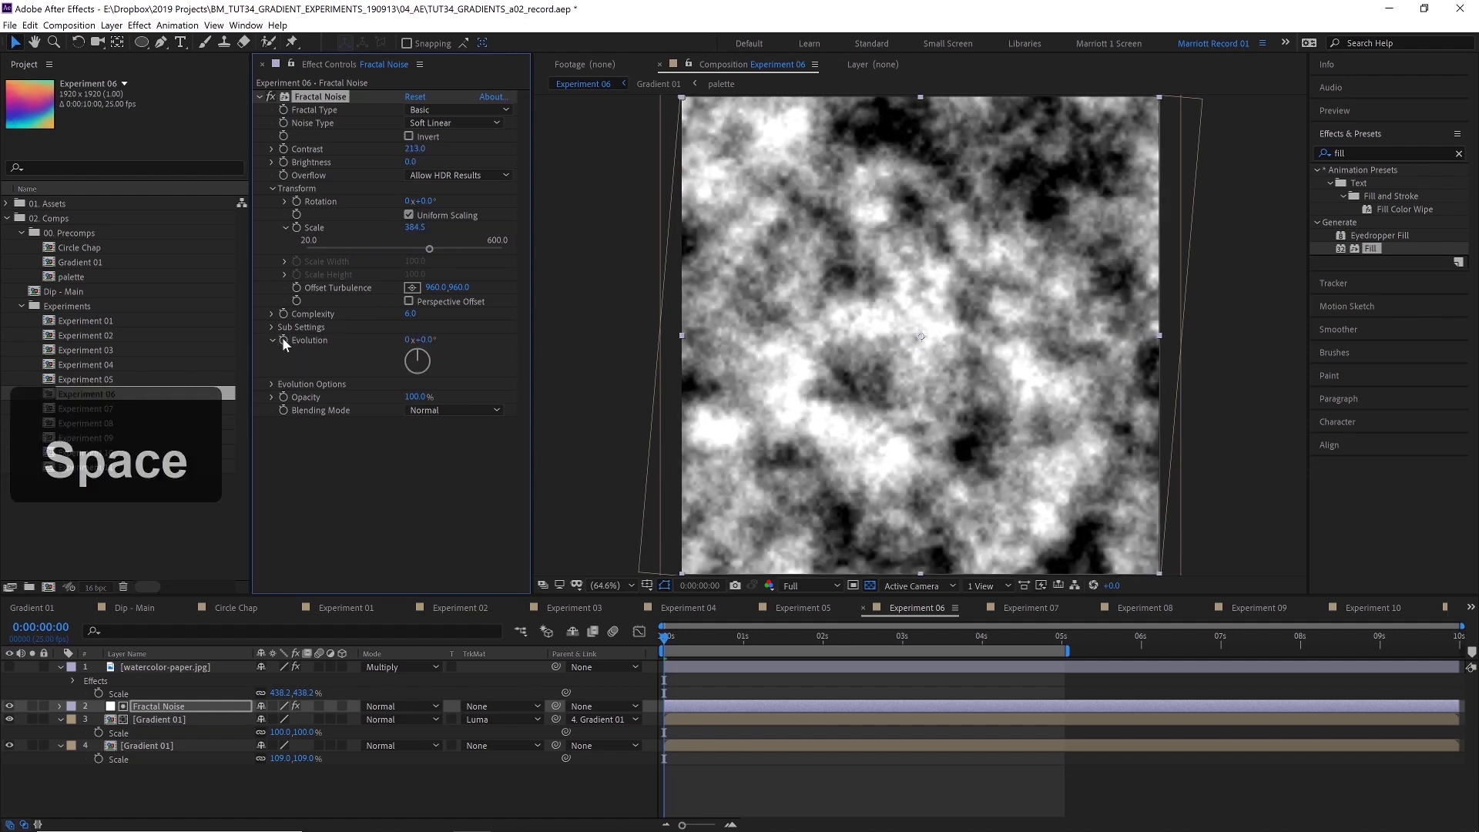
left_click(283, 341, "alt")
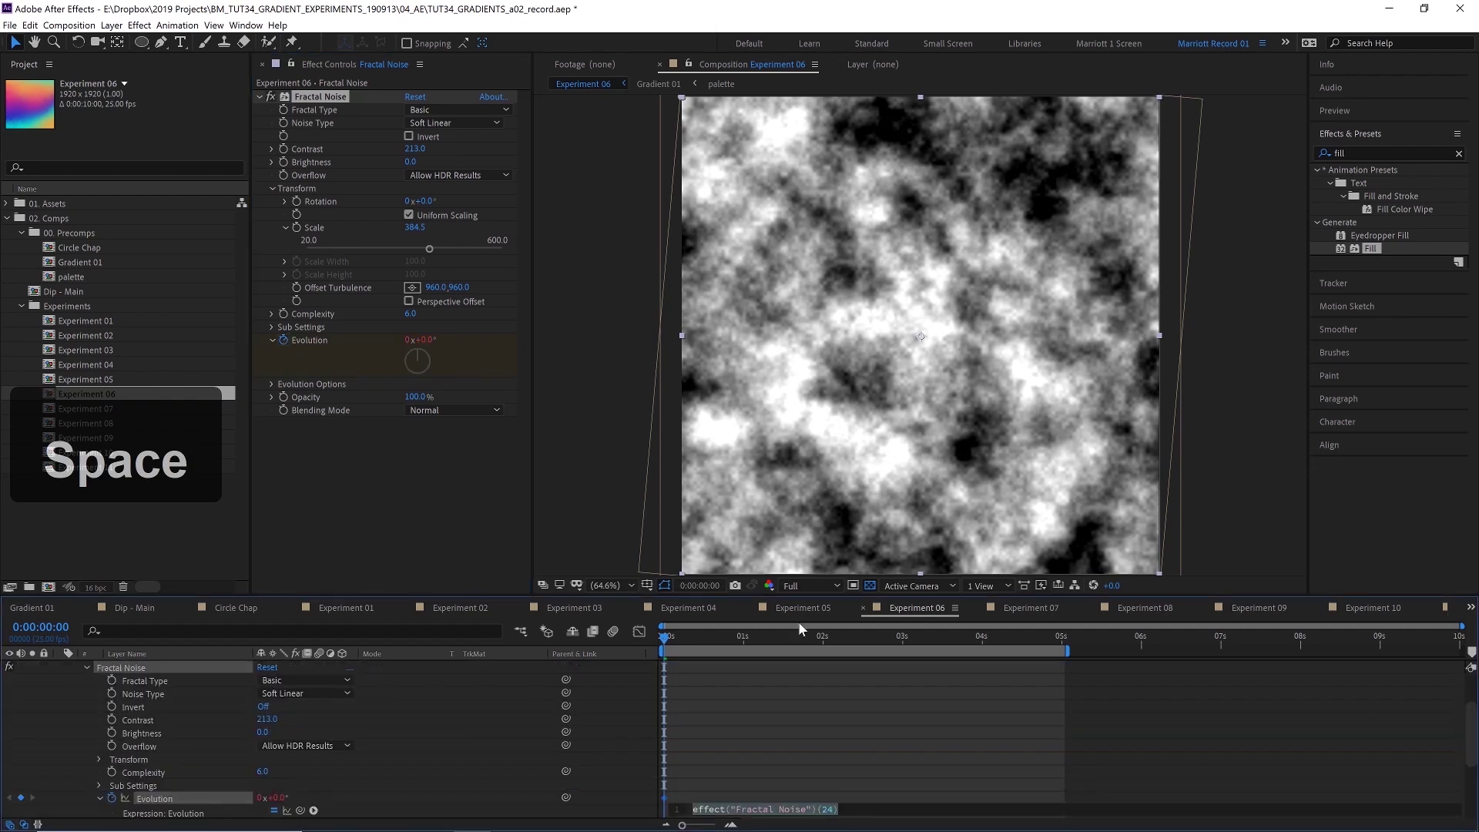
type("time*100")
key("space")
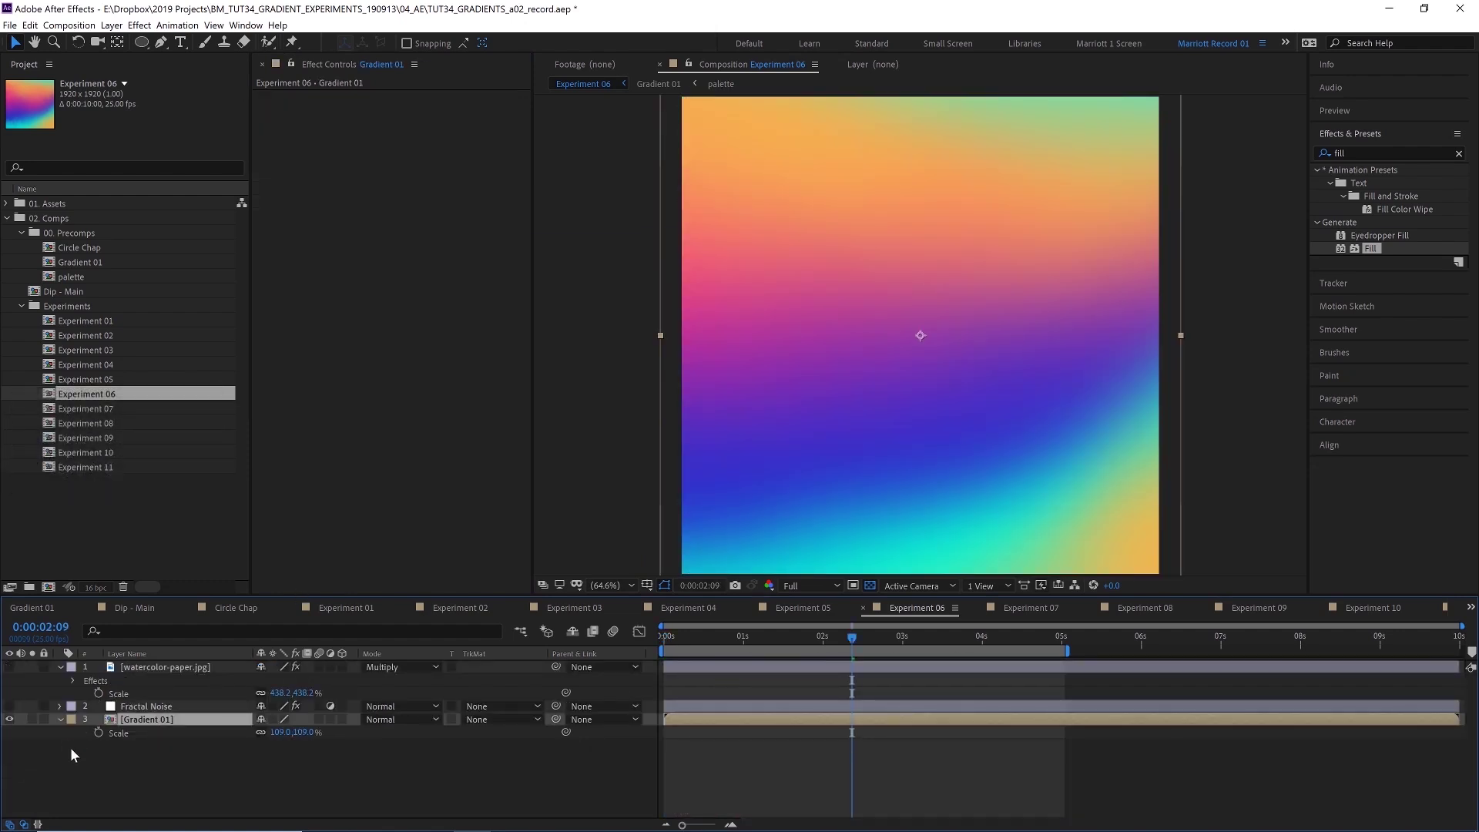
Step: Duplicate the Gradient 01 layer, rotate the upper copy by 5°, and compare it with the original
key("ctrl+d")
key("r")
left_click(278, 733)
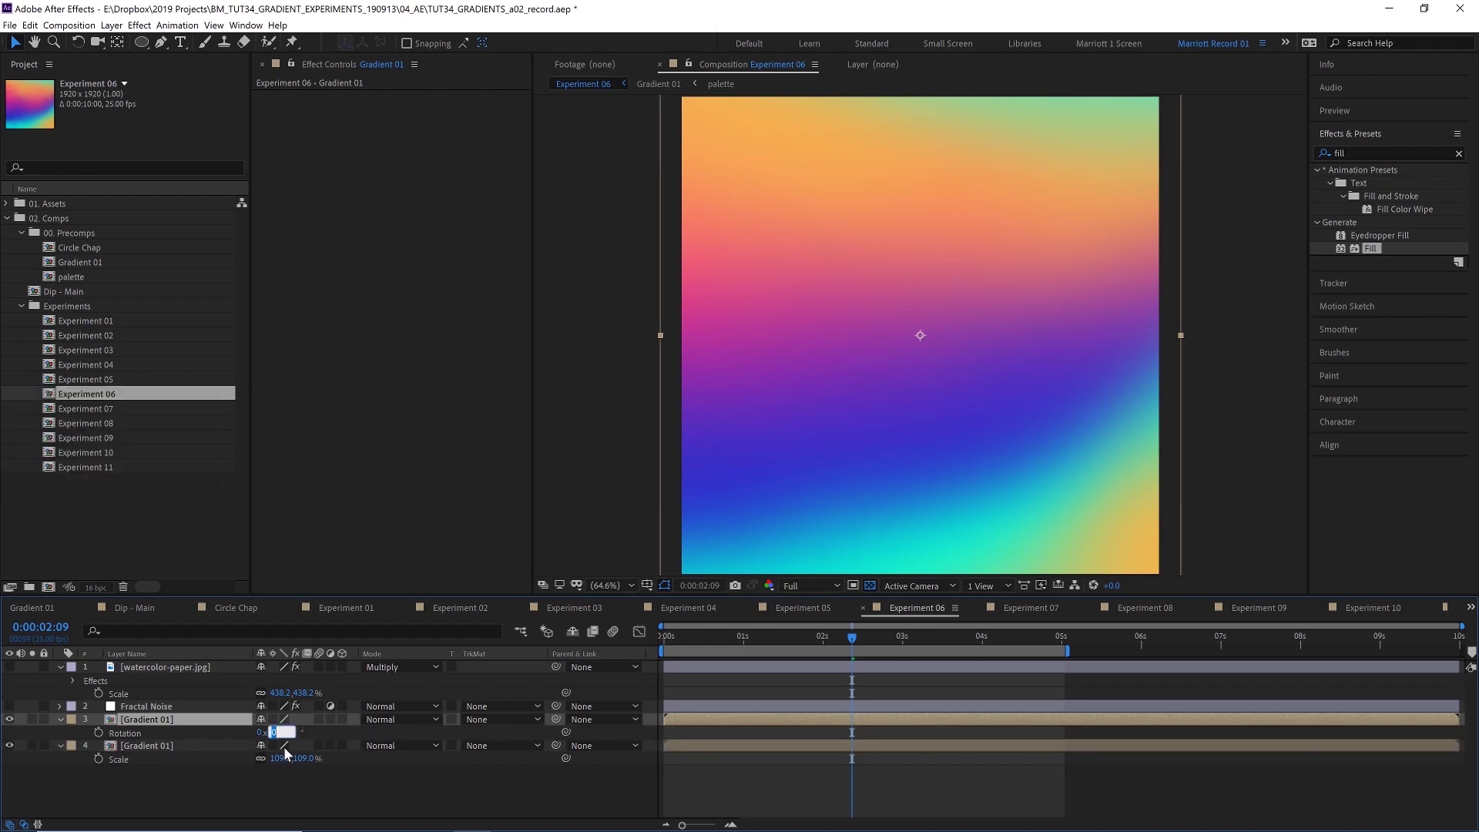
type("5")
key("KP_Enter")
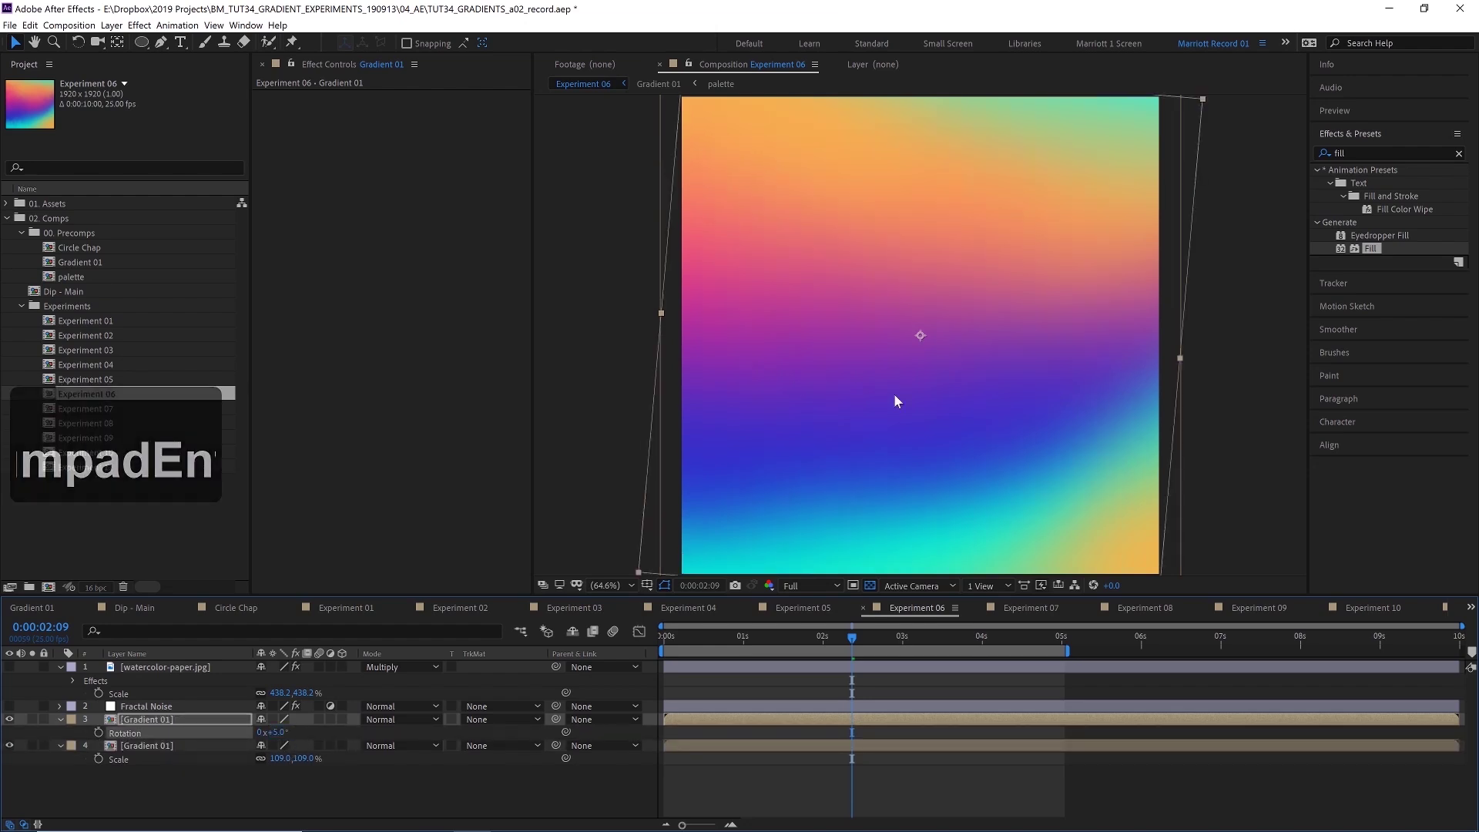
left_click(9, 719)
left_click(9, 719)
left_click(216, 718)
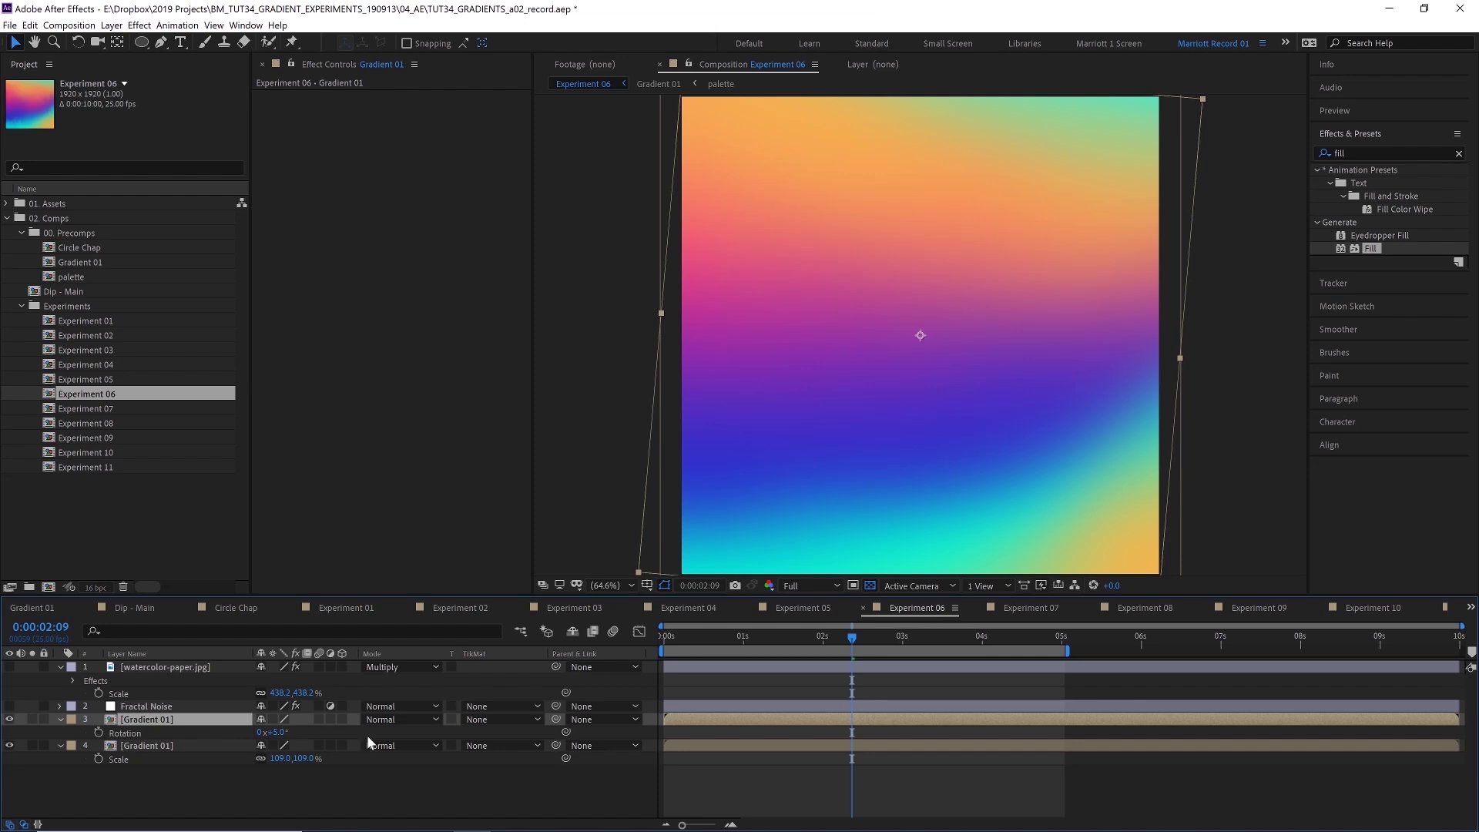
Step: Use Fractal Noise as the upper Gradient 01 layer's luma matte and preview the composition from the start
left_click(467, 720)
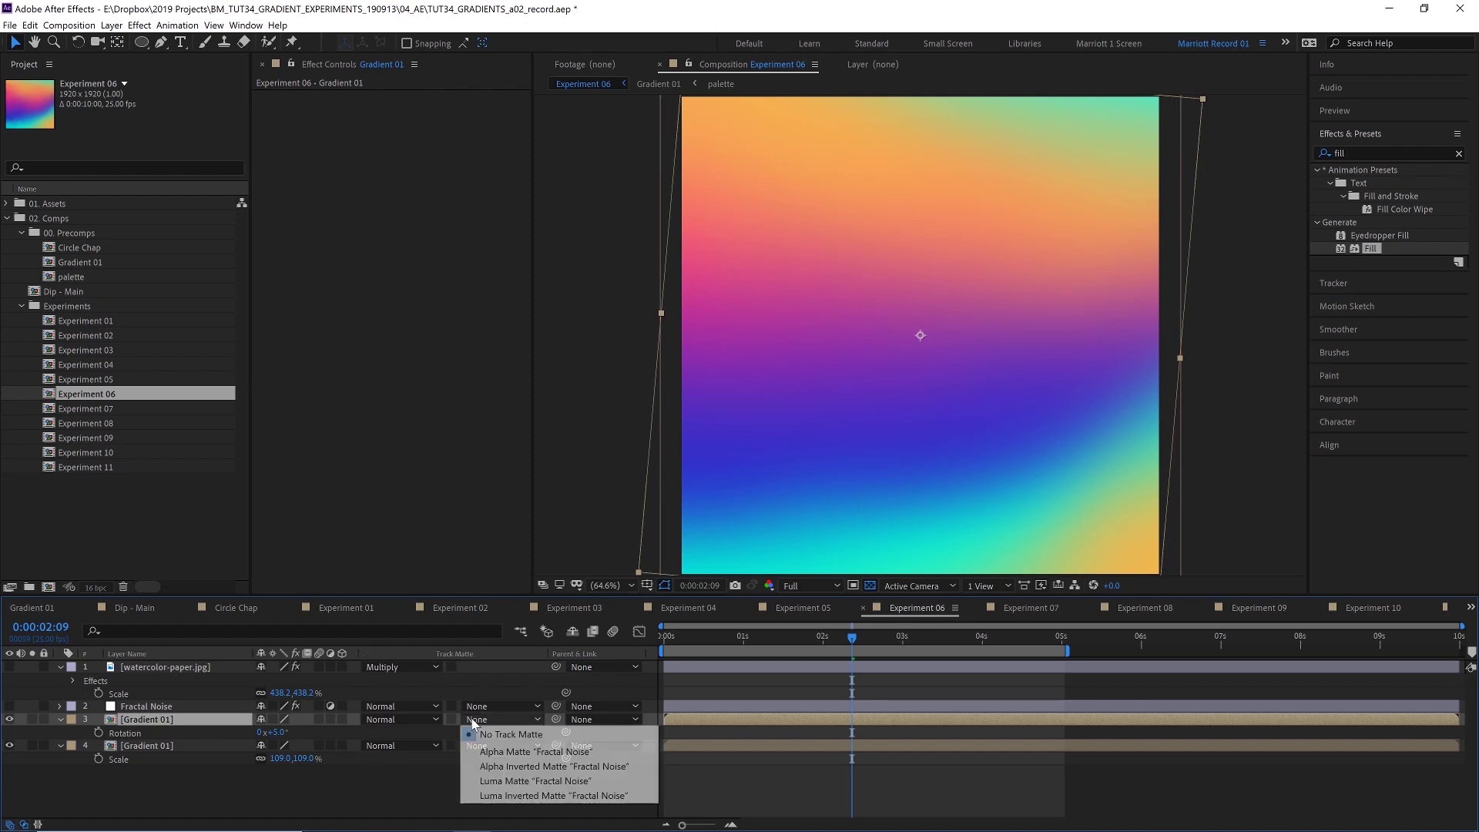
left_click(555, 781)
key("Home")
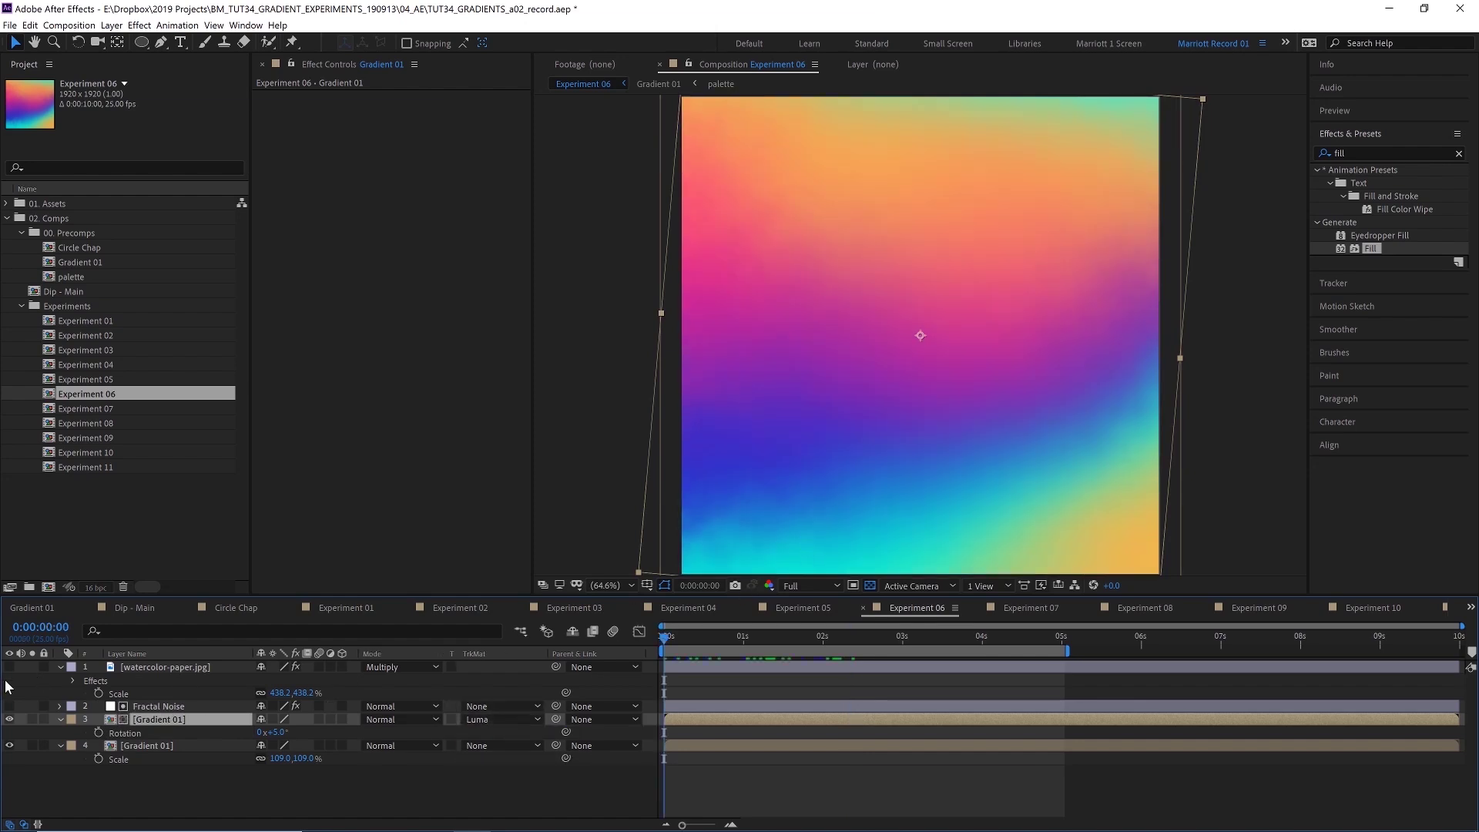
left_click(10, 706)
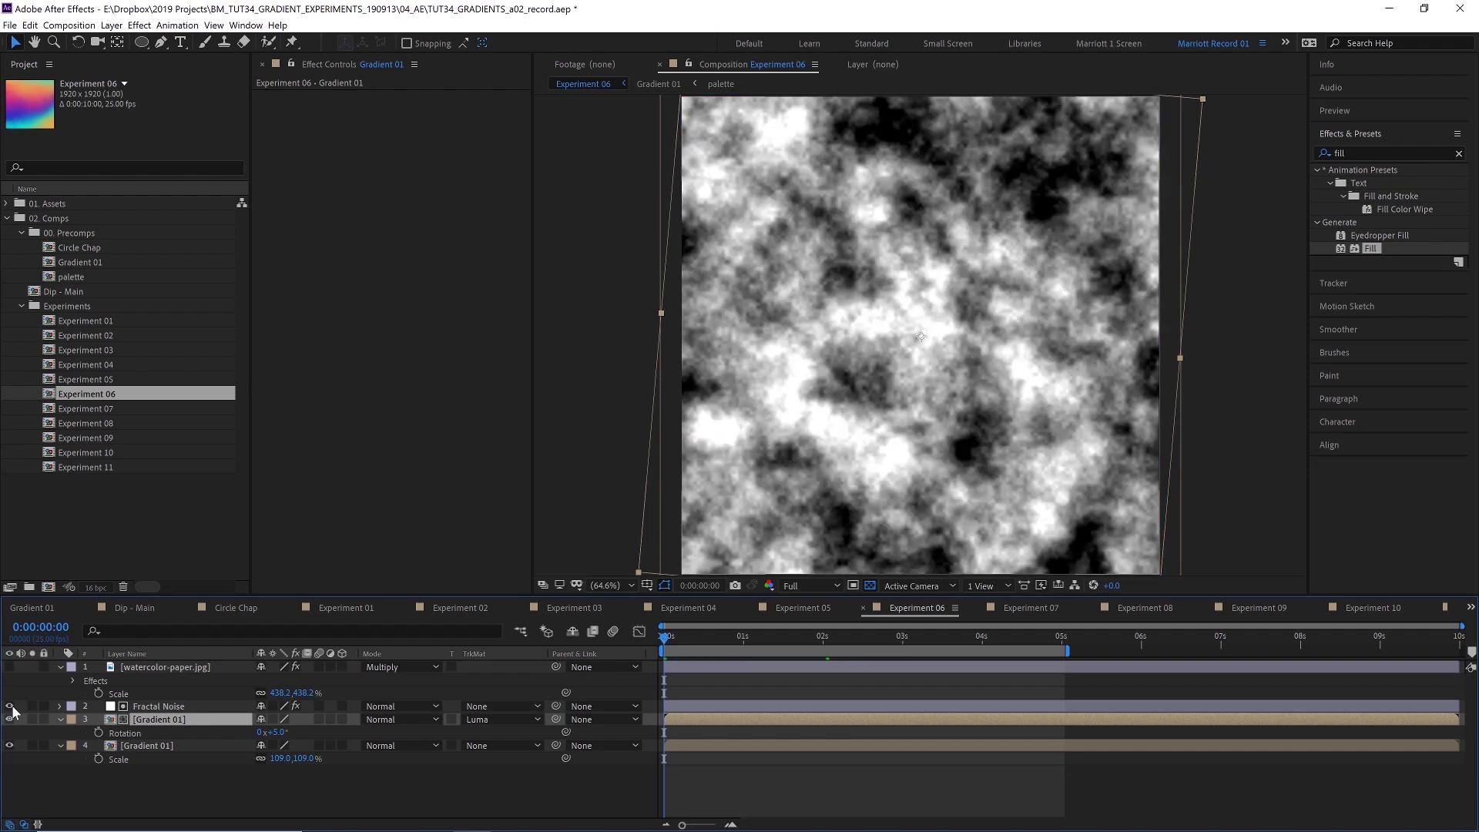
left_click(10, 706)
key("space")
key("space")
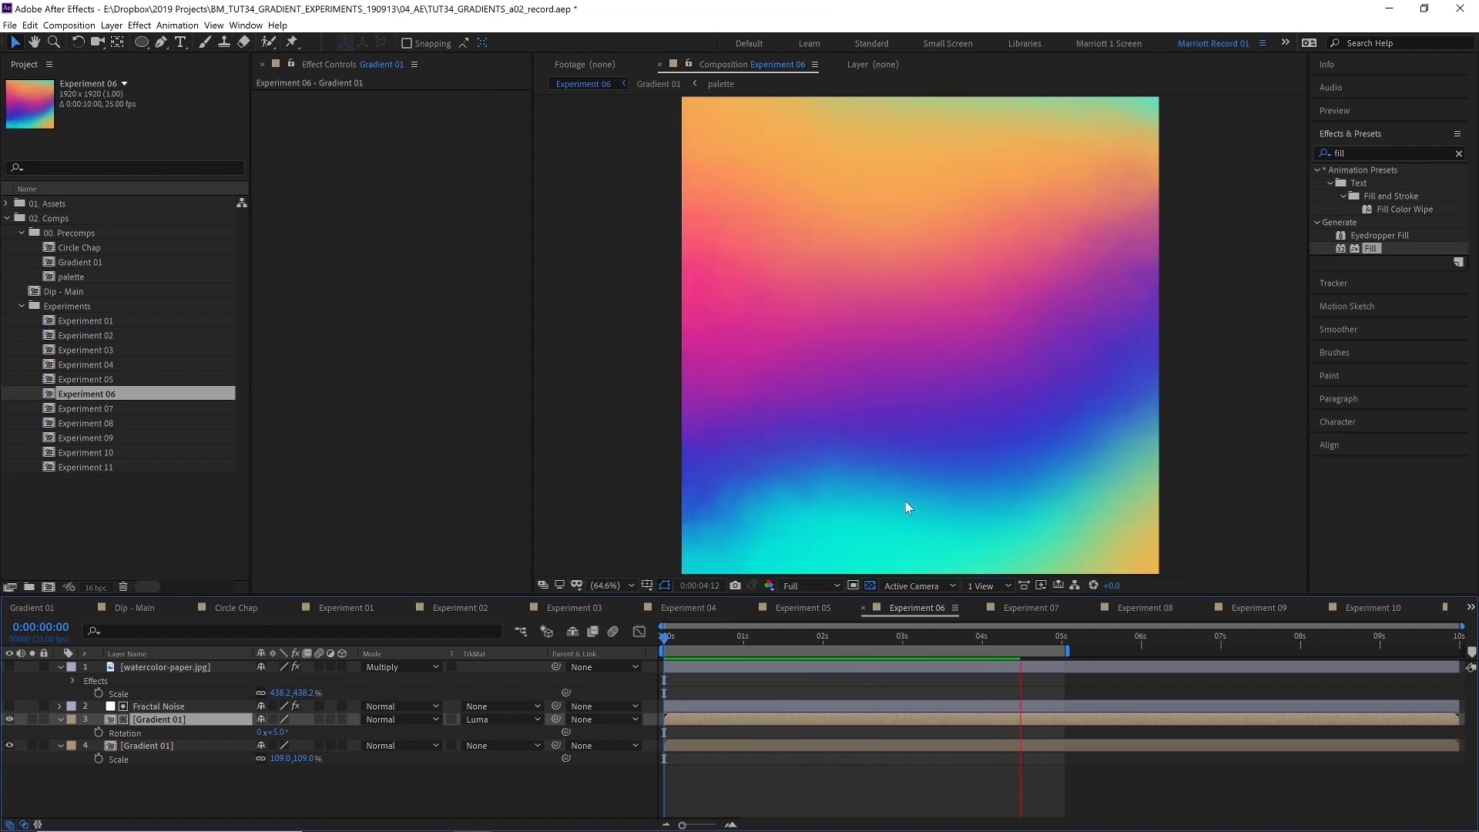
Step: Show the watercolor-paper.jpg layer again and preview the textured animation
key("space")
left_click(54, 668)
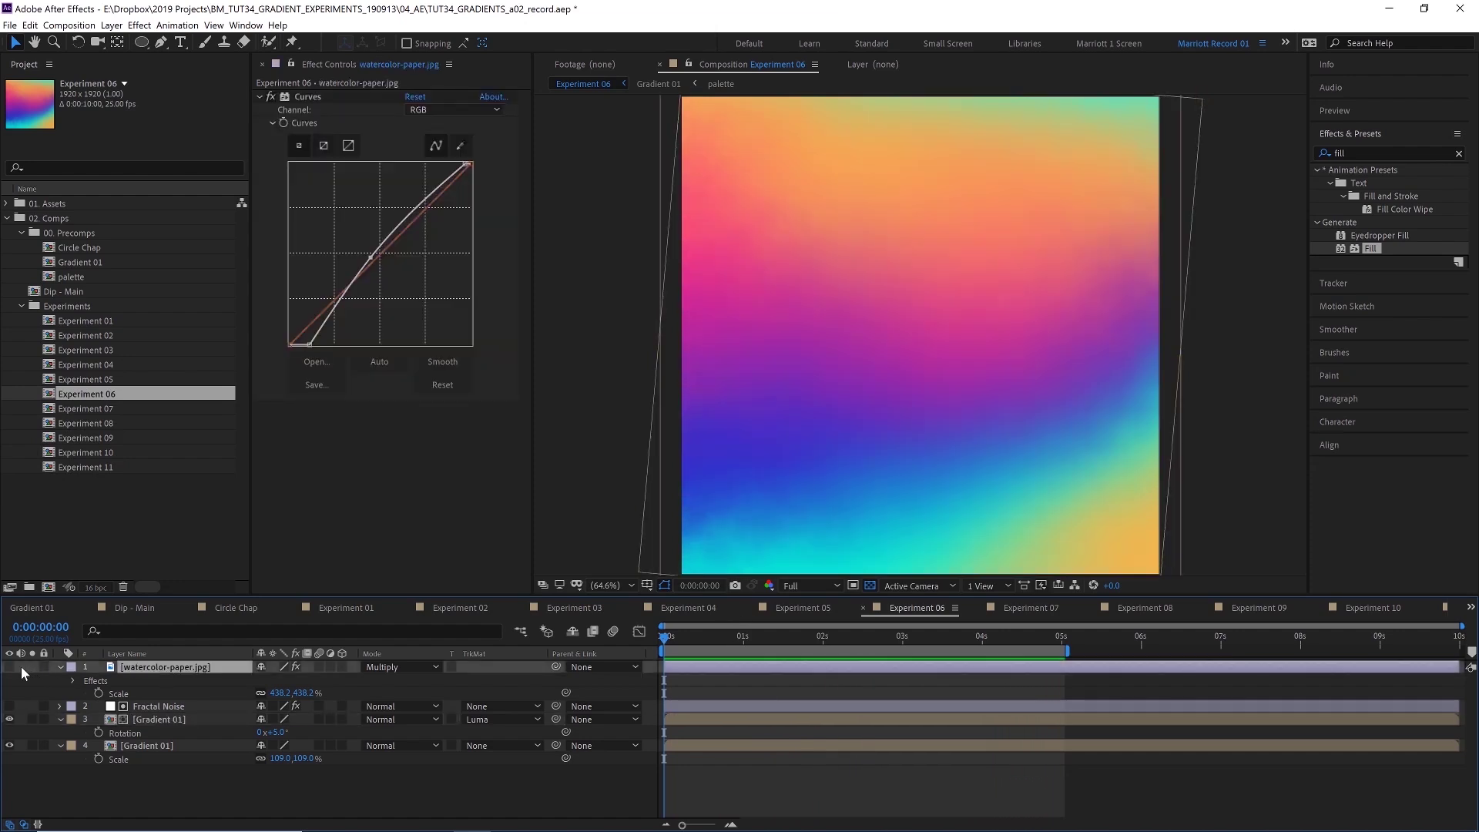
left_click(9, 667)
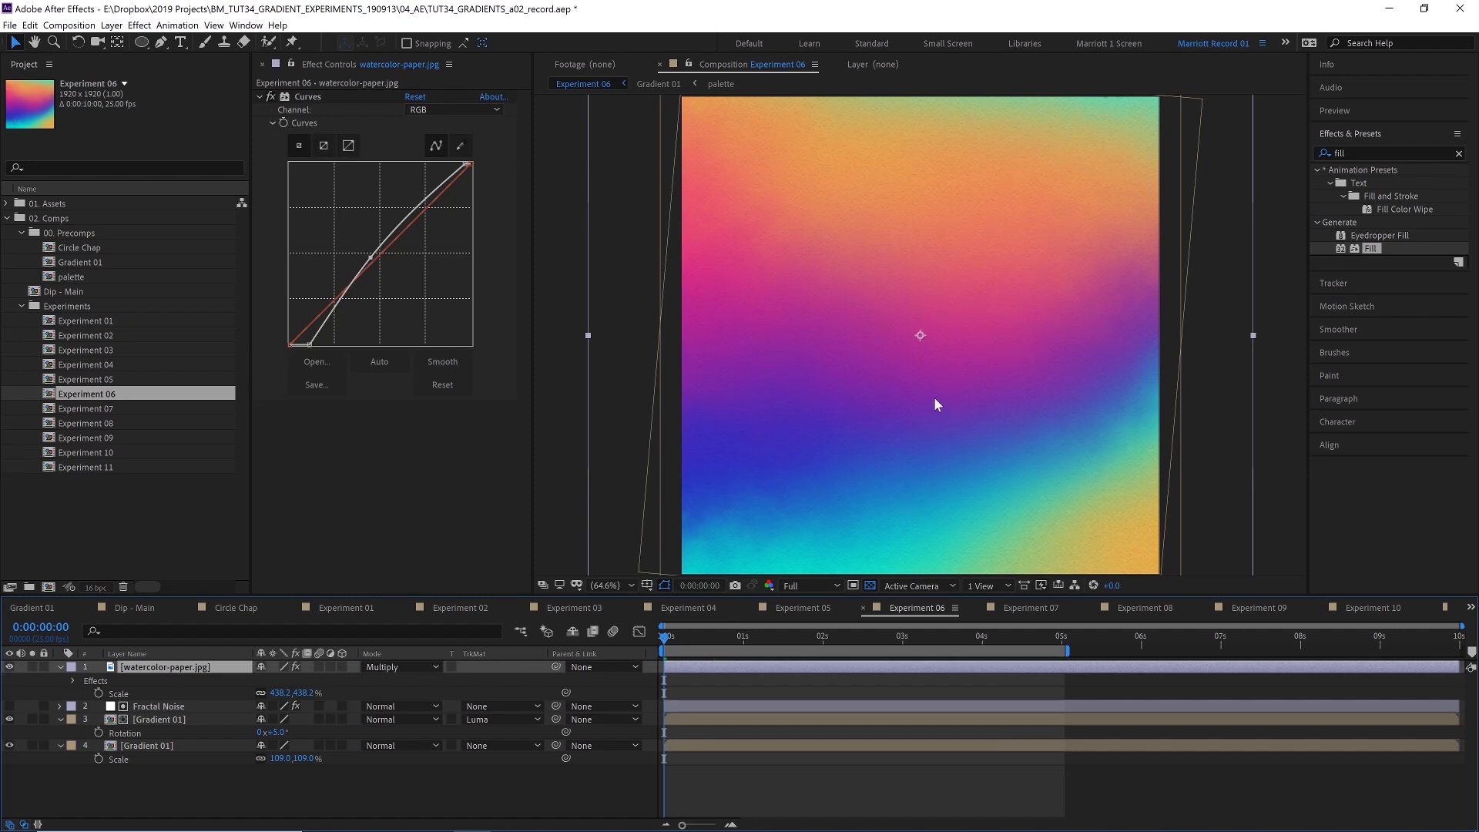
key("space")
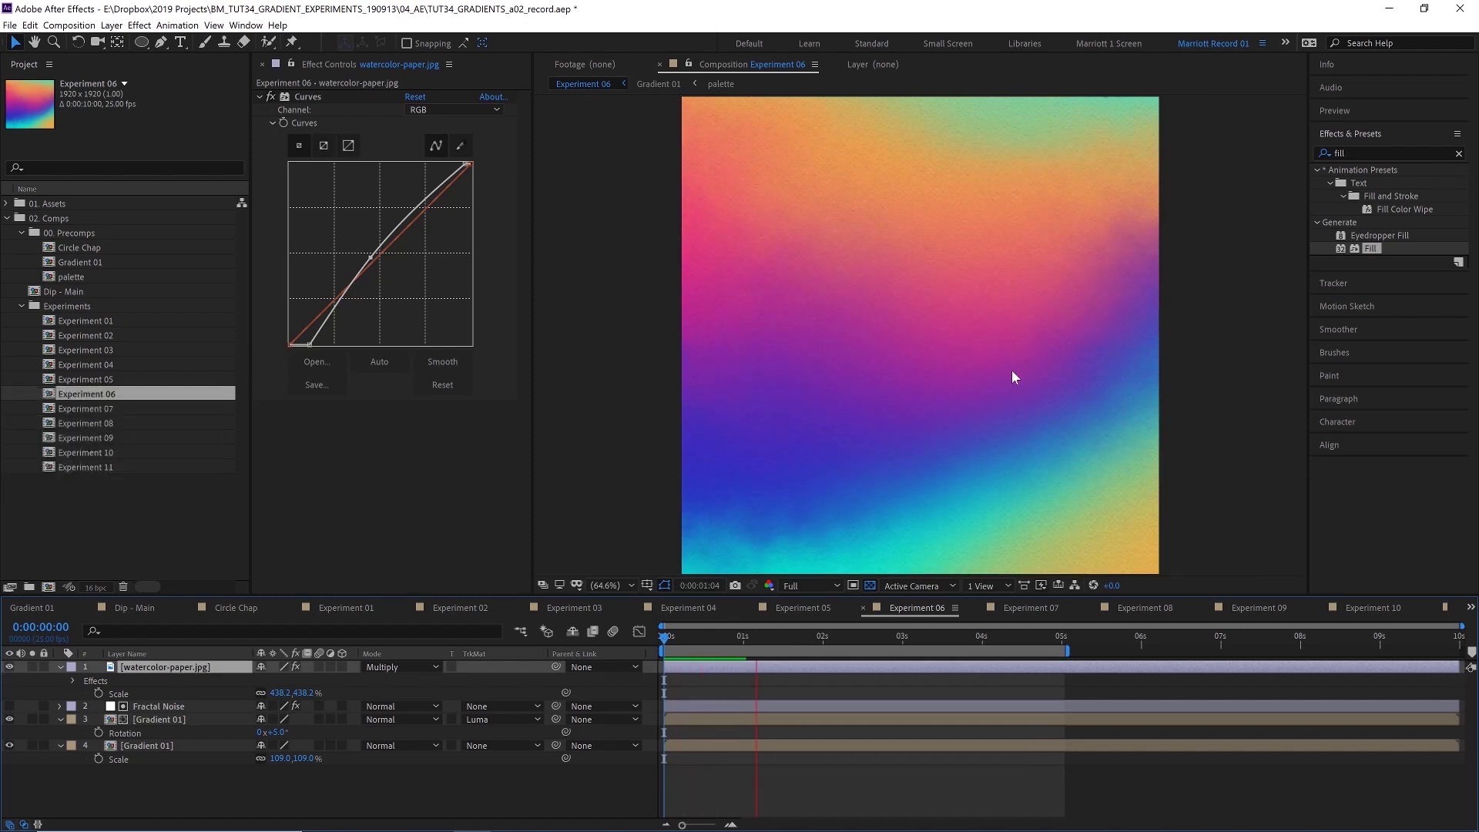
key("space")
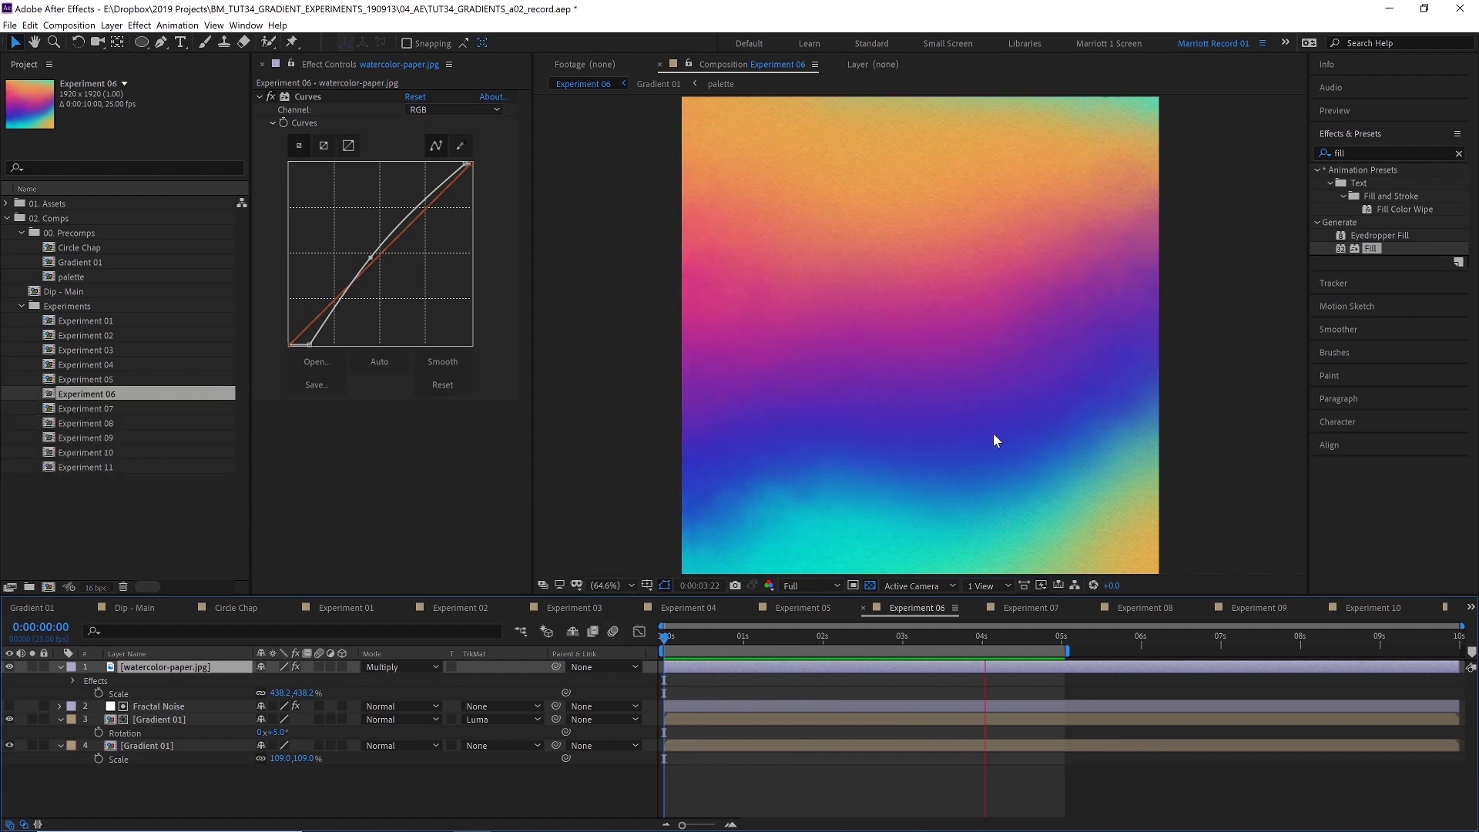
Step: Open and preview Experiment 07, and reset the CC Griddler effect on its middle gradient layer
double_click(85, 408)
key("space")
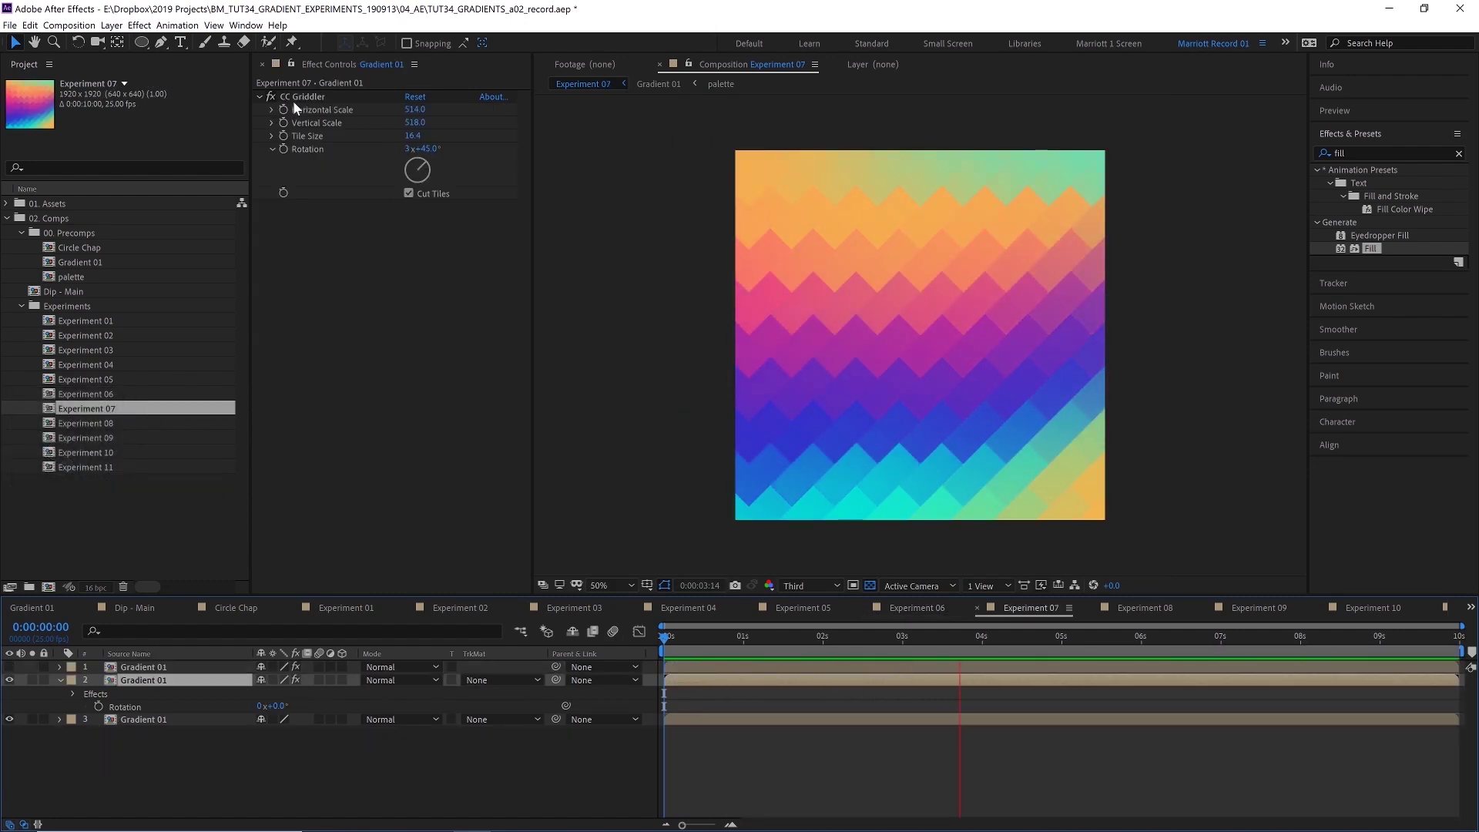
left_click(415, 97)
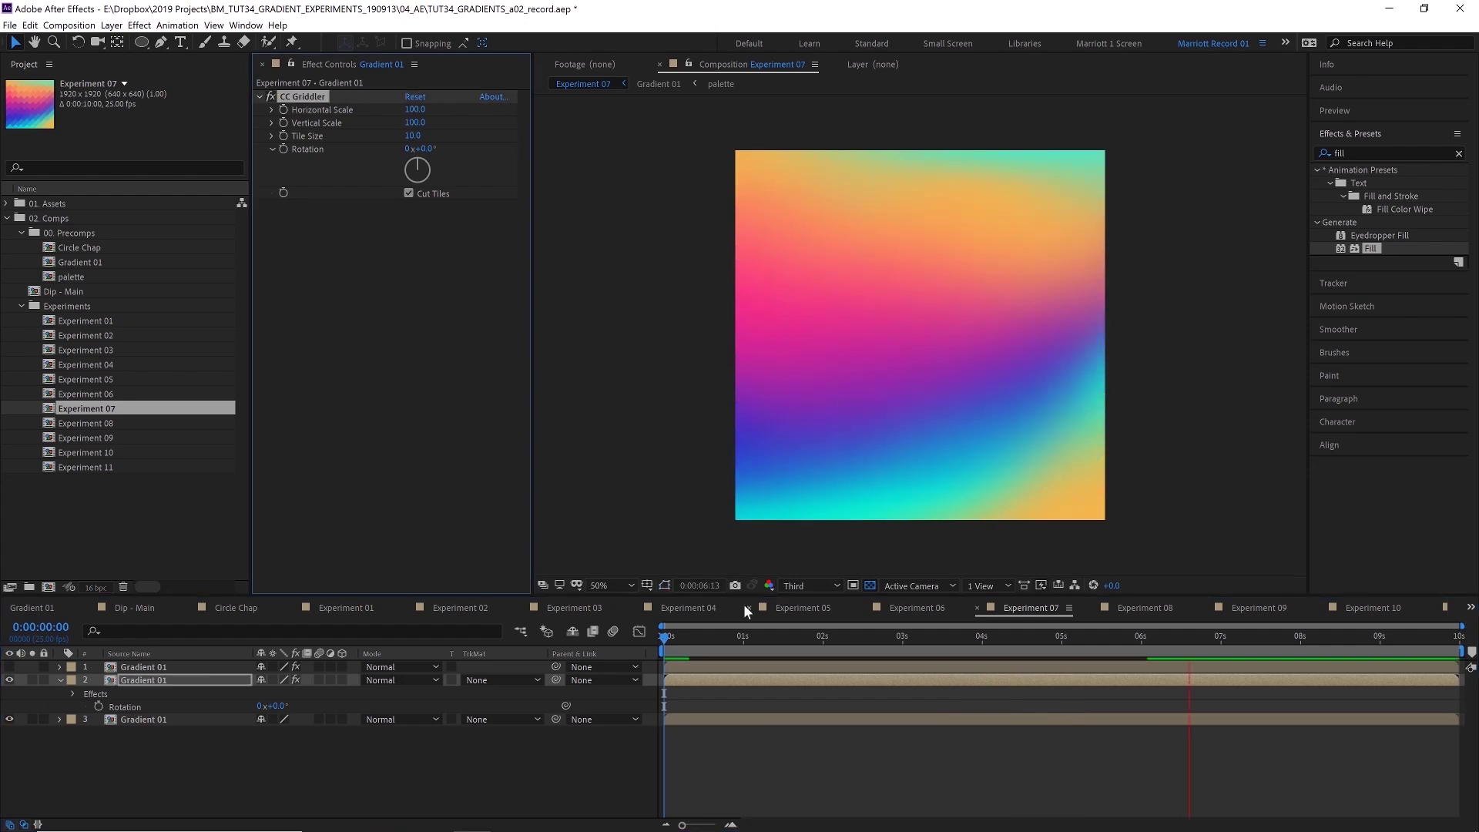
key("space")
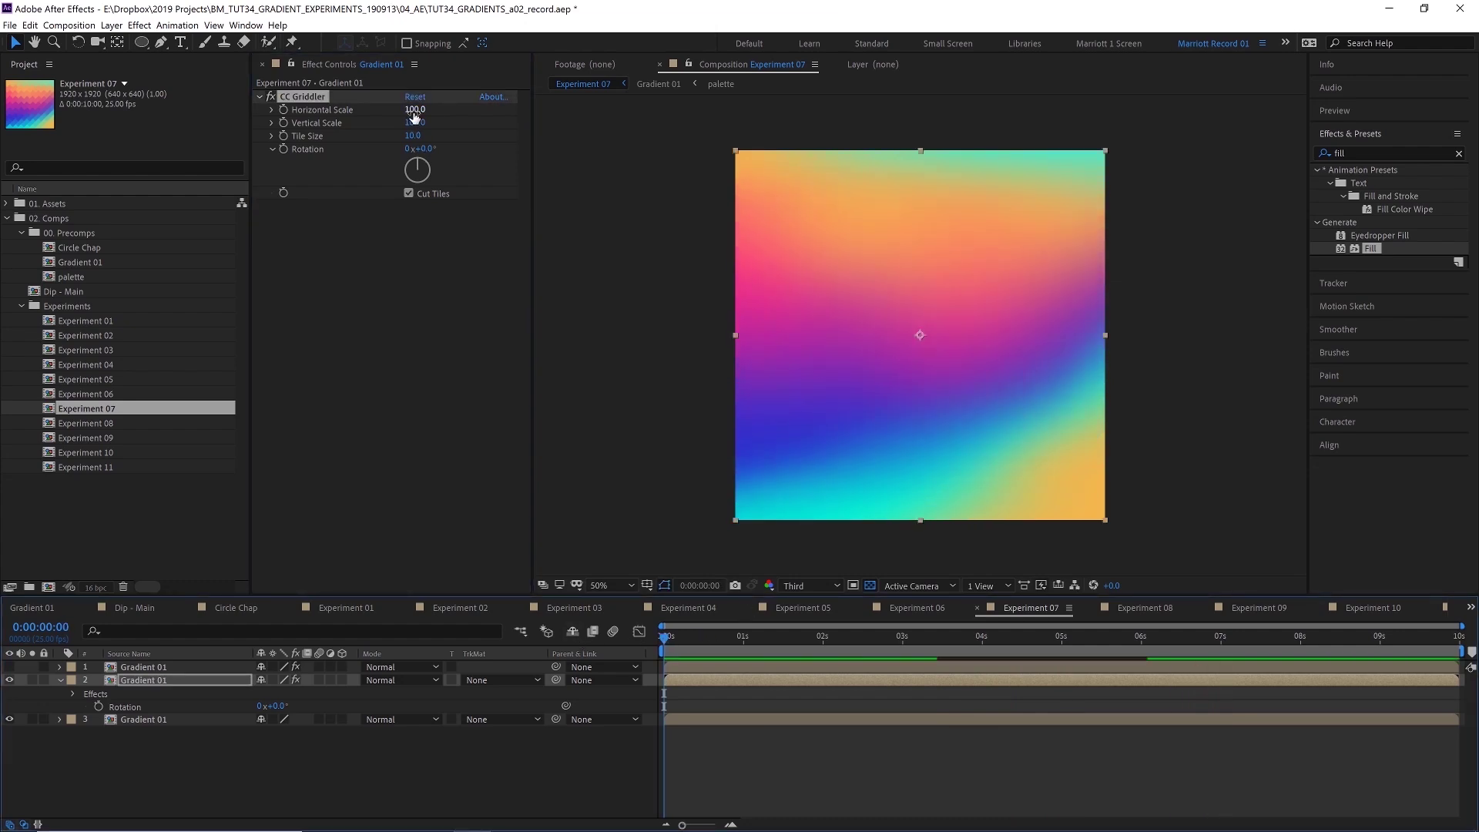
Step: Set CC Griddler's horizontal scale to 313, vertical scale to 357 and tile size to 7, and preview the result
left_click_drag(415, 110, 480, 115)
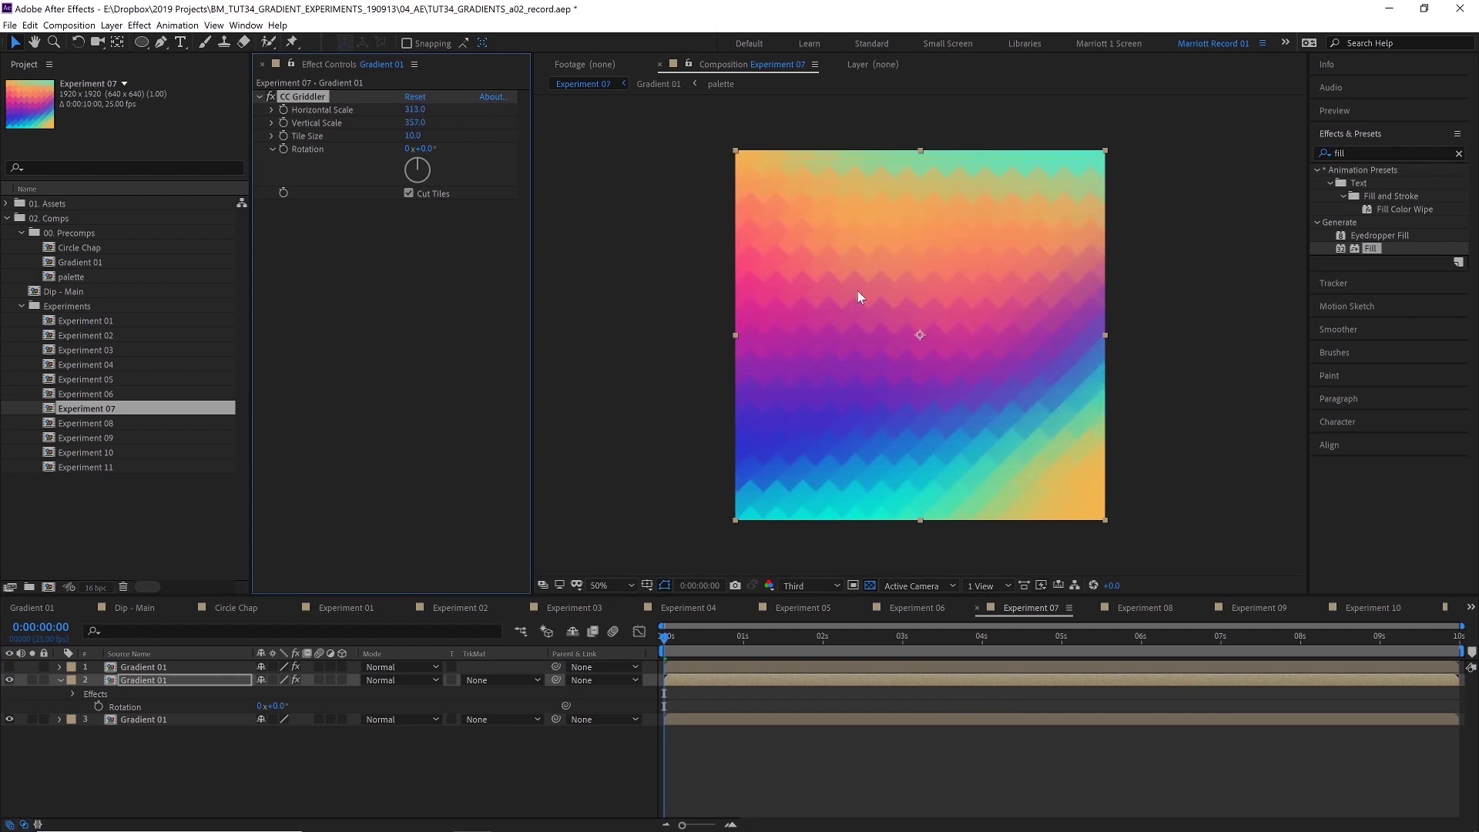
left_click_drag(410, 133, 418, 165)
key("space")
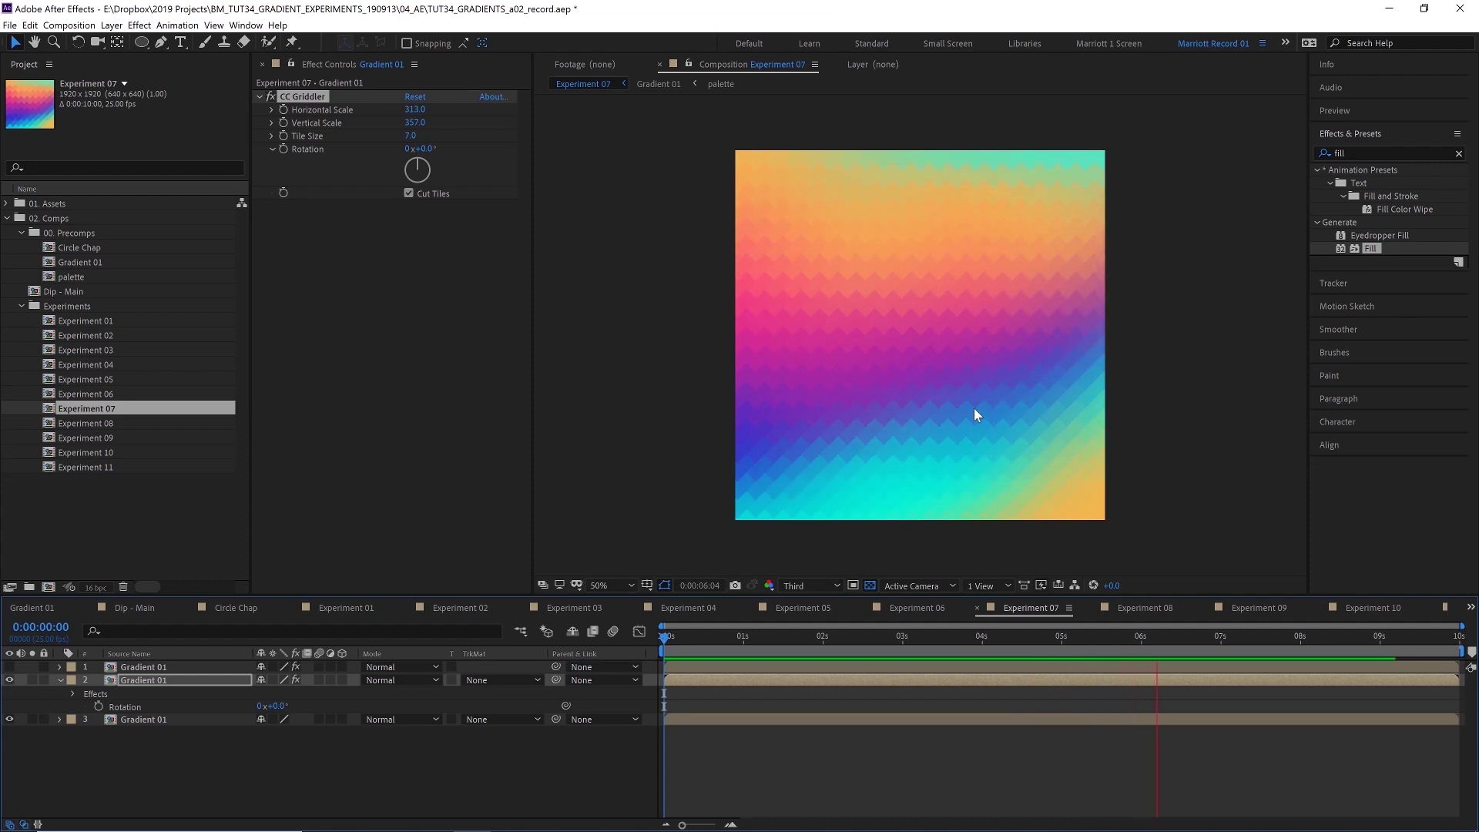
key("space")
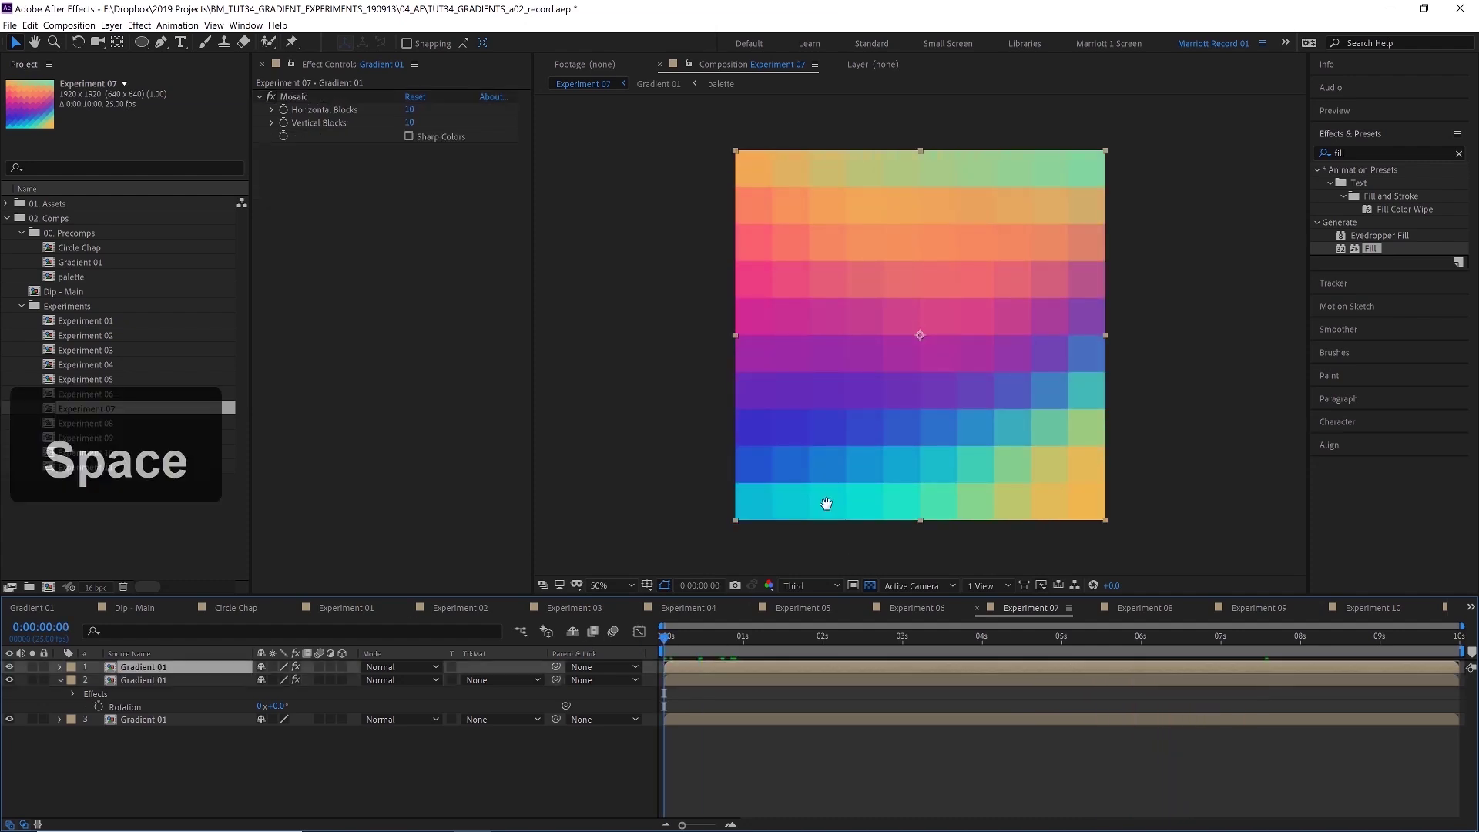
key("space")
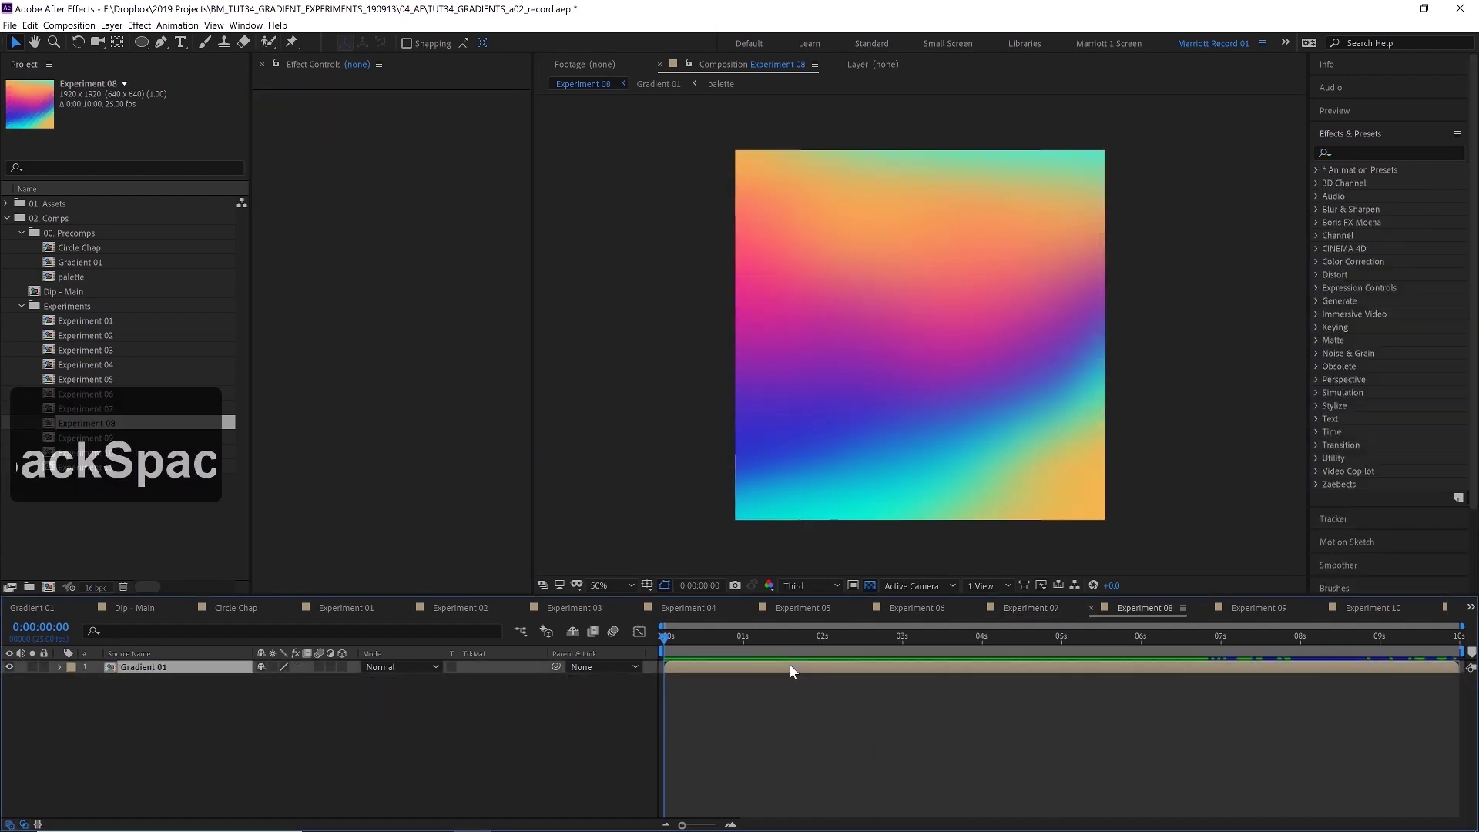
Step: Duplicate the gradient layer in Experiment 08 and apply the CC Smear effect to the upper copy
left_click(790, 670)
key("ctrl+d")
left_click(1363, 151)
type("cc smear")
left_click_drag(1369, 182, 948, 367)
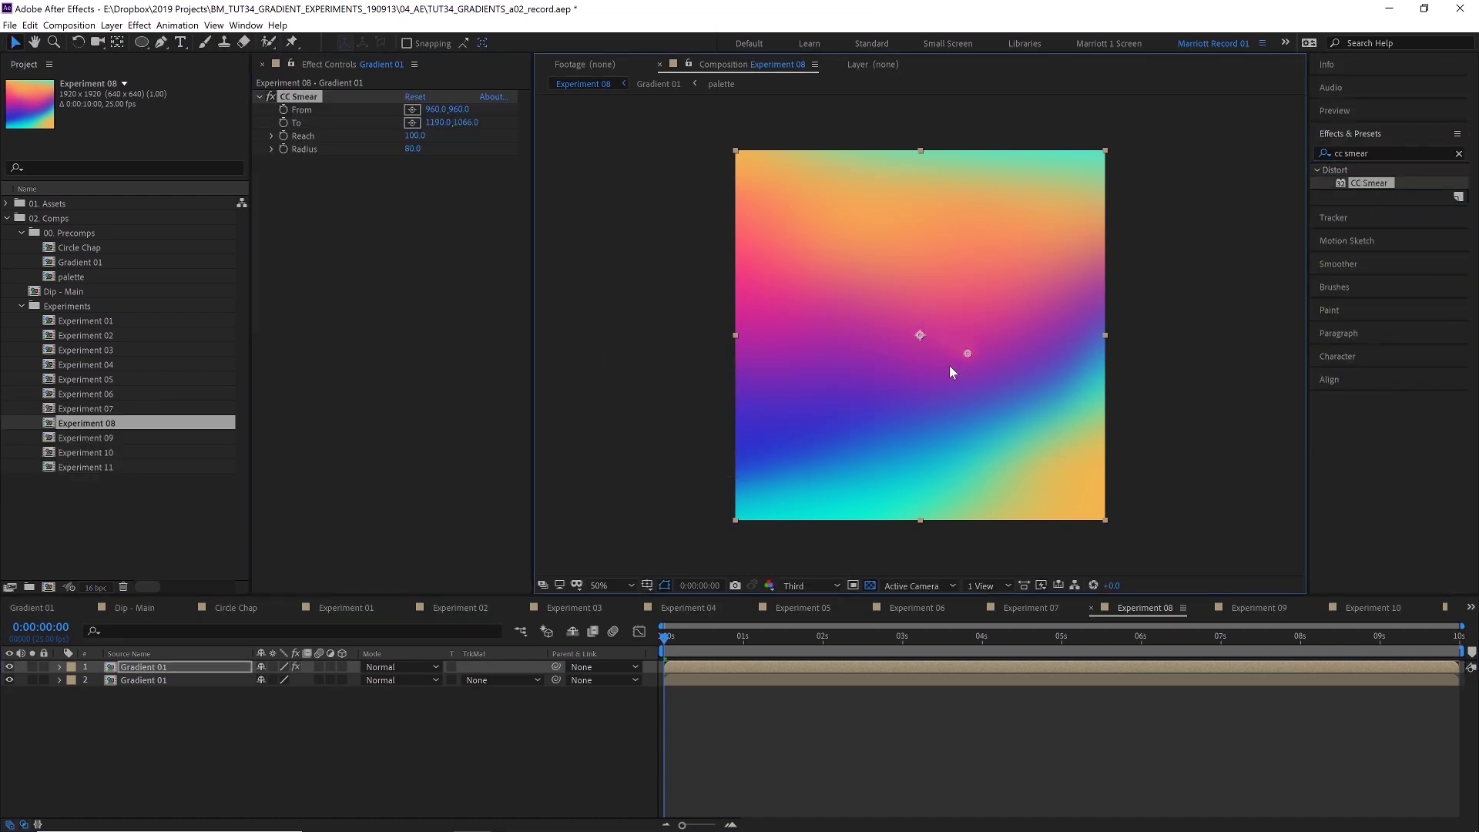
Step: Set CC Smear's radius to 300 and reach to 106, with its From point at 946, 2046 and To point at 1204, 1464
left_click_drag(1063, 445, 908, 524)
left_click_drag(835, 396, 1006, 338)
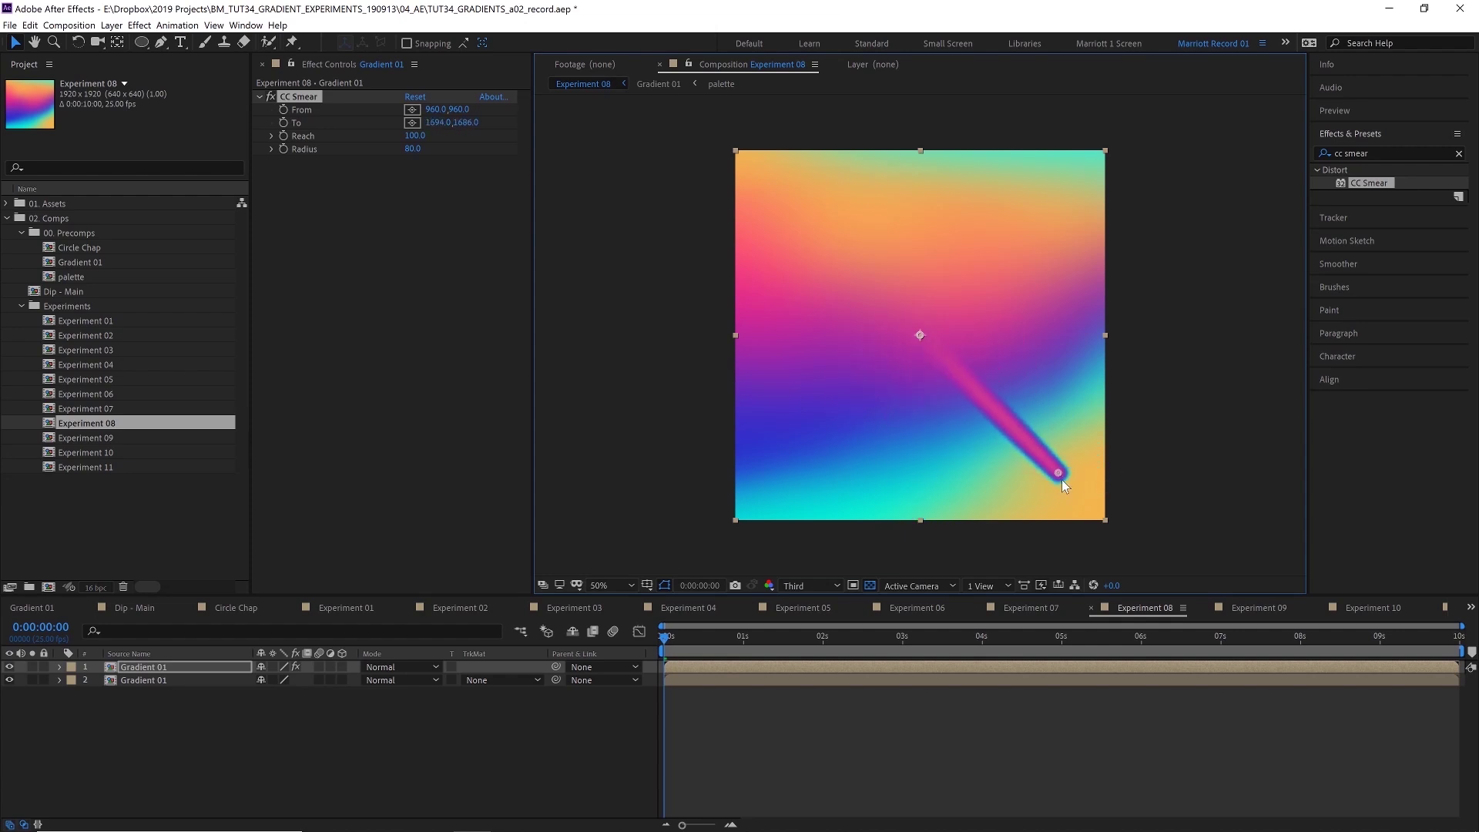
mouse_move(1064, 482)
left_mouse_down()
mouse_move(882, 453)
mouse_move(1132, 456)
mouse_move(1013, 430)
mouse_move(1008, 387)
mouse_move(1019, 424)
left_mouse_up()
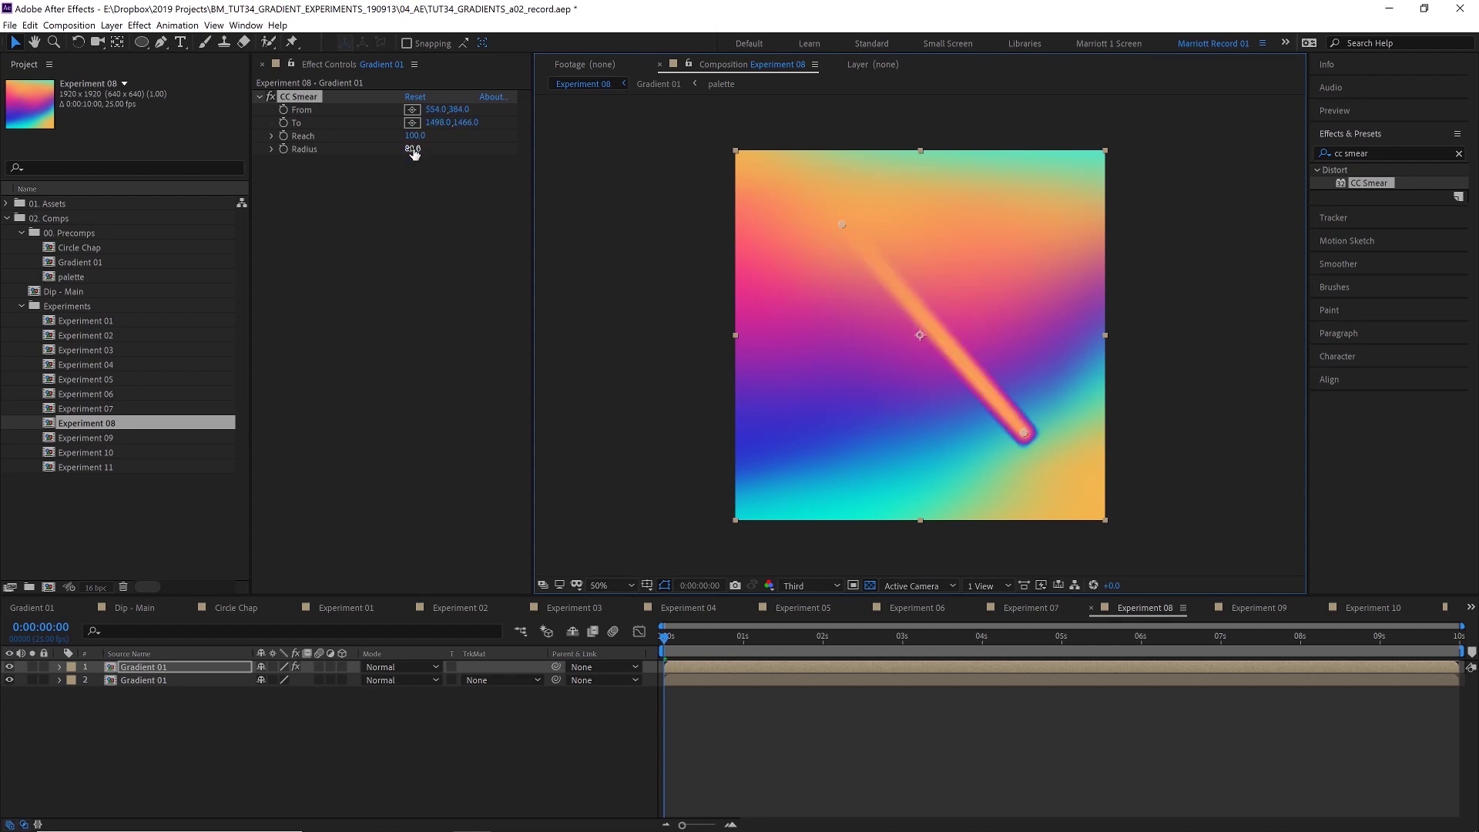
mouse_move(413, 152)
left_mouse_down()
mouse_move(550, 146)
mouse_move(404, 135)
mouse_move(519, 158)
left_mouse_up()
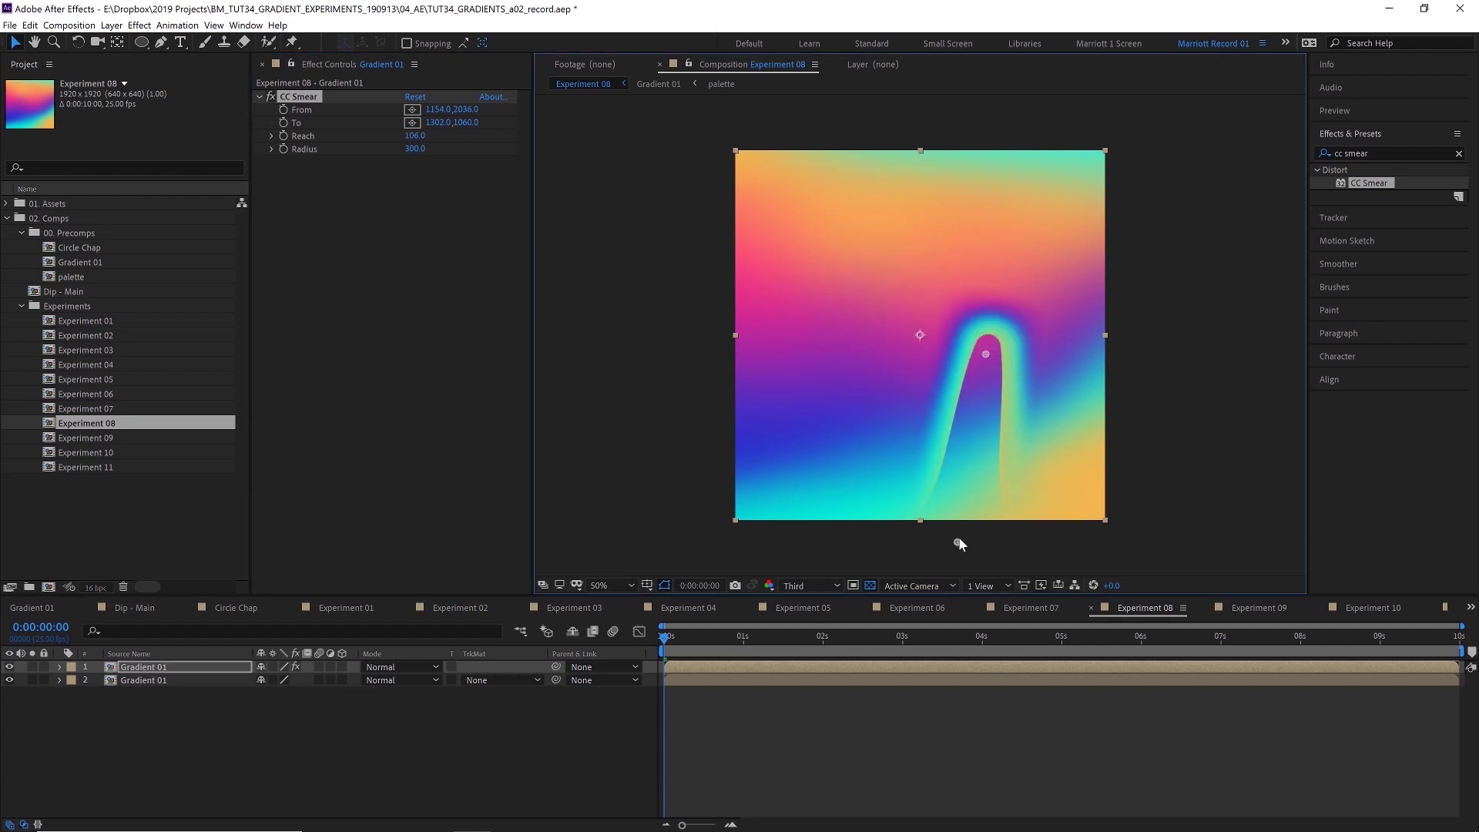
mouse_move(959, 544)
left_mouse_down()
mouse_move(844, 381)
mouse_move(879, 293)
mouse_move(843, 373)
mouse_move(891, 535)
mouse_move(917, 543)
left_mouse_up()
mouse_move(986, 354)
left_mouse_down()
mouse_move(944, 536)
mouse_move(932, 344)
mouse_move(980, 471)
left_mouse_up()
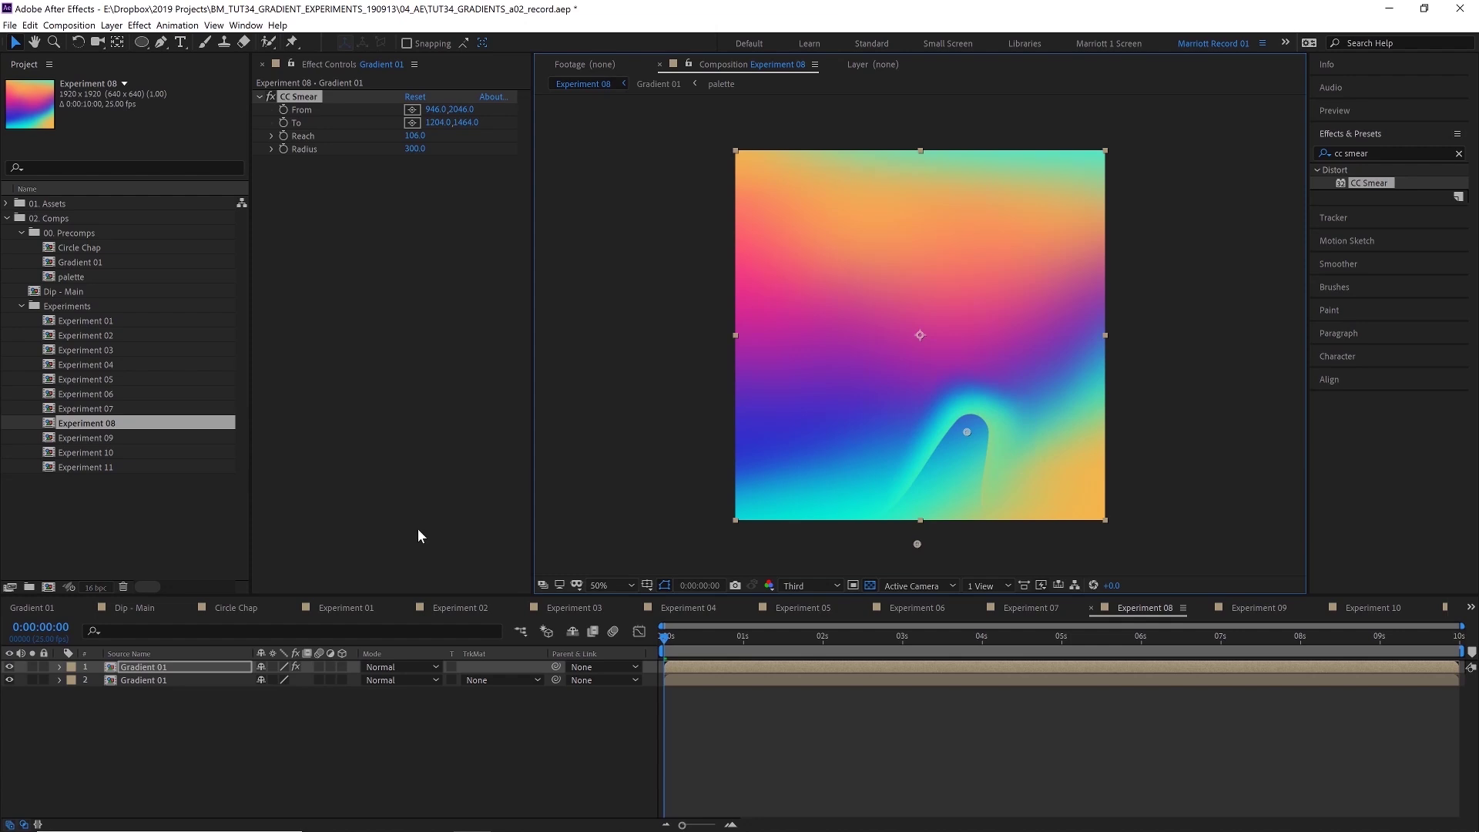
Step: Hide the lower gradient layer and widen the smear to a radius of 823 with its To point at 718, 1390
left_click(9, 680)
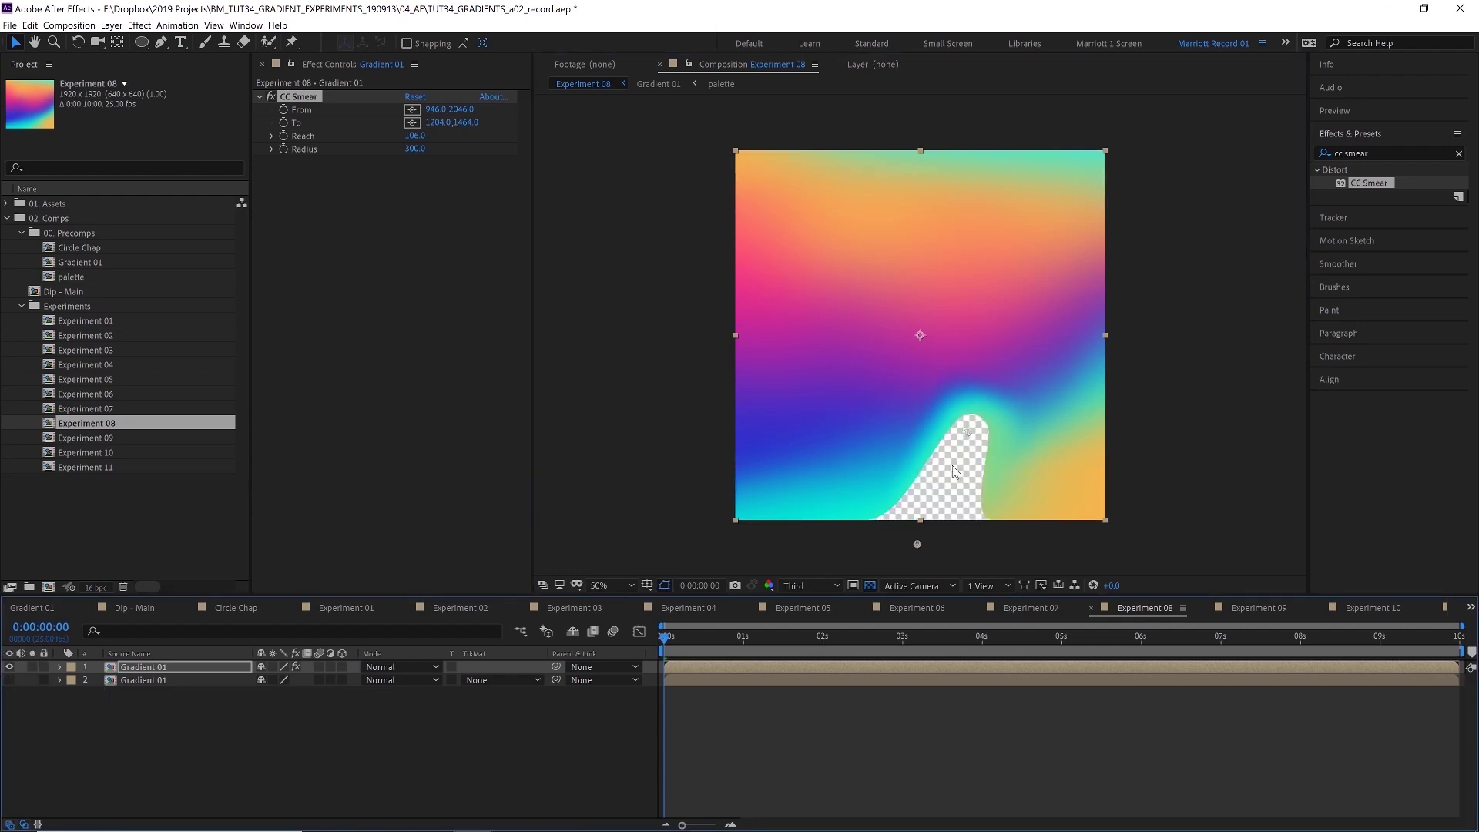
left_click_drag(963, 429, 977, 491)
mouse_move(989, 431)
left_mouse_down()
mouse_move(966, 442)
mouse_move(951, 385)
left_mouse_up()
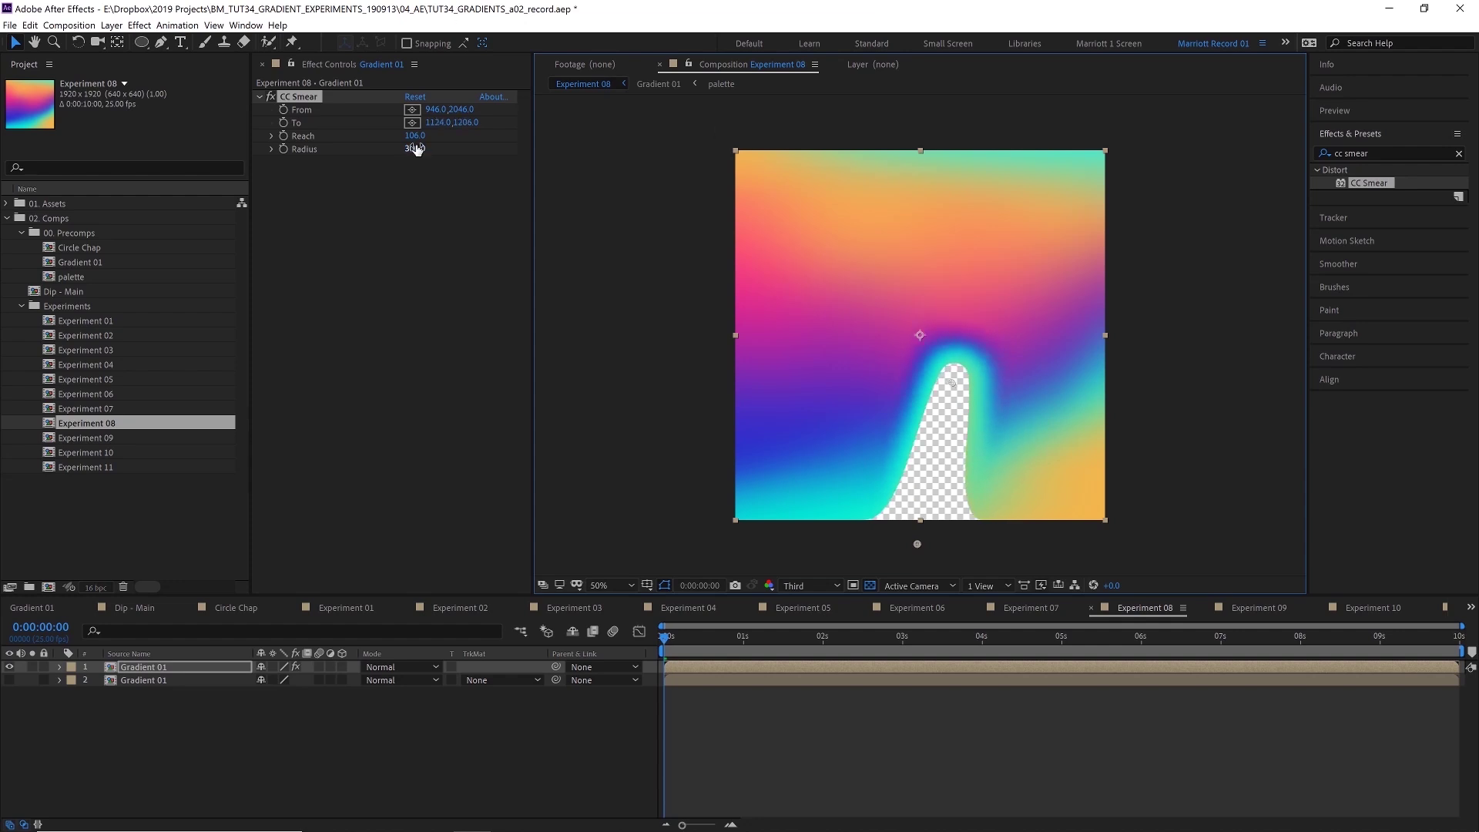
left_click_drag(414, 151, 800, 129)
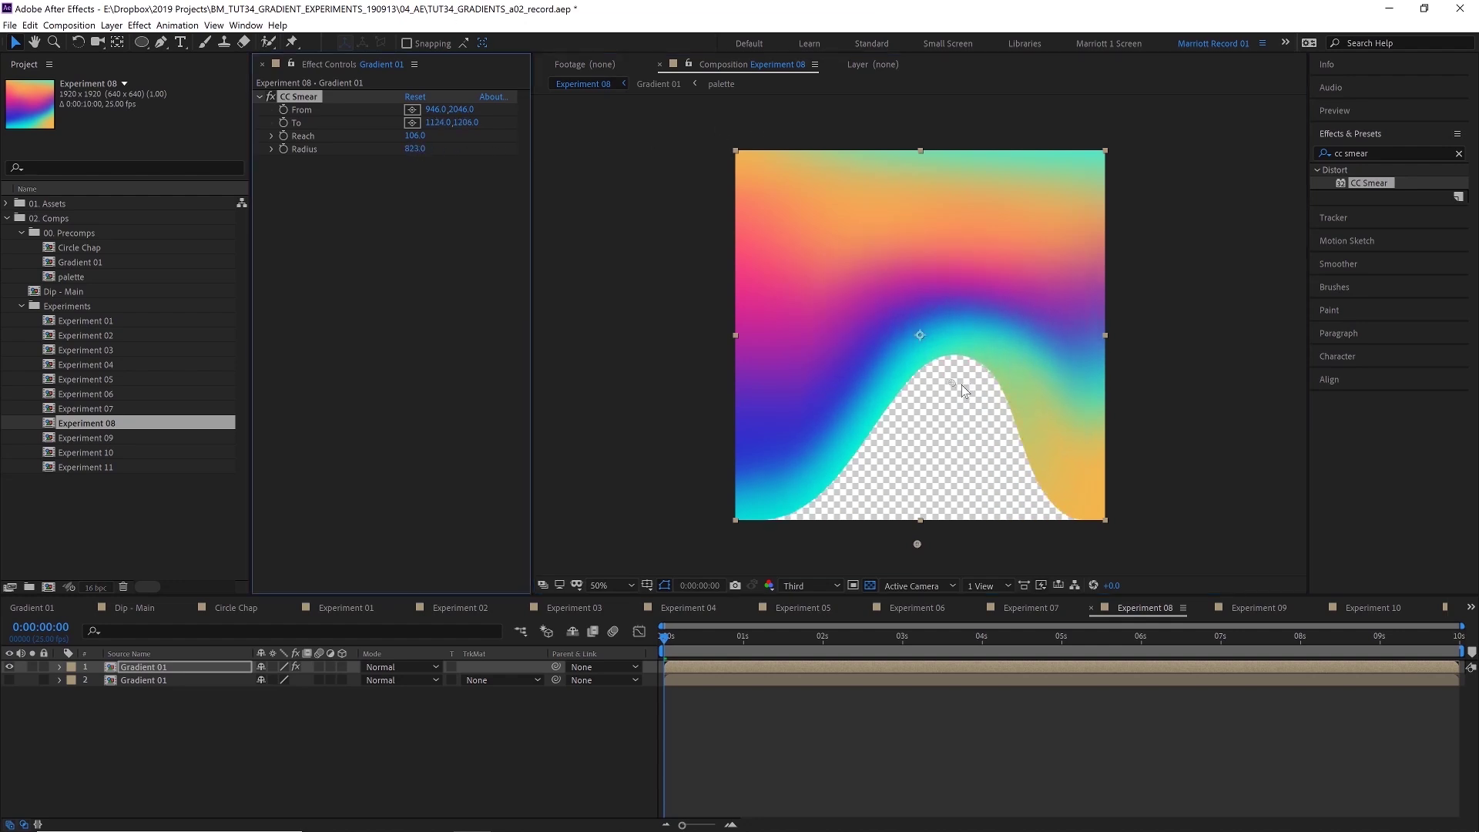
mouse_move(959, 382)
left_mouse_down()
mouse_move(944, 385)
mouse_move(869, 257)
mouse_move(1047, 274)
mouse_move(876, 460)
left_mouse_up()
mouse_move(828, 537)
left_mouse_down()
mouse_move(770, 431)
mouse_move(1150, 248)
mouse_move(824, 427)
mouse_move(834, 347)
mouse_move(1025, 401)
mouse_move(909, 185)
mouse_move(853, 464)
mouse_move(874, 418)
left_mouse_up()
Step: Duplicate the CC Smear effect with the copy's From point at 694, -72 and To point at 1532, 740, and preview the waves
left_click(307, 99)
key("ctrl+d")
mouse_move(916, 544)
left_mouse_down()
mouse_move(1067, 361)
mouse_move(1060, 304)
mouse_move(972, 152)
left_mouse_up()
mouse_move(972, 153)
left_mouse_down()
mouse_move(953, 112)
mouse_move(869, 137)
left_mouse_up()
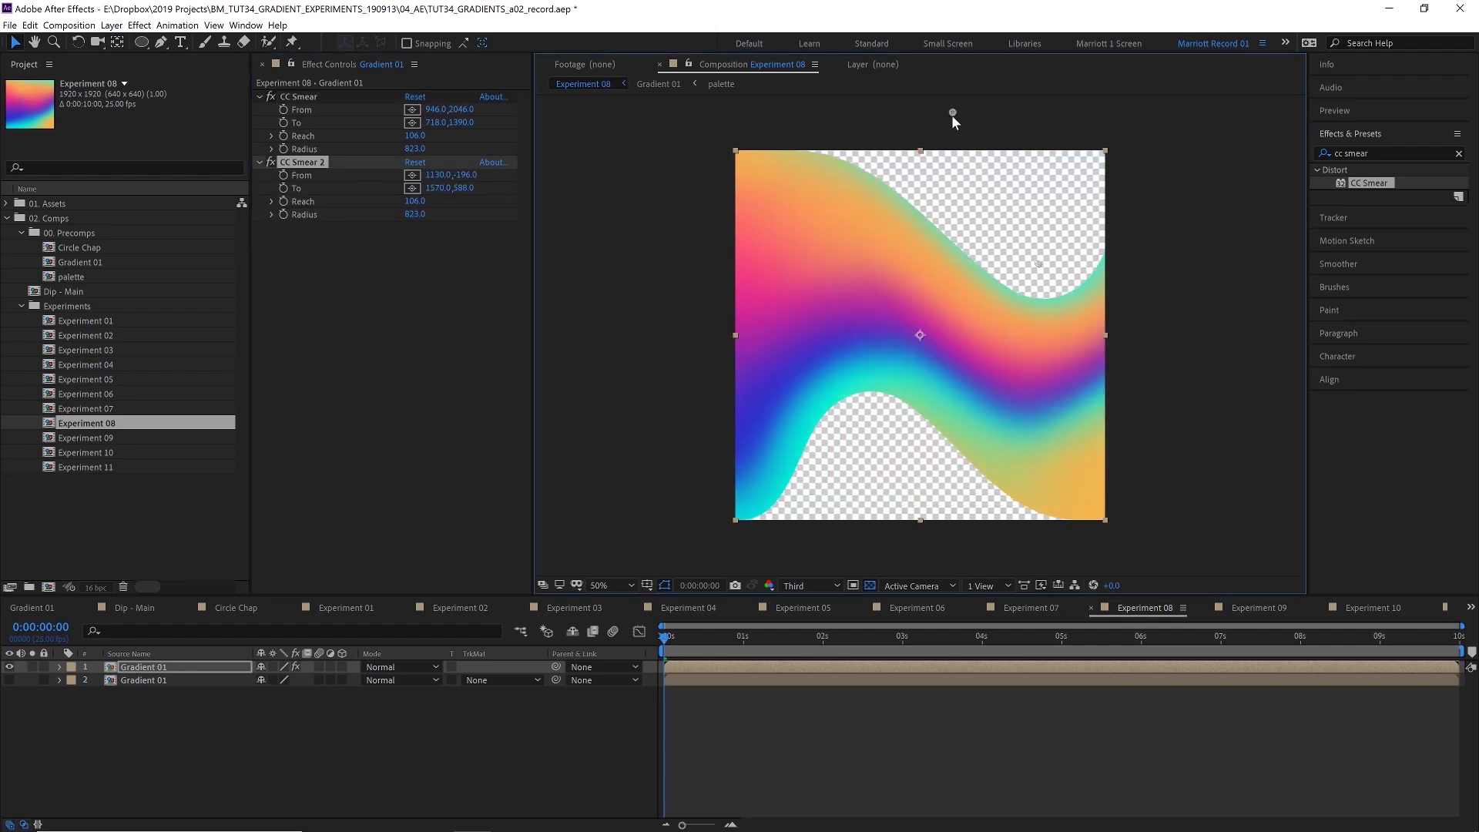
left_click_drag(1037, 266, 1030, 293)
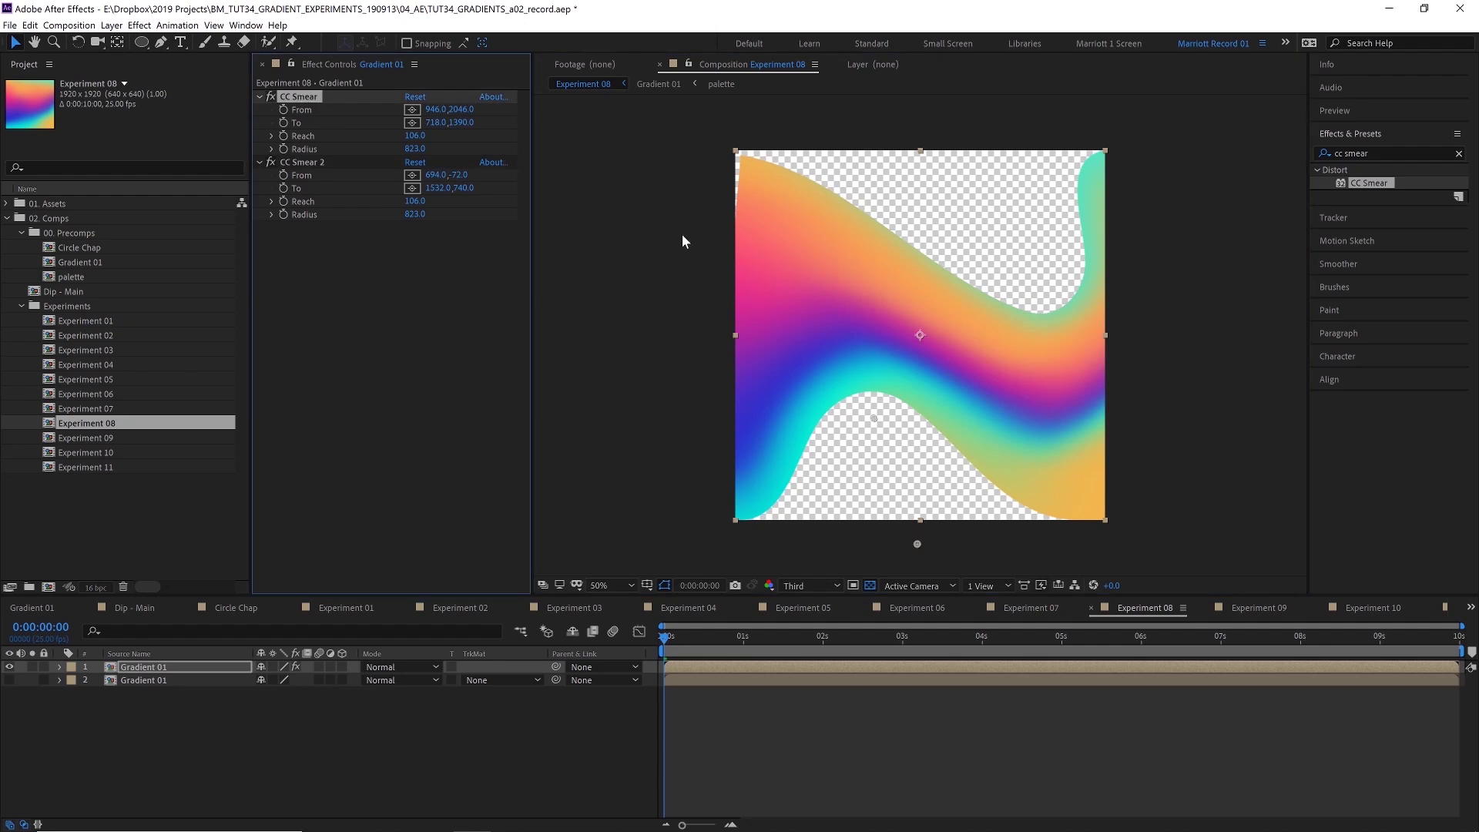
mouse_move(872, 419)
left_mouse_down()
mouse_move(940, 344)
mouse_move(858, 446)
mouse_move(1066, 290)
mouse_move(979, 239)
mouse_move(806, 229)
mouse_move(1112, 200)
mouse_move(837, 385)
left_mouse_up()
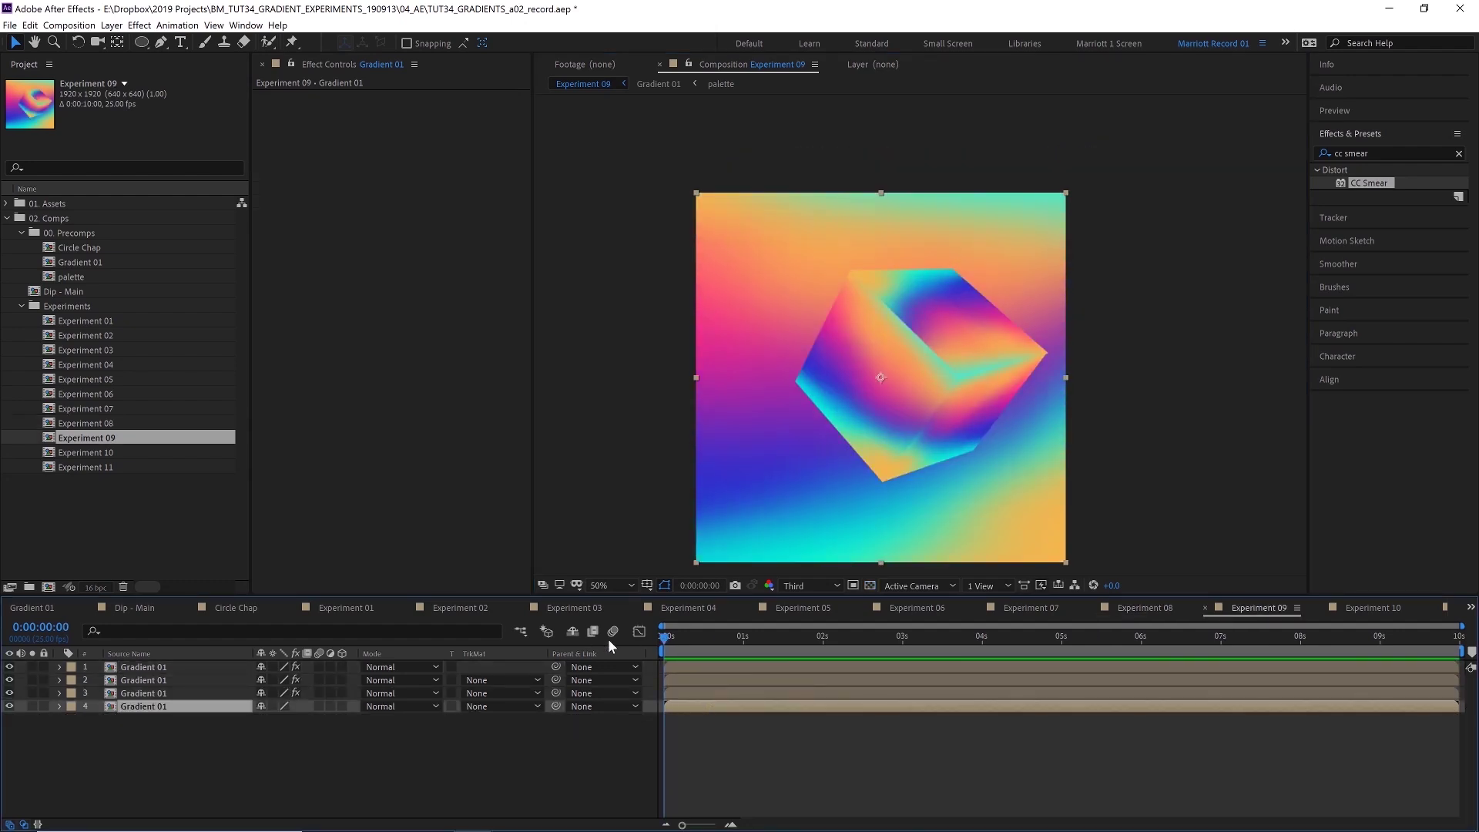
key("space")
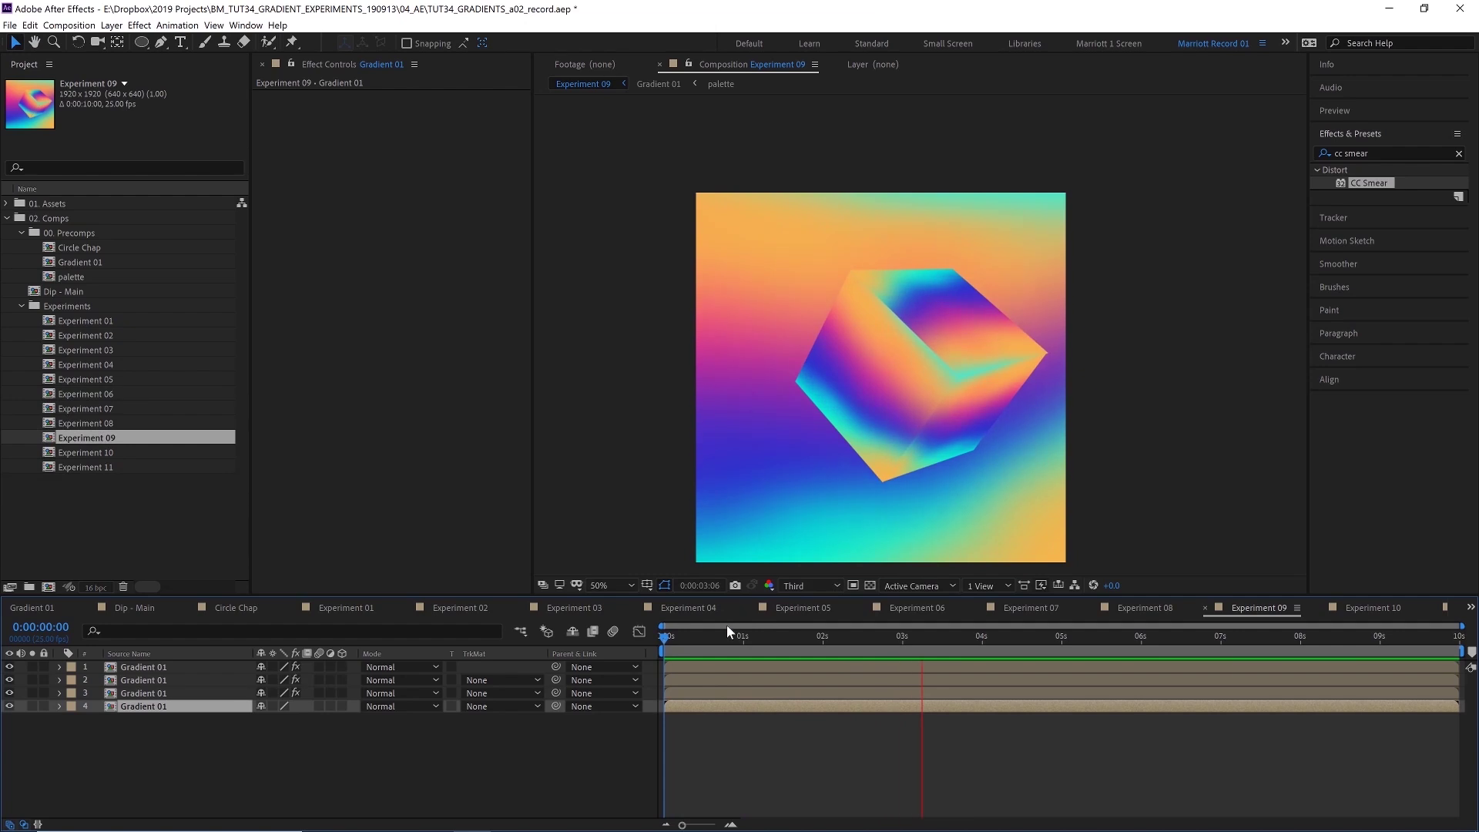
Step: Hide the three upper gradient layers forming the cube in Experiment 09 and duplicate the background gradient layer
left_click(86, 694)
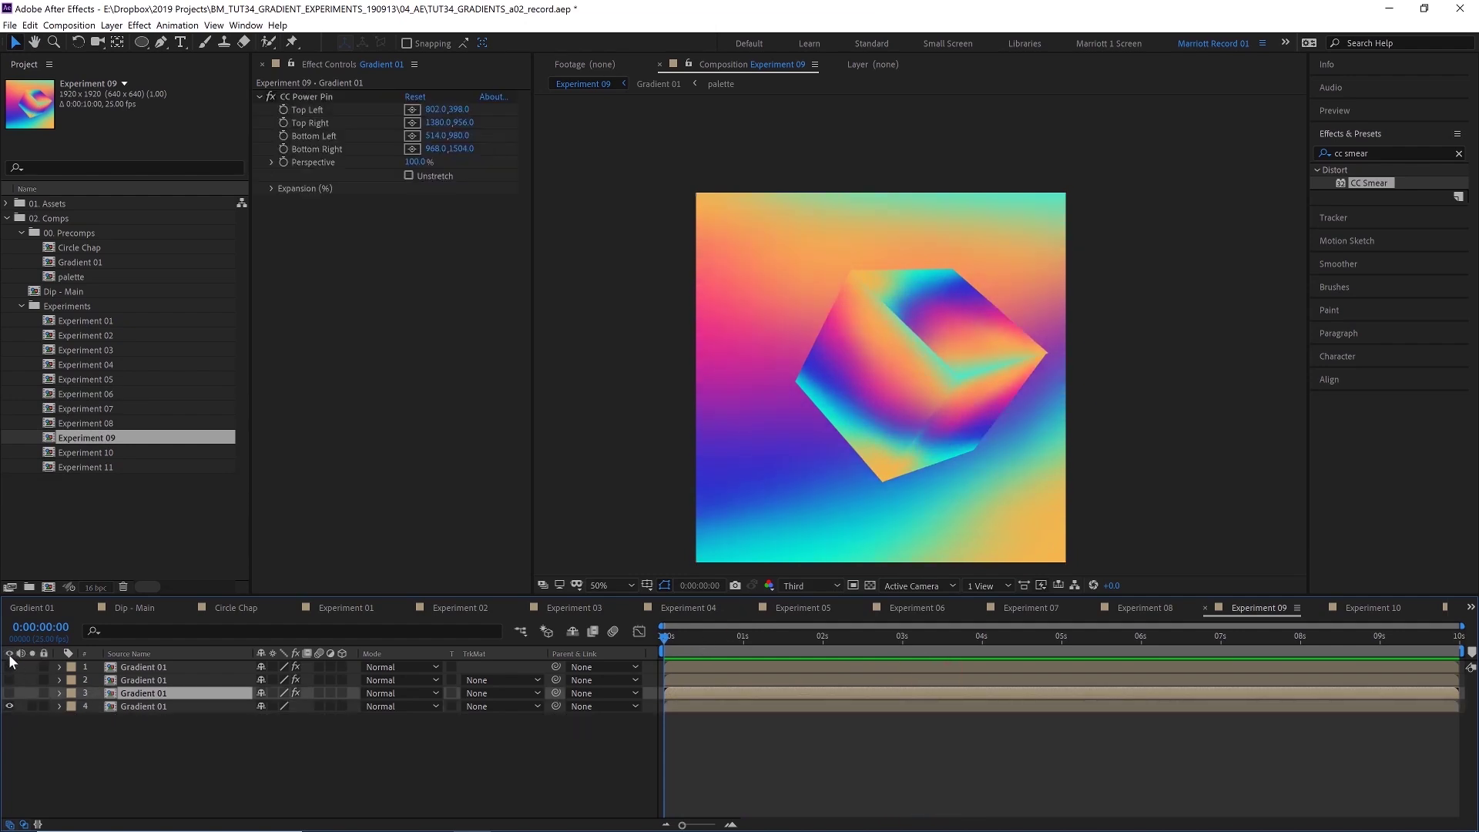
left_click_drag(9, 693, 10, 666)
left_click(146, 708)
left_click(755, 740)
left_click(737, 707)
key("ctrl+d")
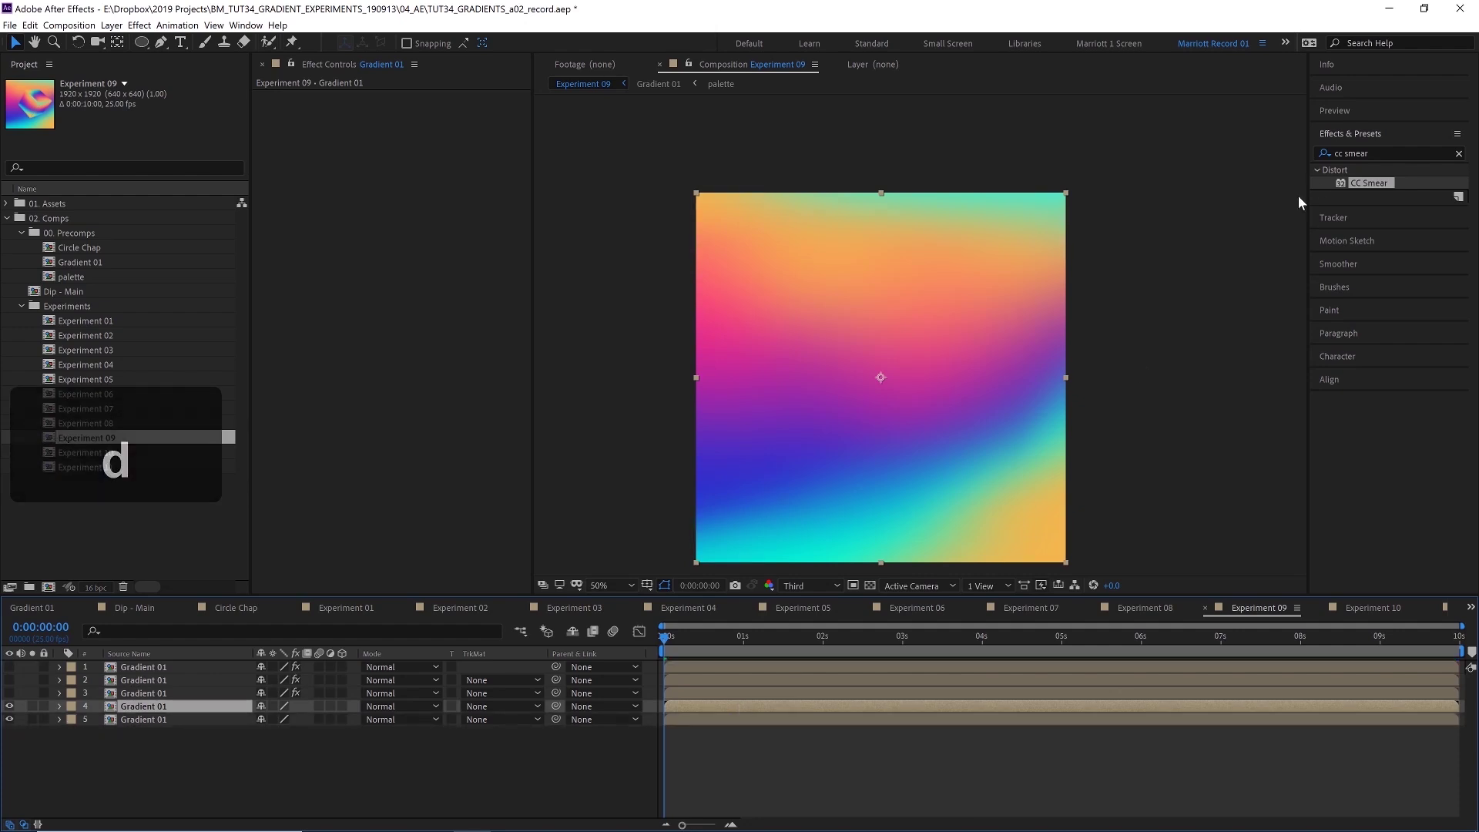
Step: Find the CC Power Pin effect and apply it to the duplicated gradient layer
left_click_drag(1391, 154, 1167, 183)
key("BackSpace")
type("power")
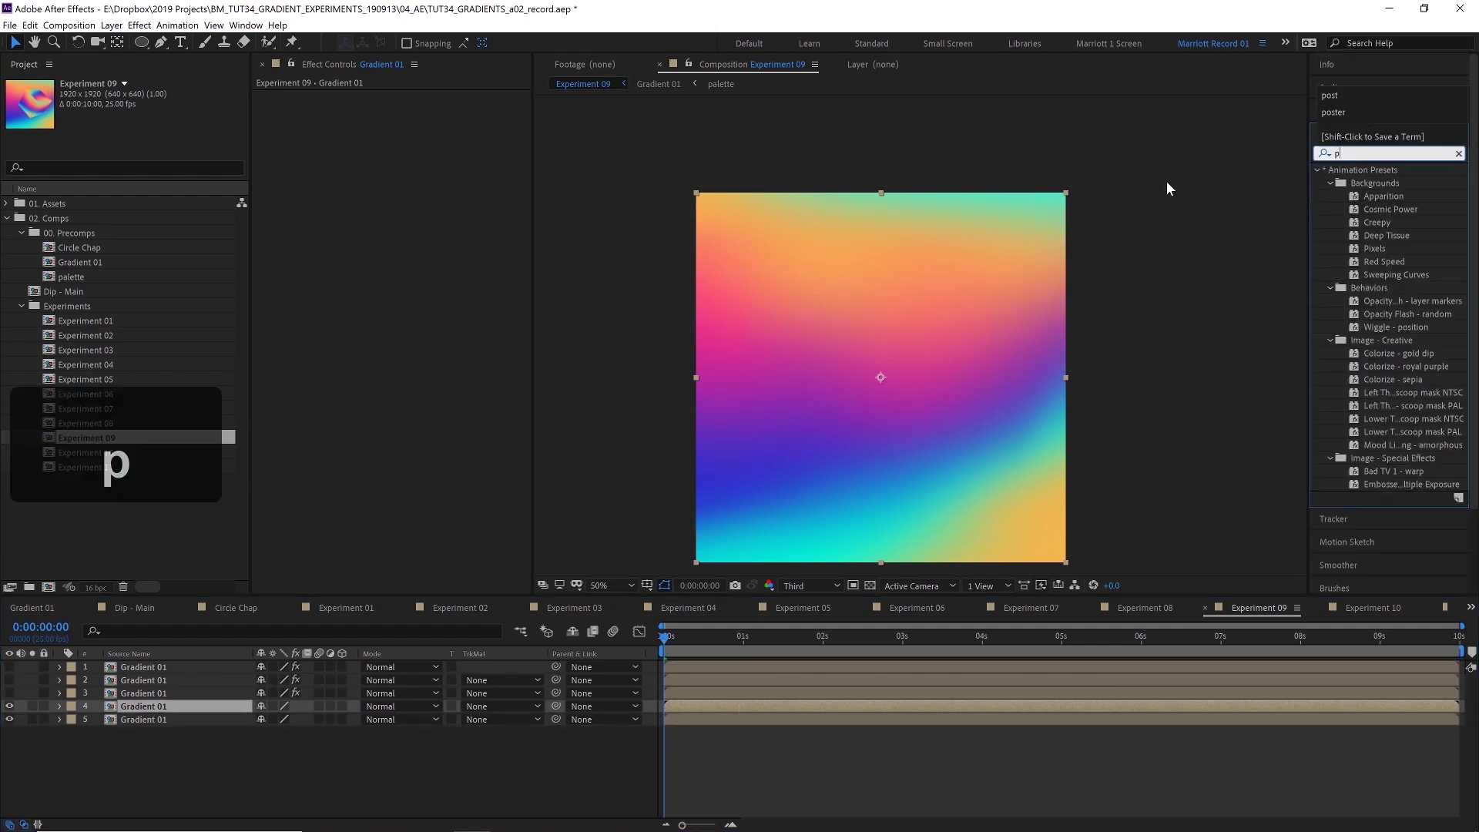
double_click(1379, 261)
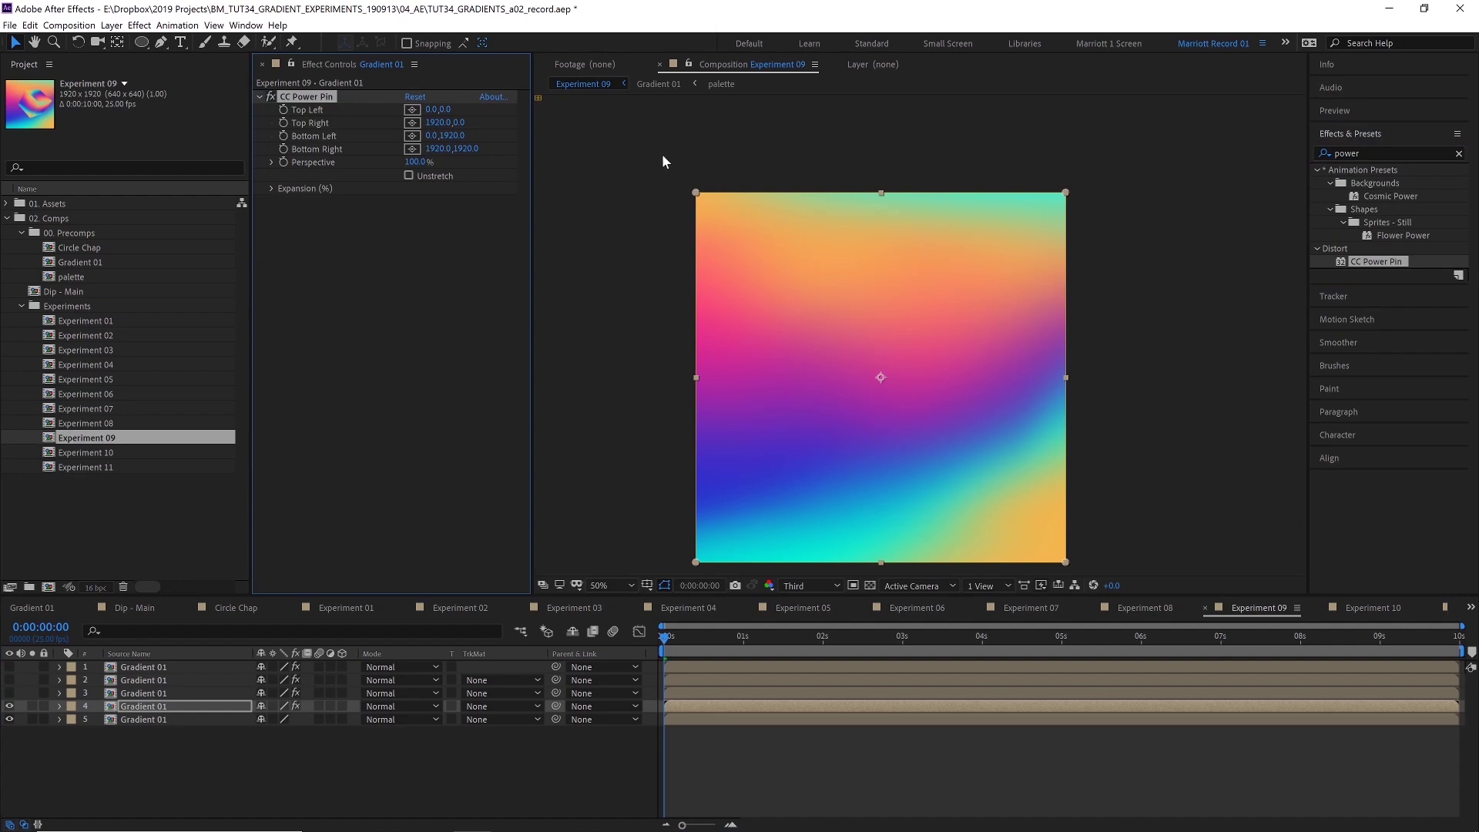
Step: Shape the pinned layer into a small face with corners at about 910, 566; 1628, 796; 650, 1330; and 1320, 1342
left_click_drag(697, 195, 854, 270)
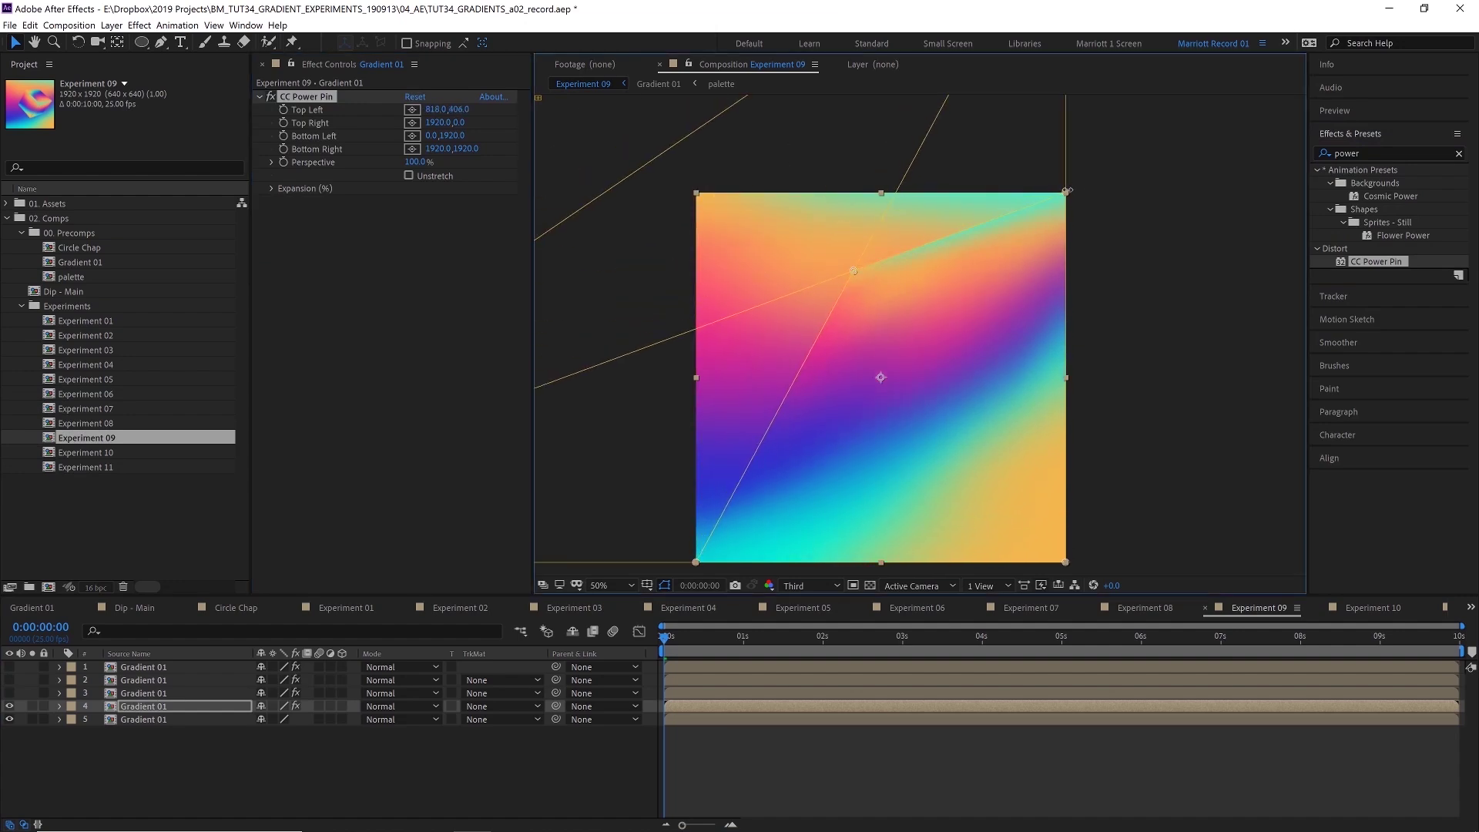
left_click_drag(1066, 194, 1021, 327)
left_click_drag(1055, 558, 948, 448)
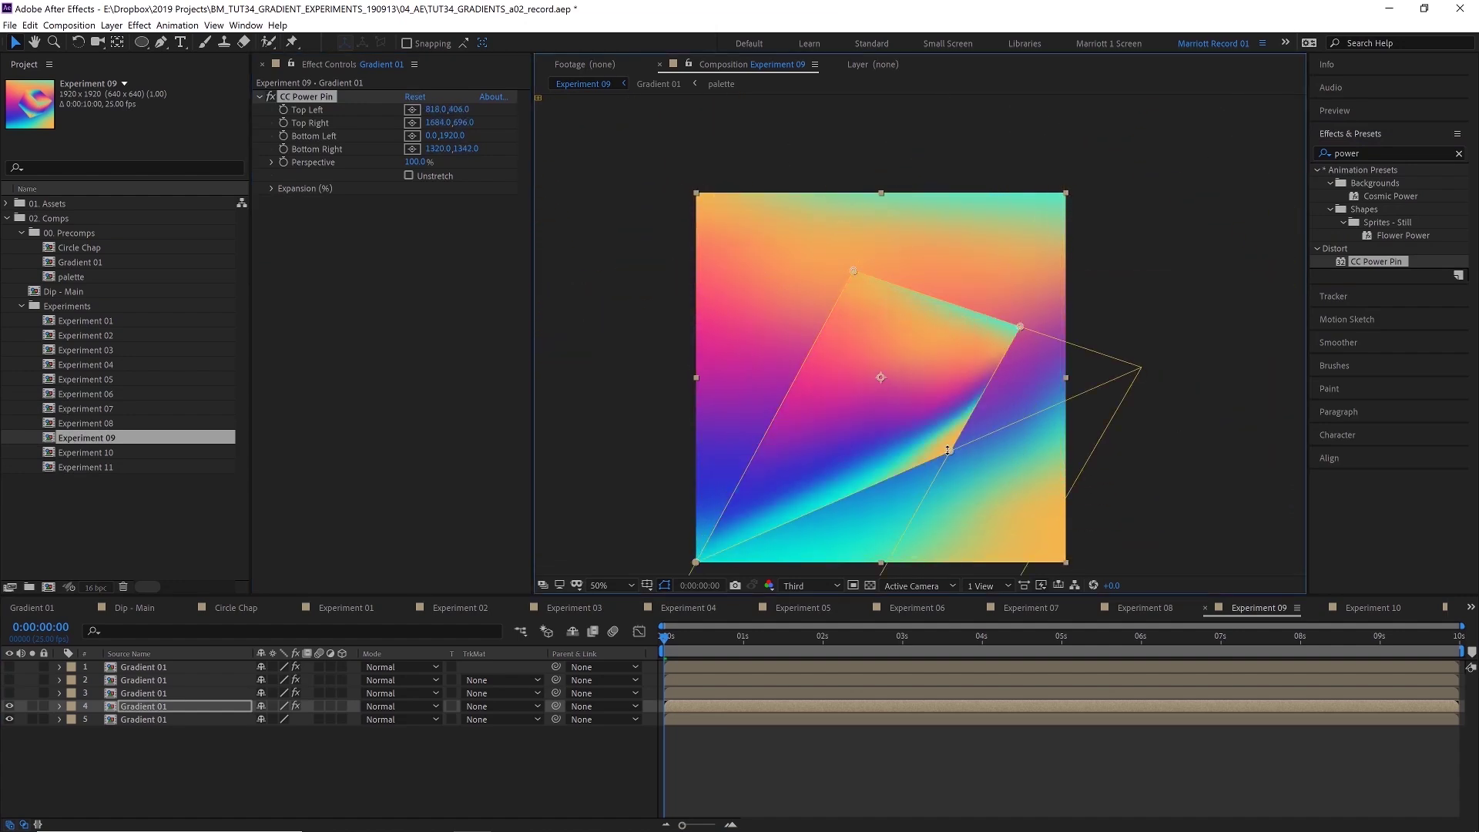
left_click_drag(694, 562, 821, 448)
left_click_drag(852, 270, 872, 308)
left_click_drag(1020, 324, 1008, 344)
Step: Duplicate the pinned layer and move the copy's pins to form an adjoining left face, then align the two faces' upper corners
left_click(710, 706)
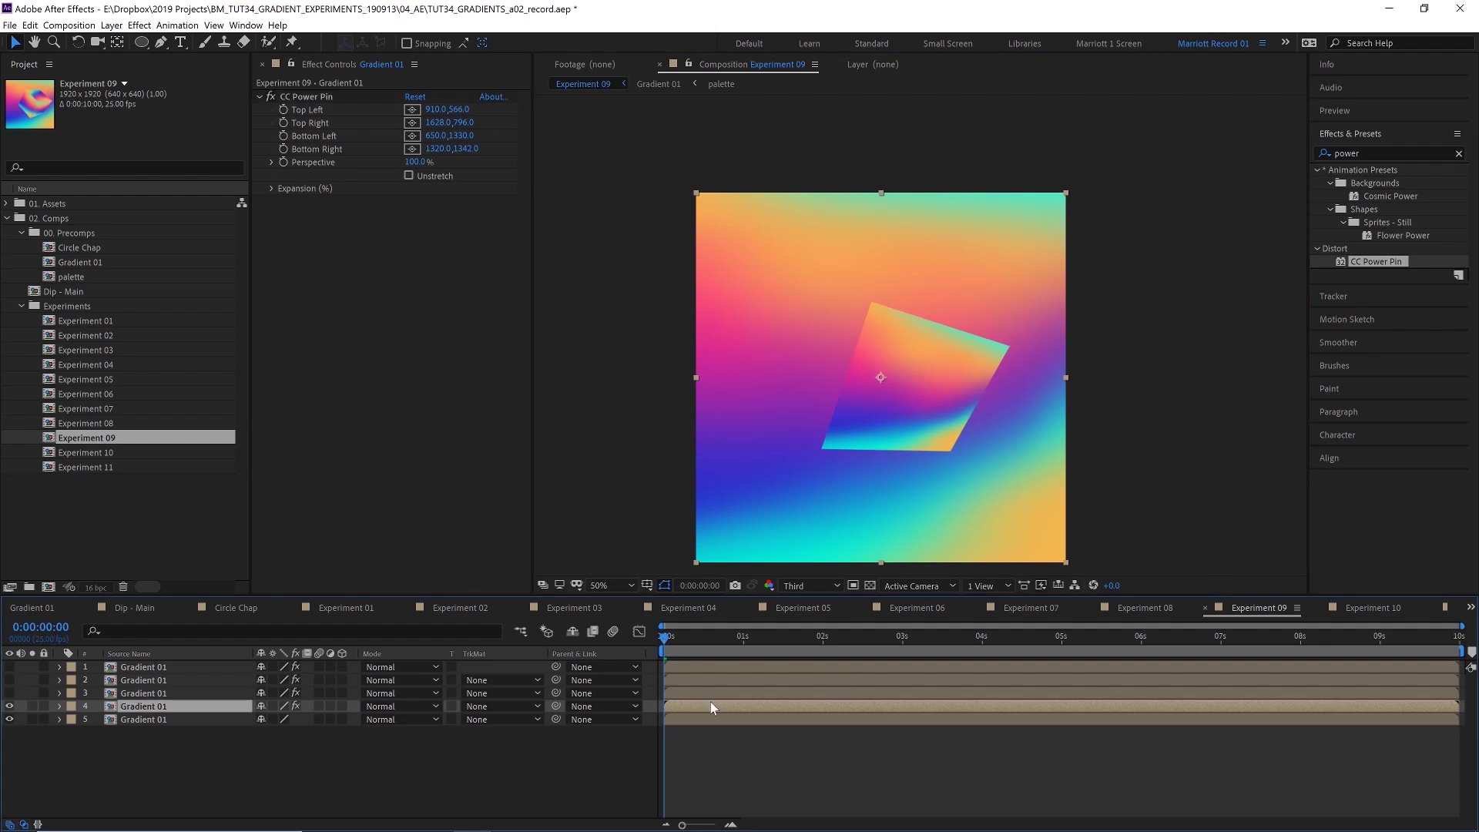
key("ctrl+d")
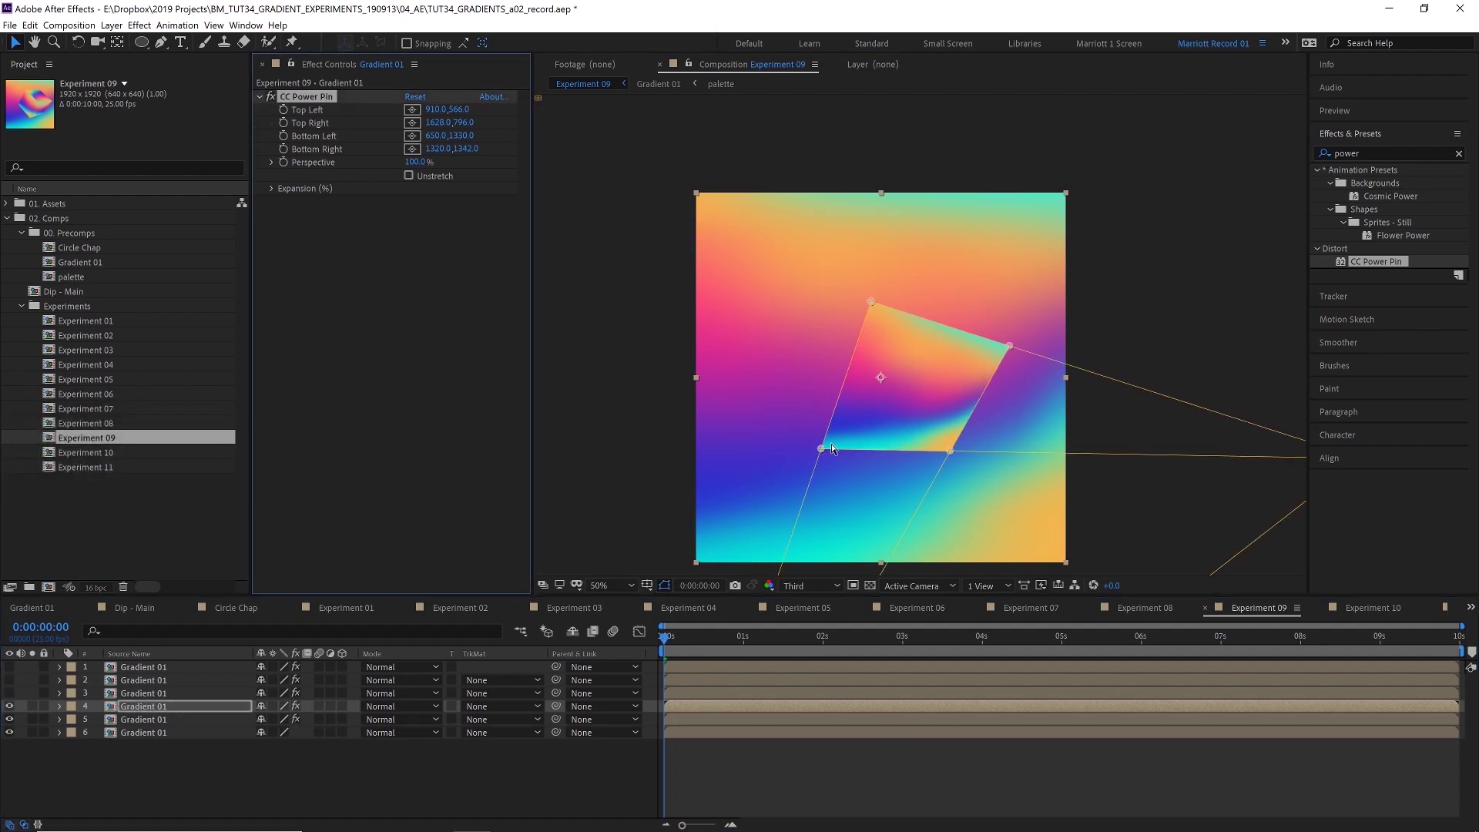
left_click_drag(952, 450, 728, 363)
left_click_drag(1010, 346, 758, 233)
left_click_drag(728, 364, 741, 365)
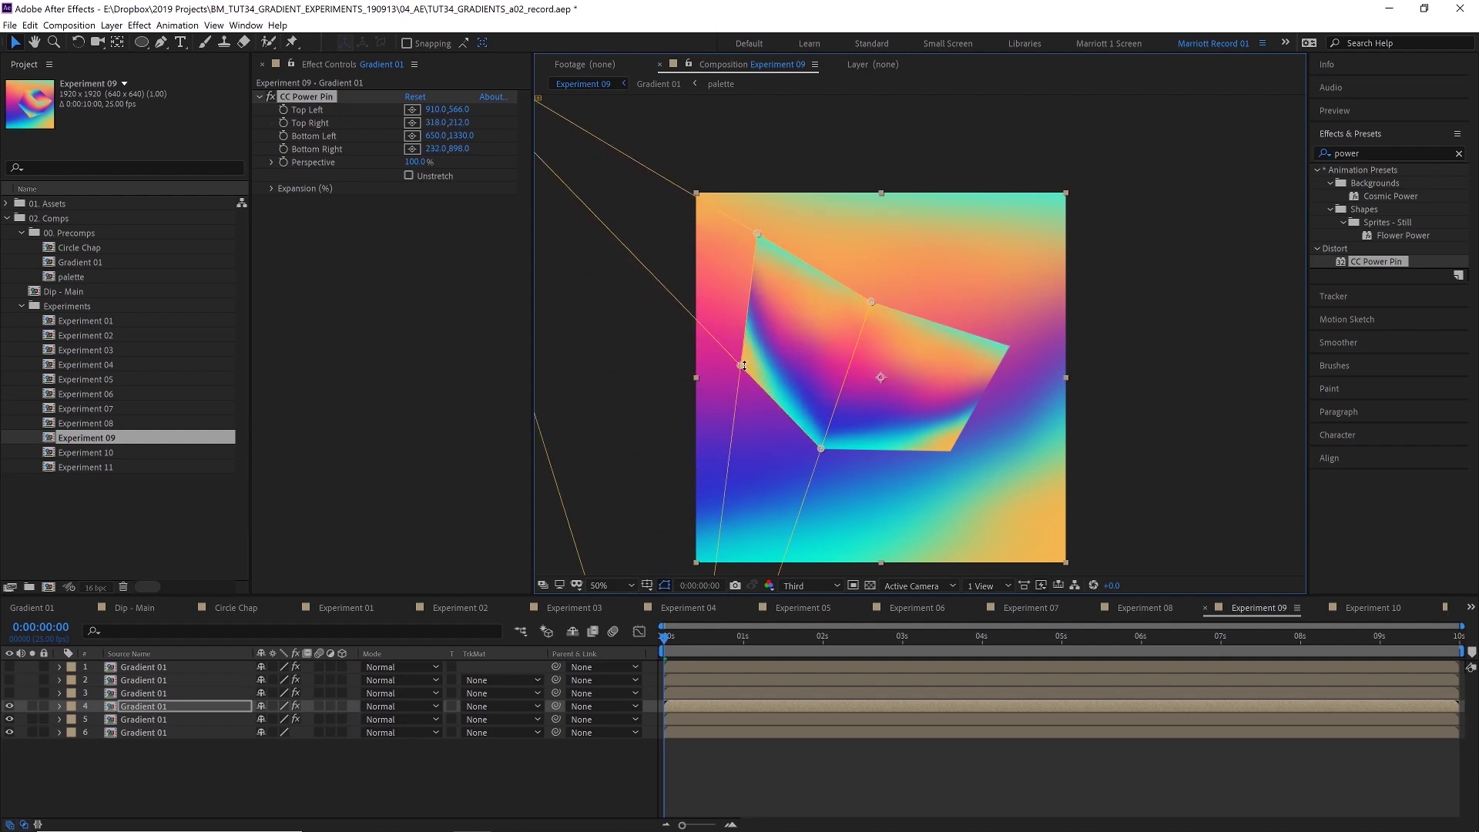
left_click_drag(757, 233, 783, 242)
left_click_drag(871, 301, 865, 326)
left_click(699, 719)
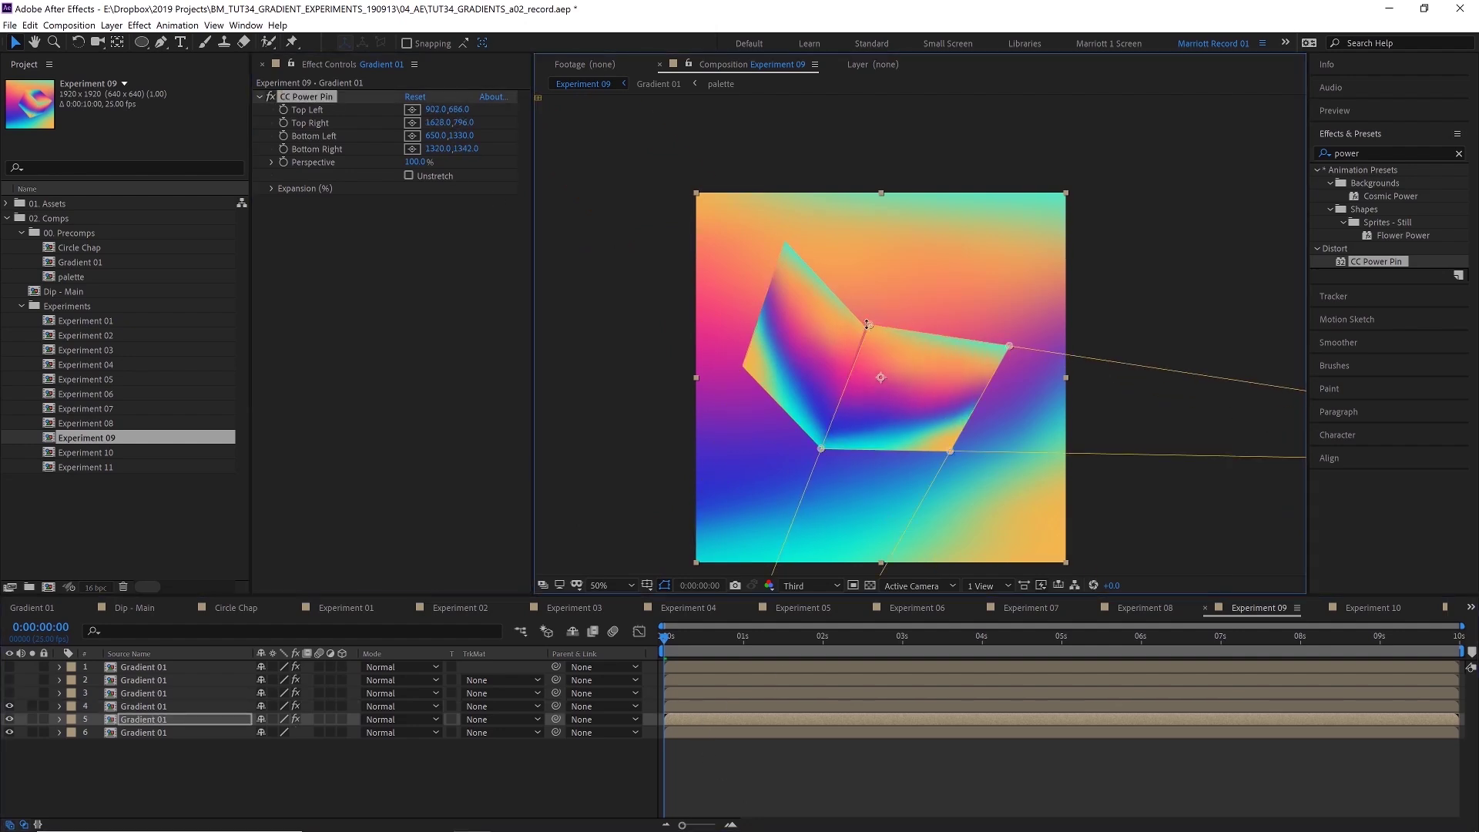
left_click_drag(1010, 345, 1004, 322)
Step: Create the top face from another copy, with Power Pin corners at 878, 696; 460, 248; 1608, 692; and 1042, 276, and preview the cube
left_click(756, 761)
left_click(710, 716)
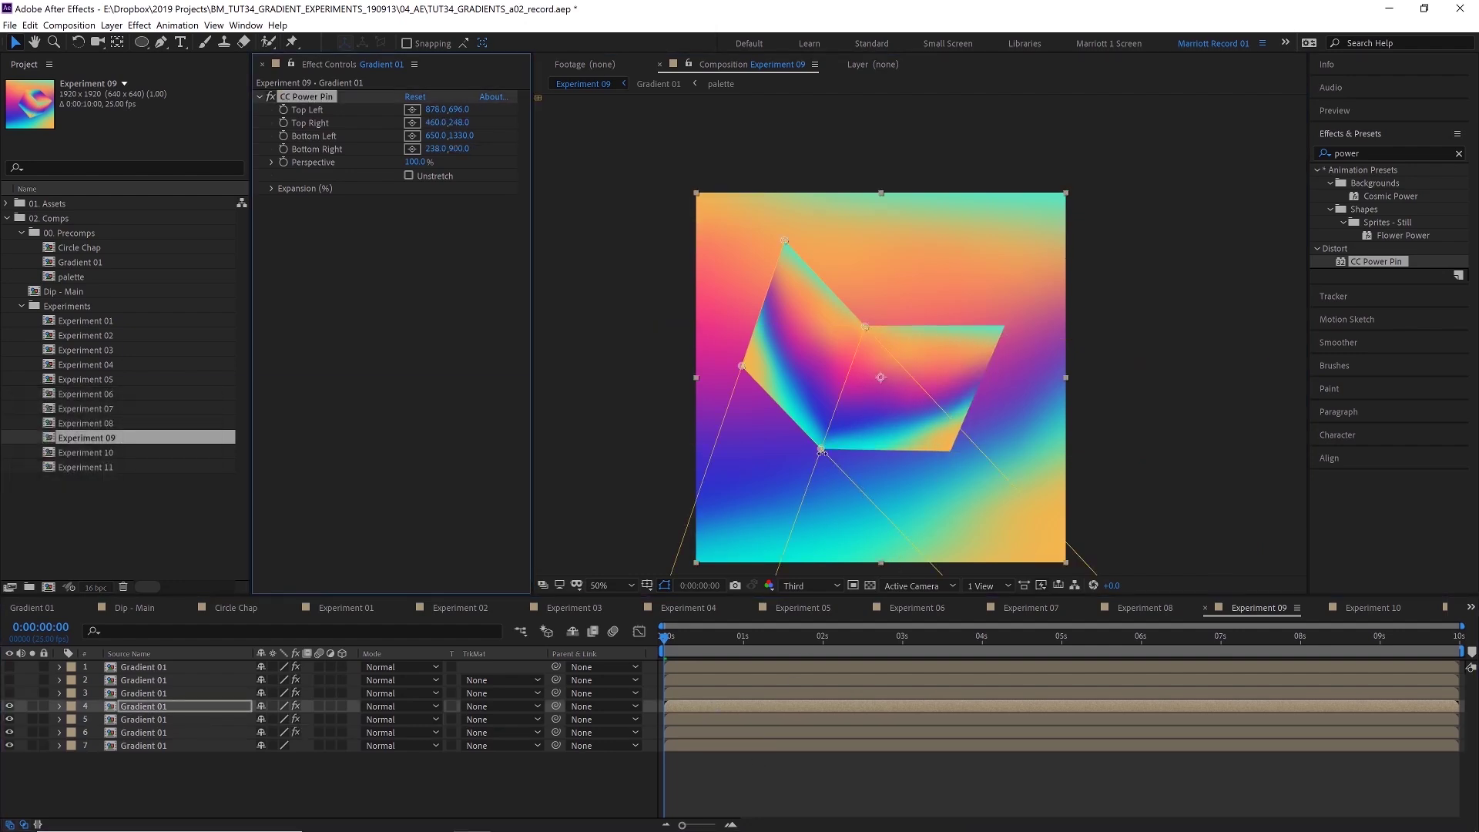
left_click_drag(821, 450, 1006, 325)
left_click_drag(742, 373, 867, 323)
key("space")
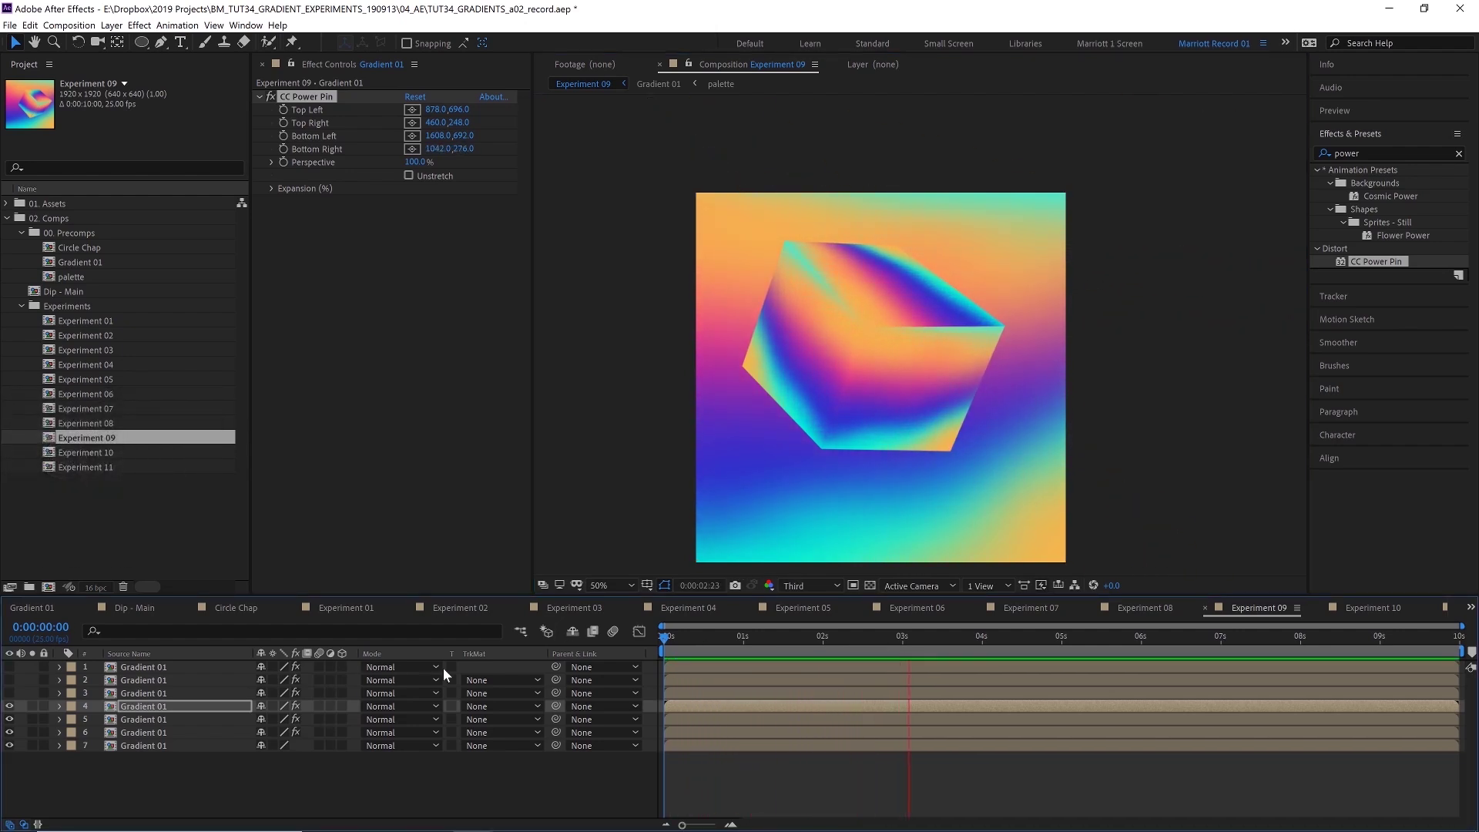
Step: Pull the top face's outer pin beyond the composition's upper right corner, and duplicate the right face layer to reshape the copy
left_click(705, 637)
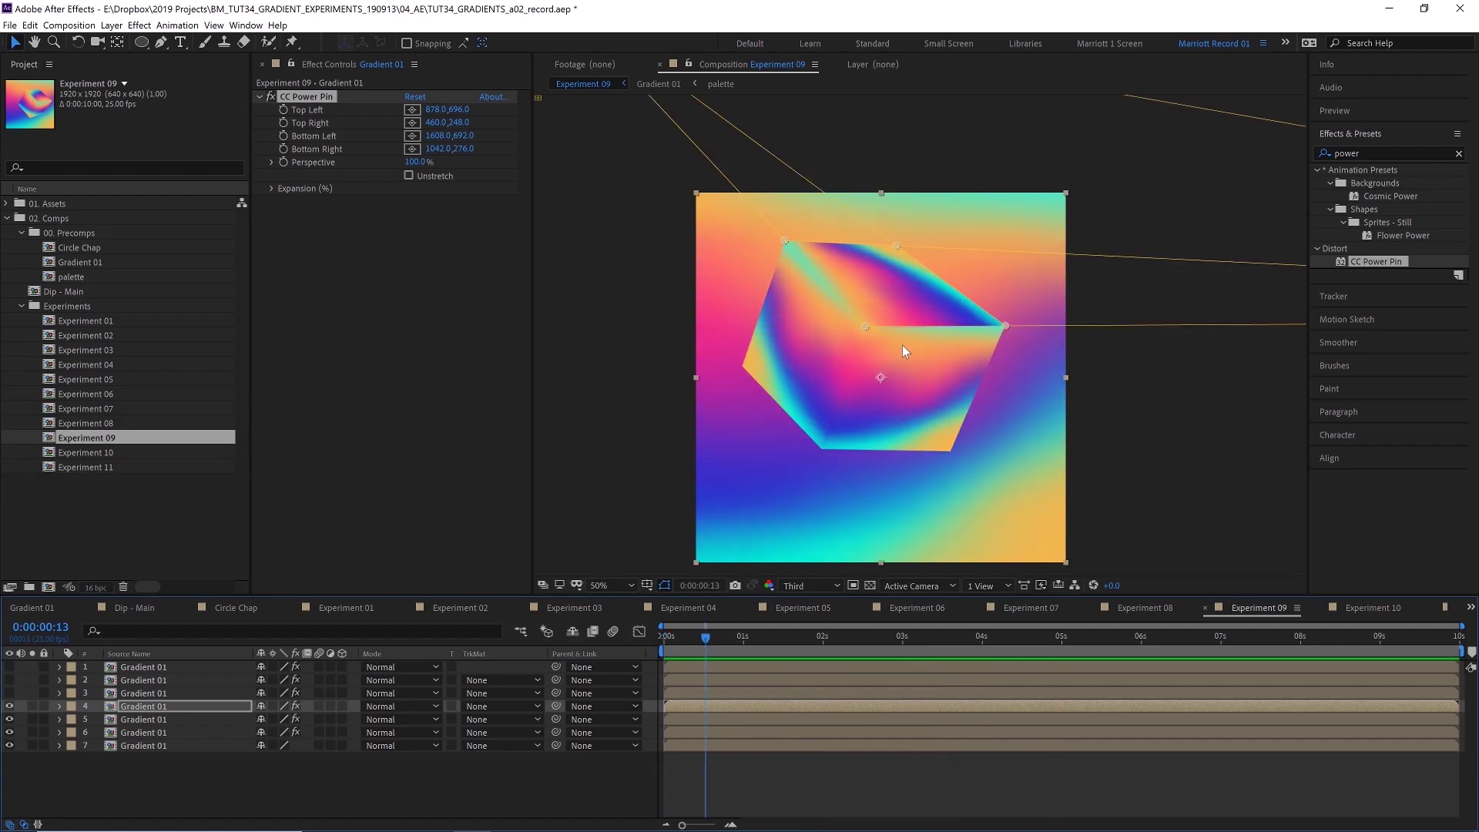
left_click_drag(899, 245, 1079, 173)
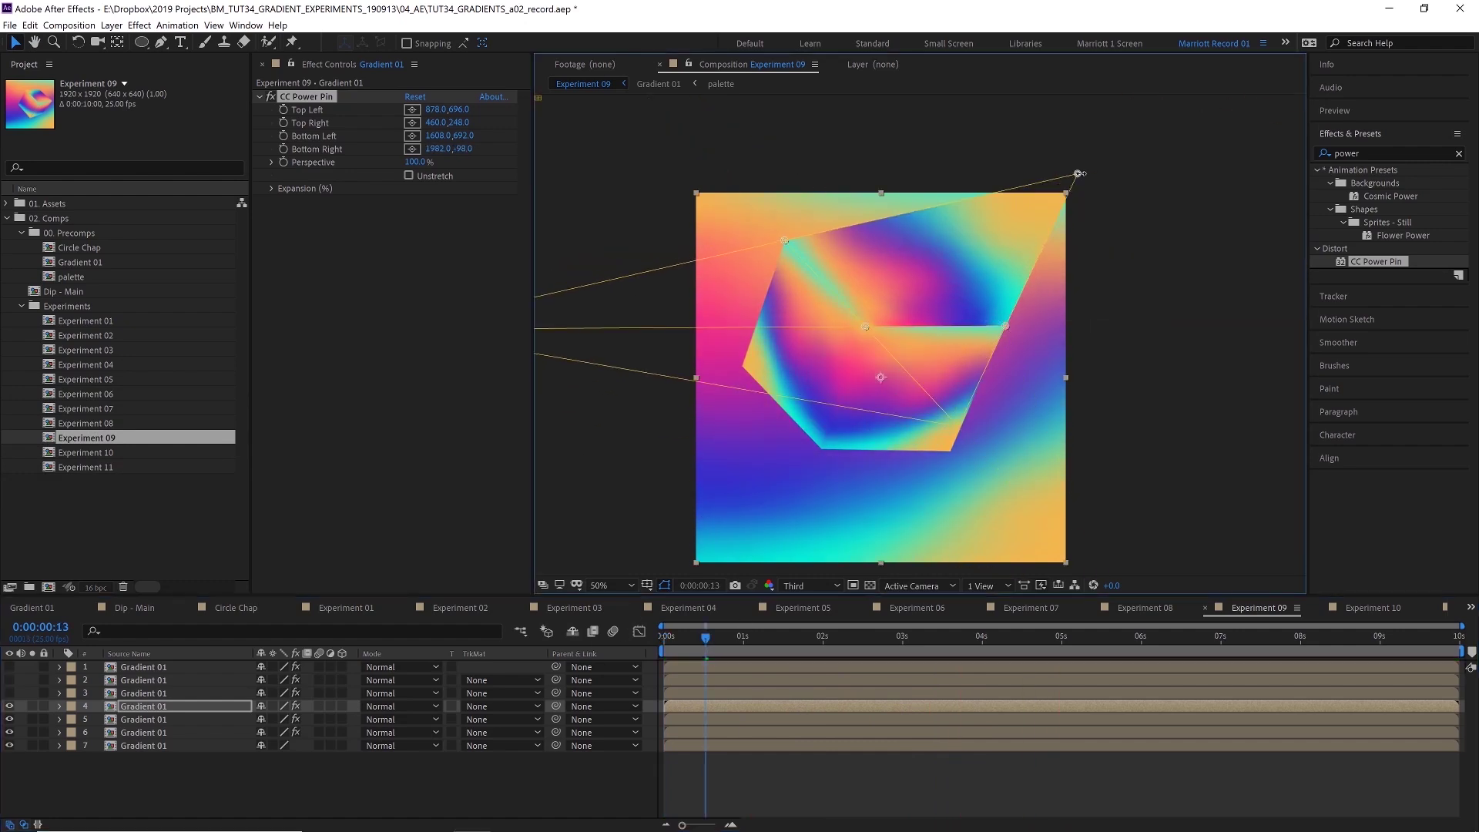
left_click(709, 732)
key("ctrl+d")
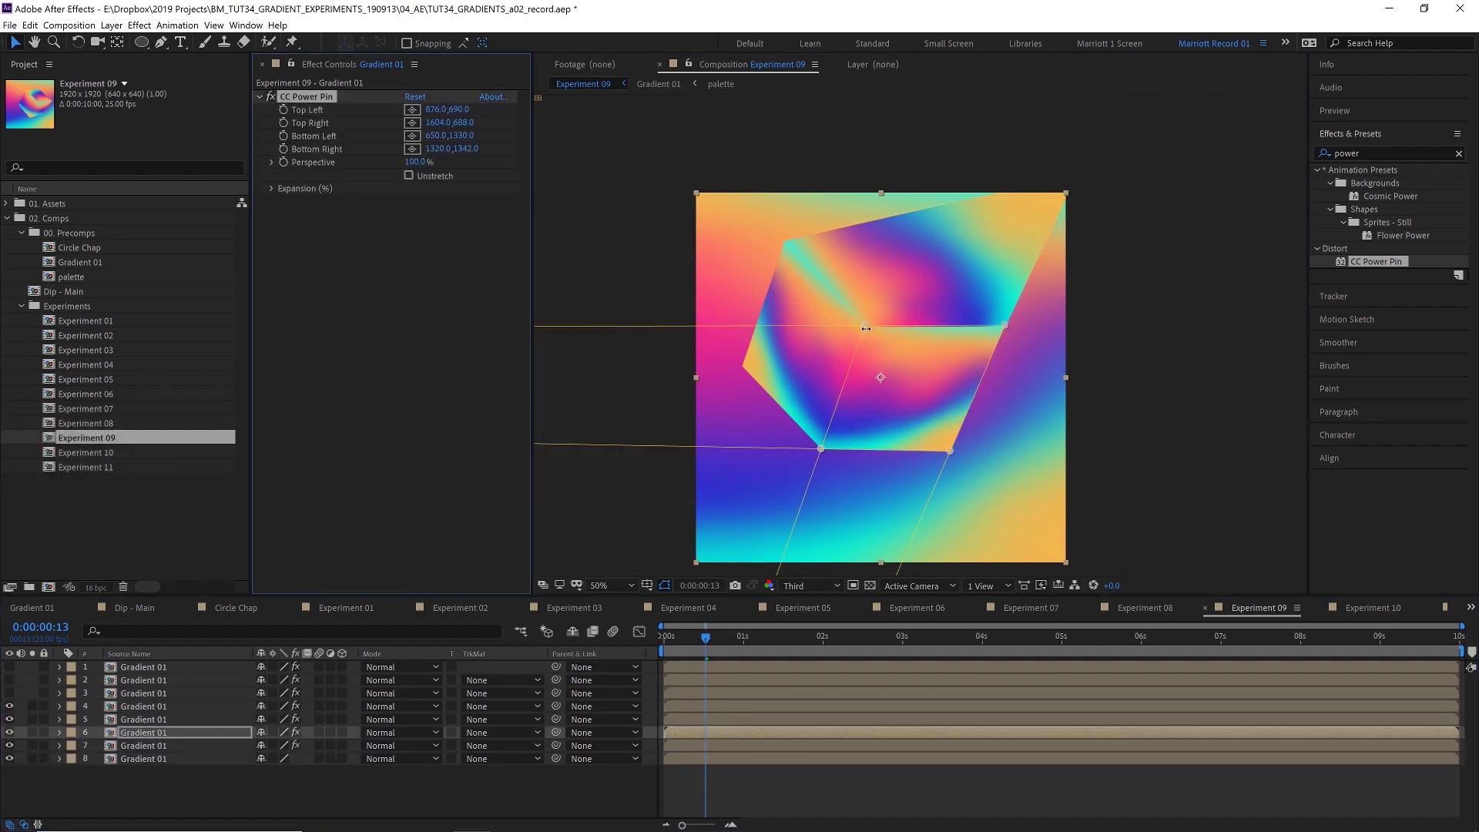
left_click_drag(867, 324, 1118, 608)
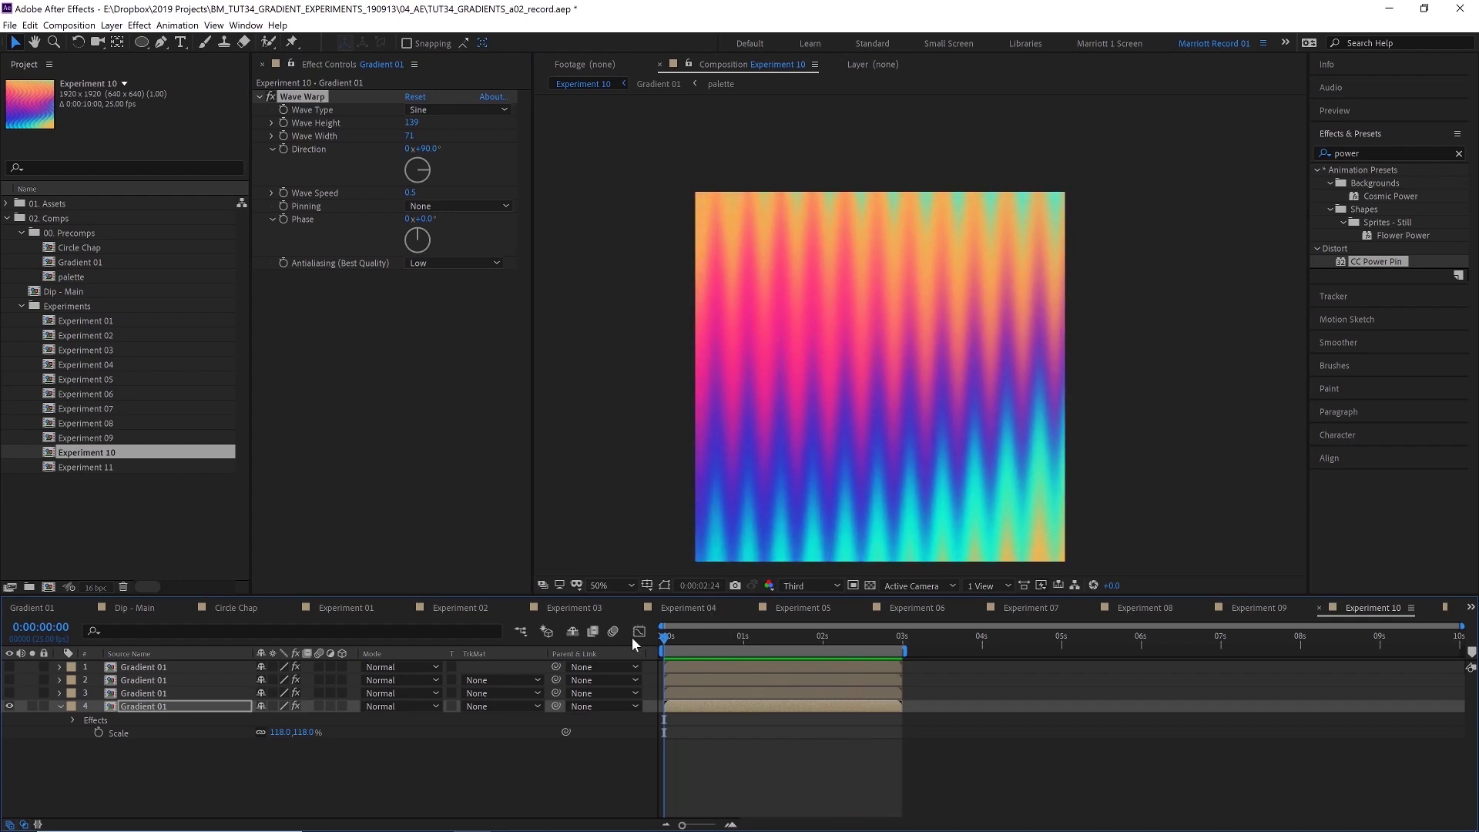
Step: Try a Wave Warp height of 113 on the lowest gradient layer in Experiment 10 and preview the sawtooth layer above it
key("space")
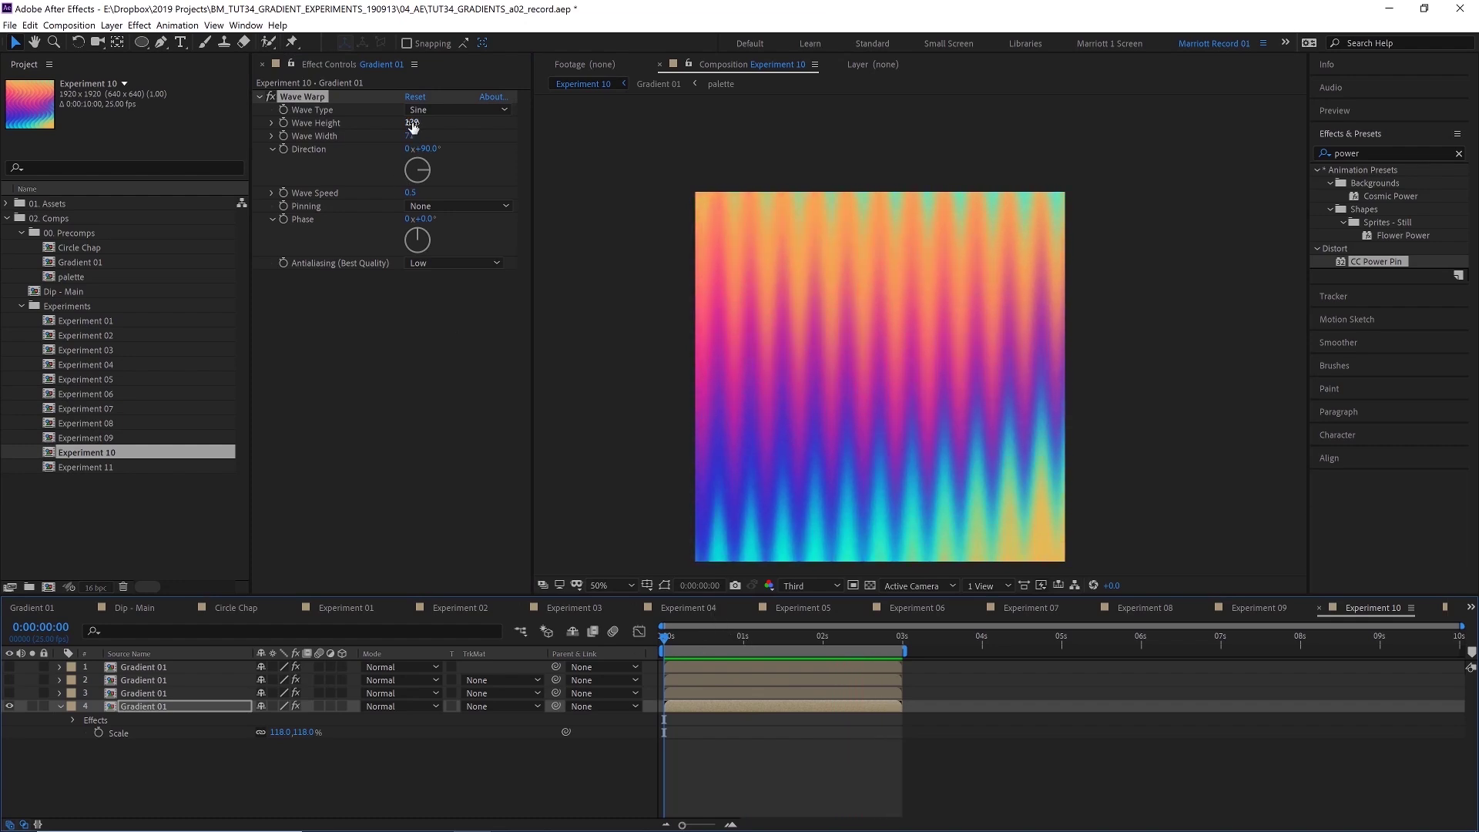
left_click_drag(412, 122, 457, 197)
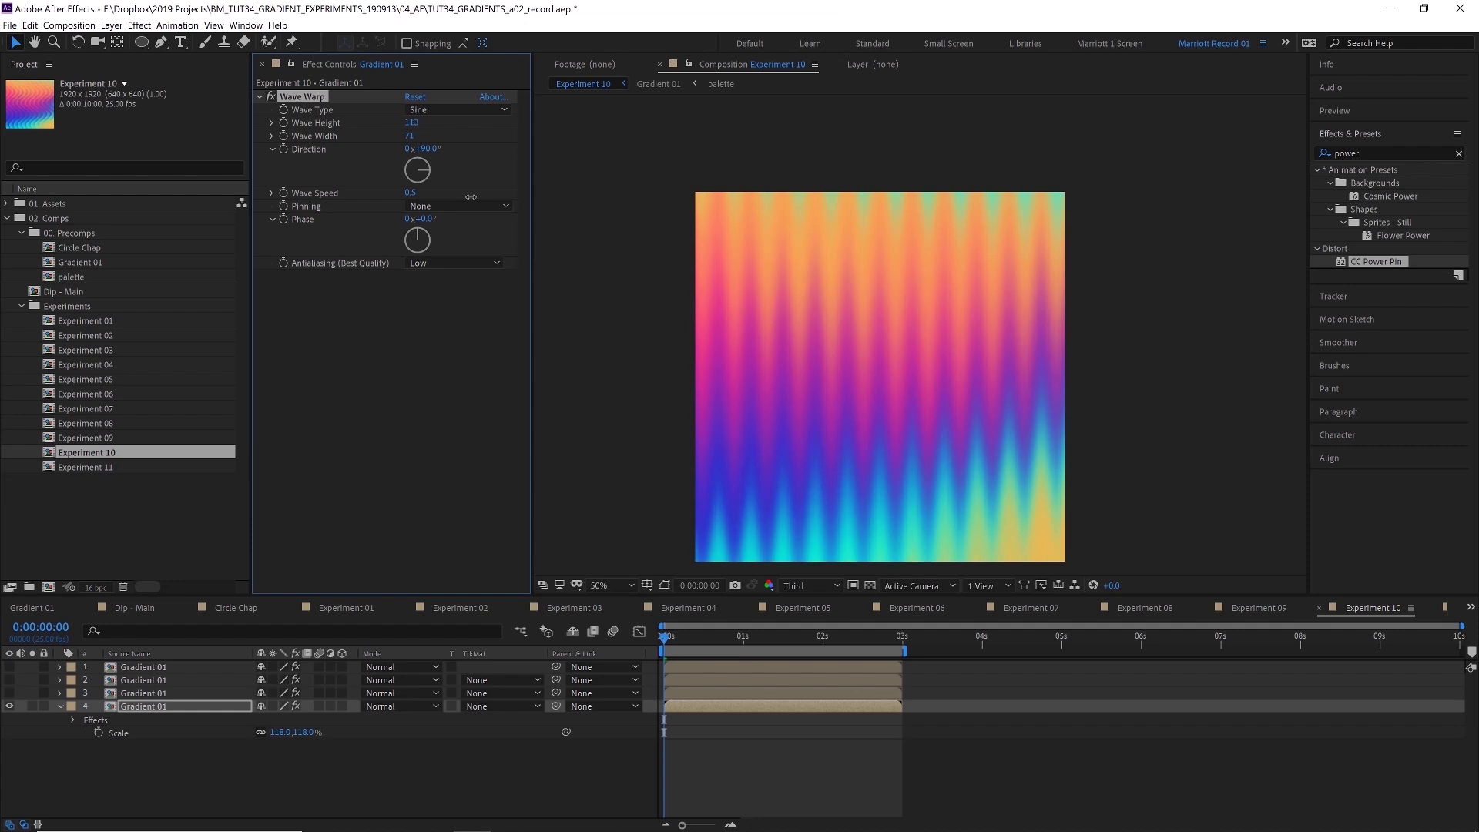
left_click_drag(437, 122, 988, 333)
key("space")
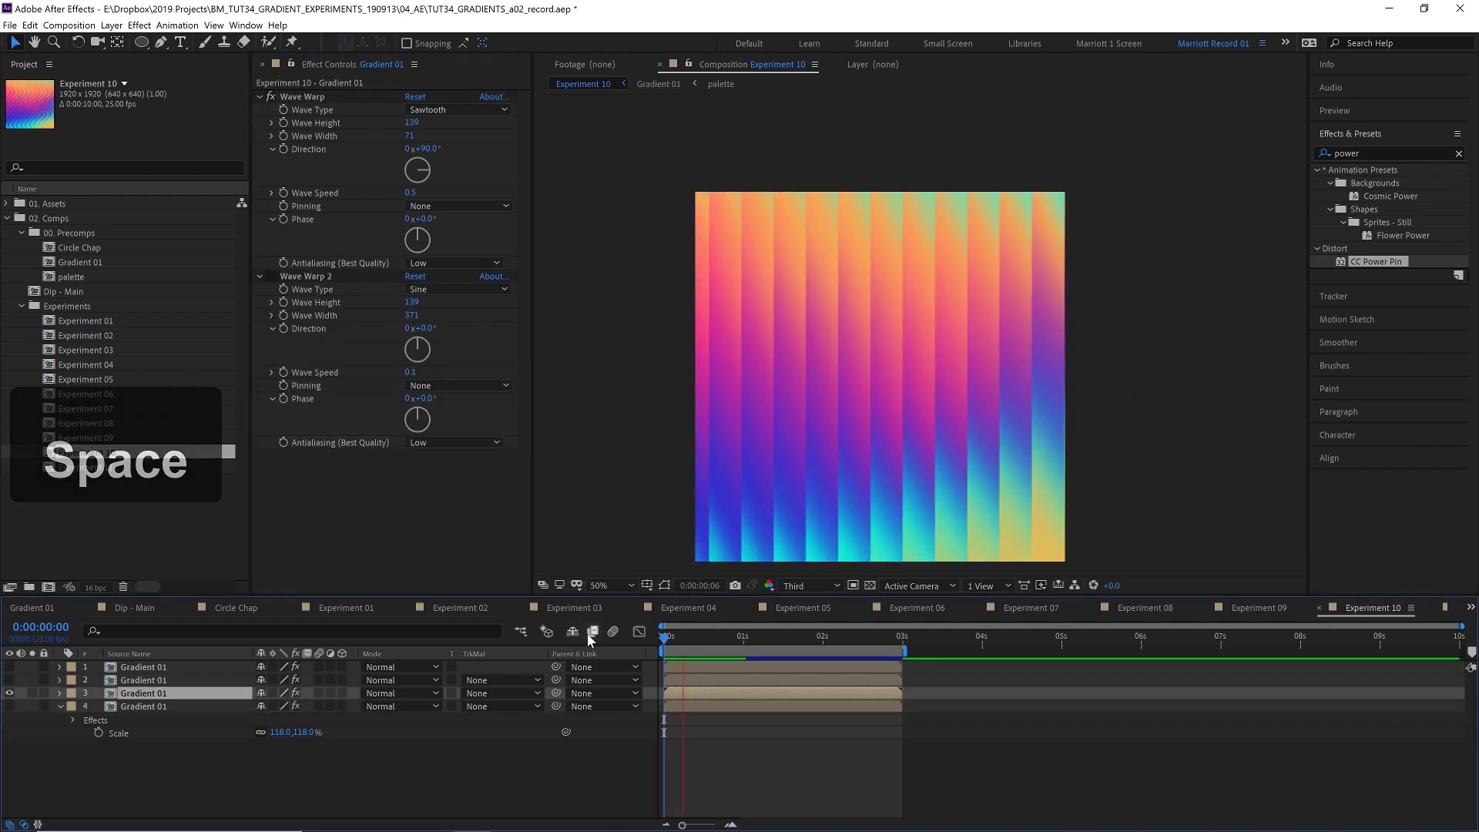
Step: Try the Sine wave type on the sawtooth layer's first Wave Warp and return it to Sawtooth during the preview
left_click(442, 109)
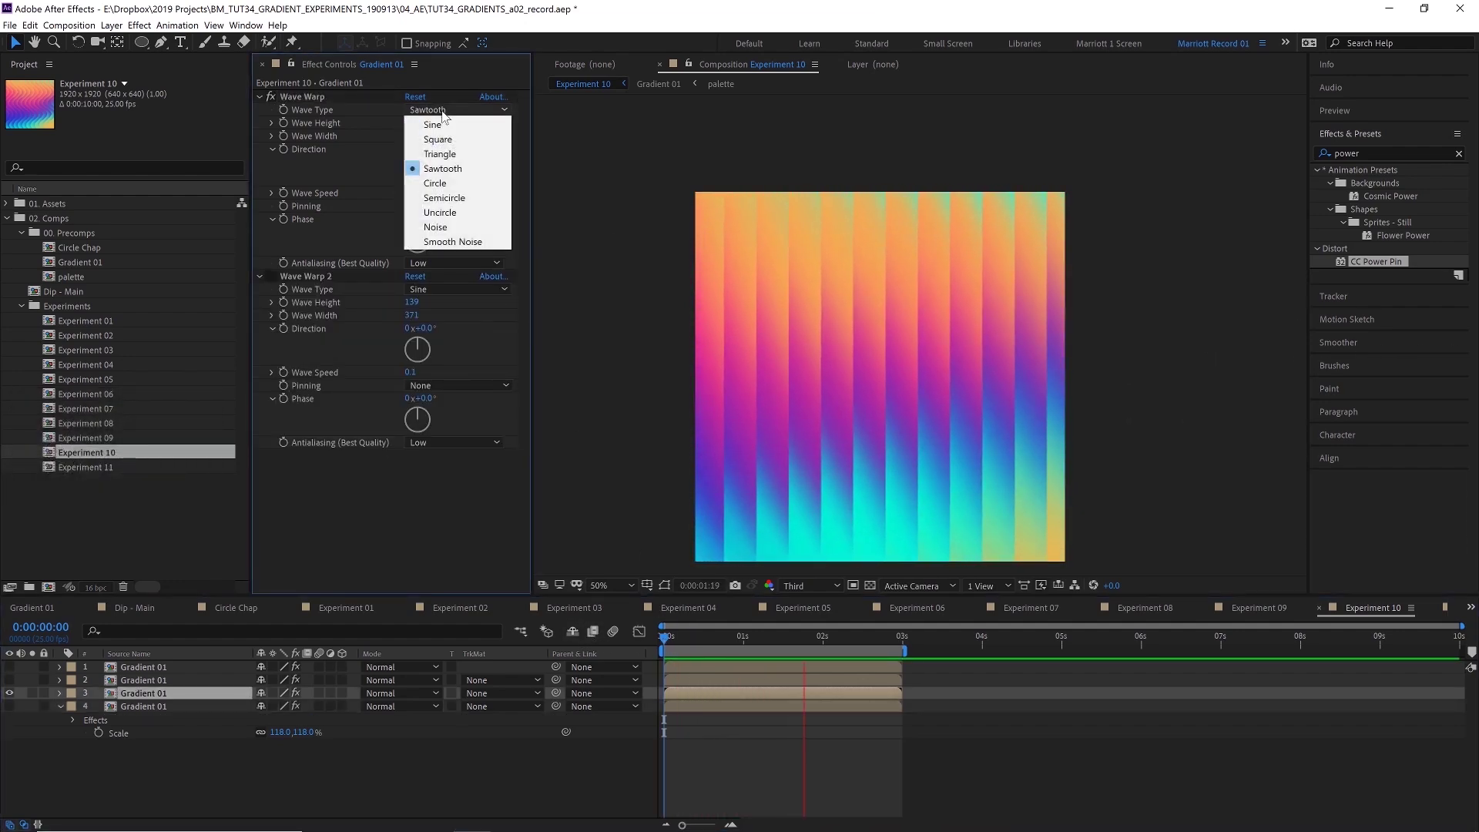
left_click(437, 124)
left_click(437, 110)
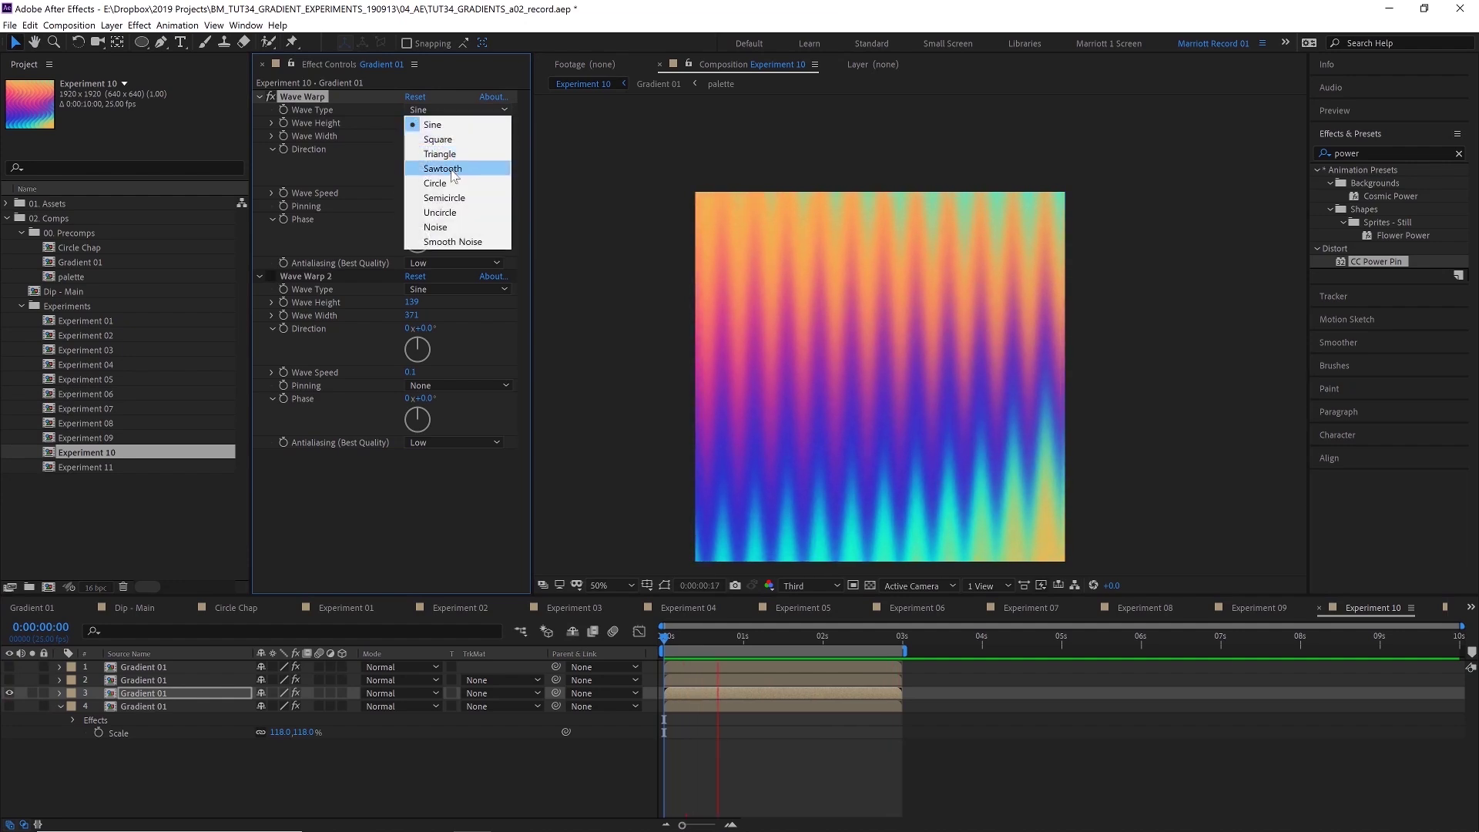
left_click(435, 163)
key("space")
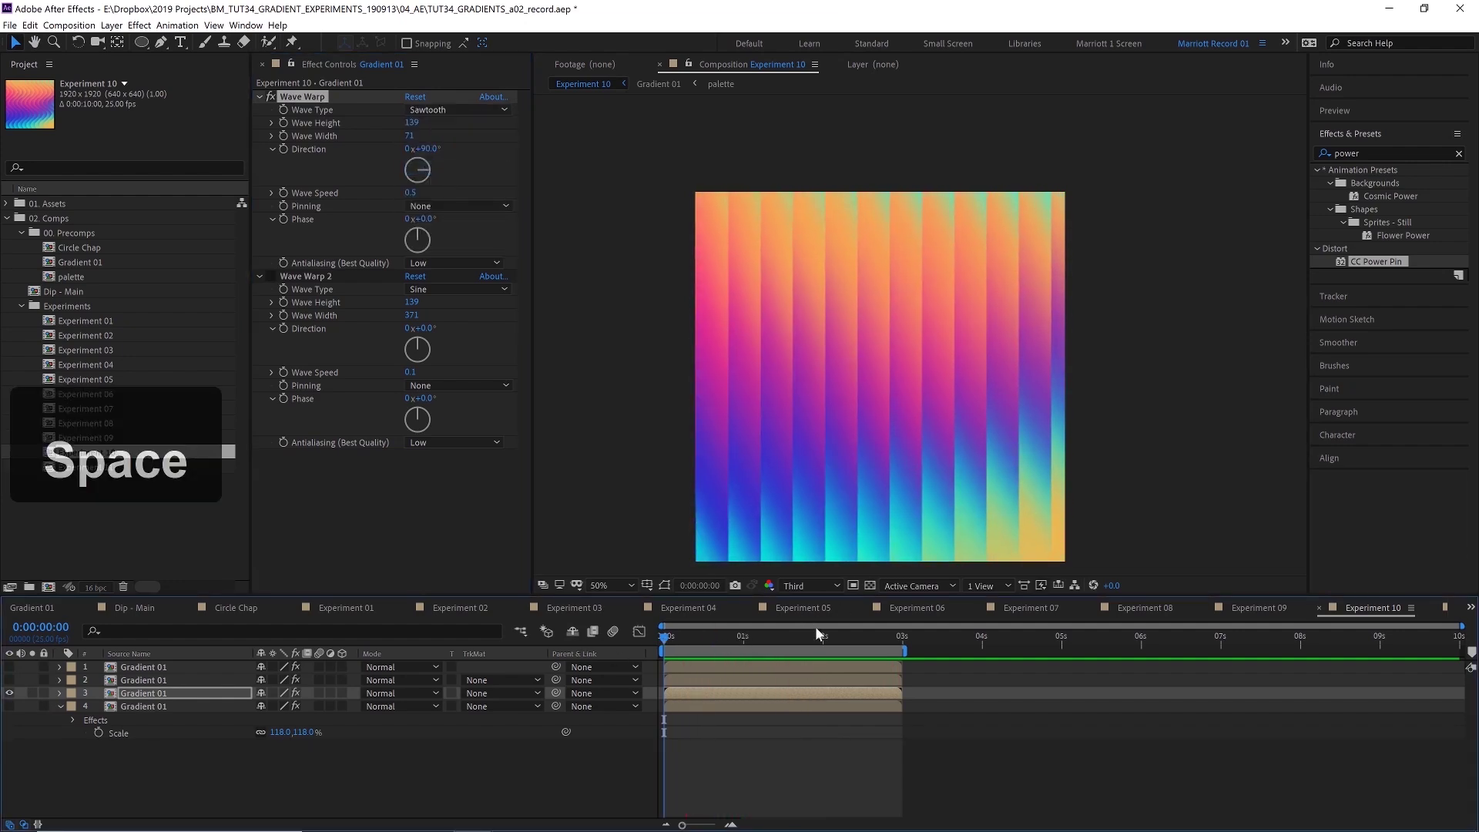
Step: Enable Wave Warp 2 on the sawtooth layer with the time at 0:00:01:14, and preview the curved waves
left_click_drag(786, 638, 806, 638)
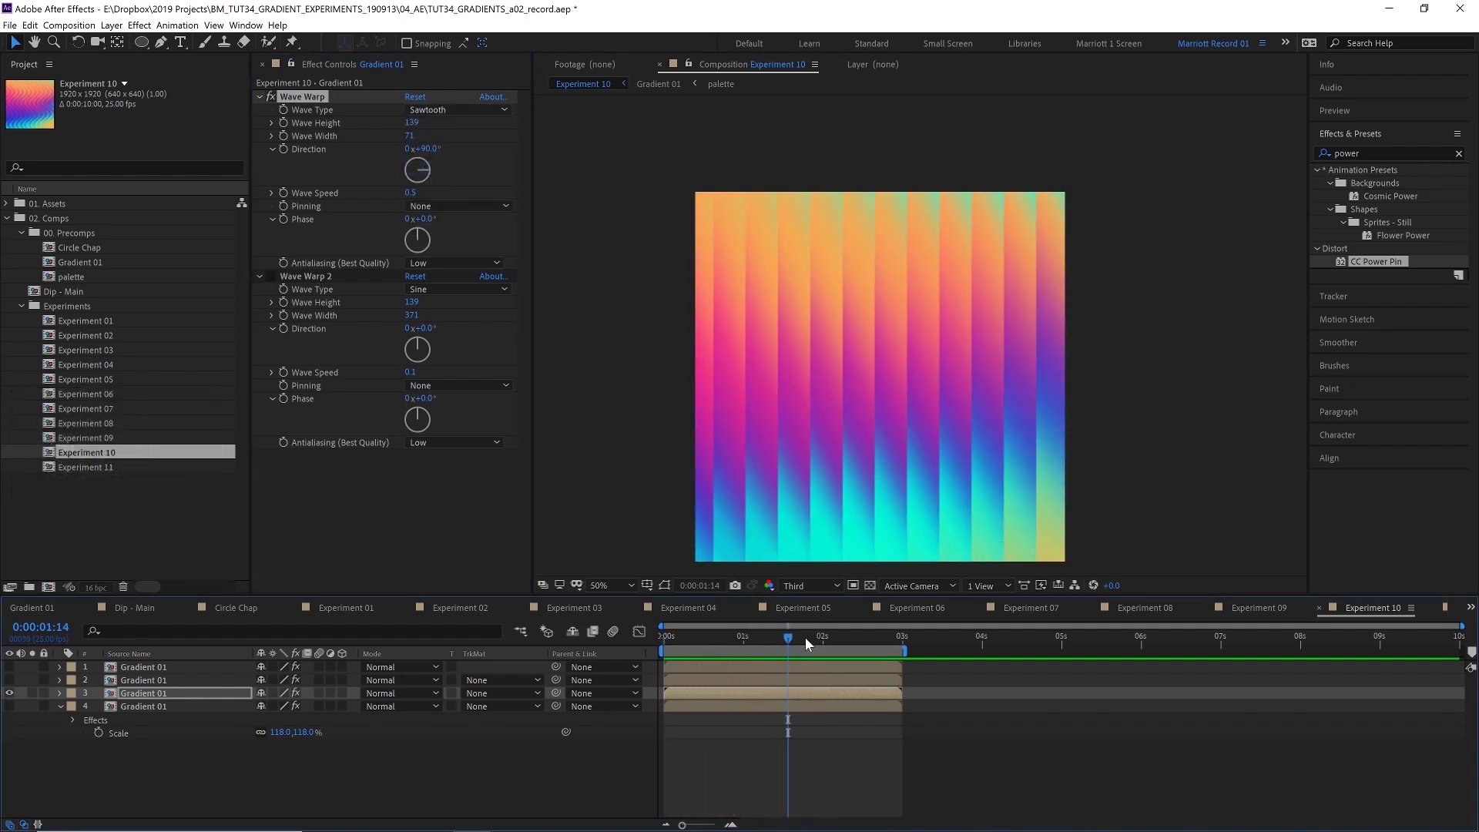
left_click(270, 276)
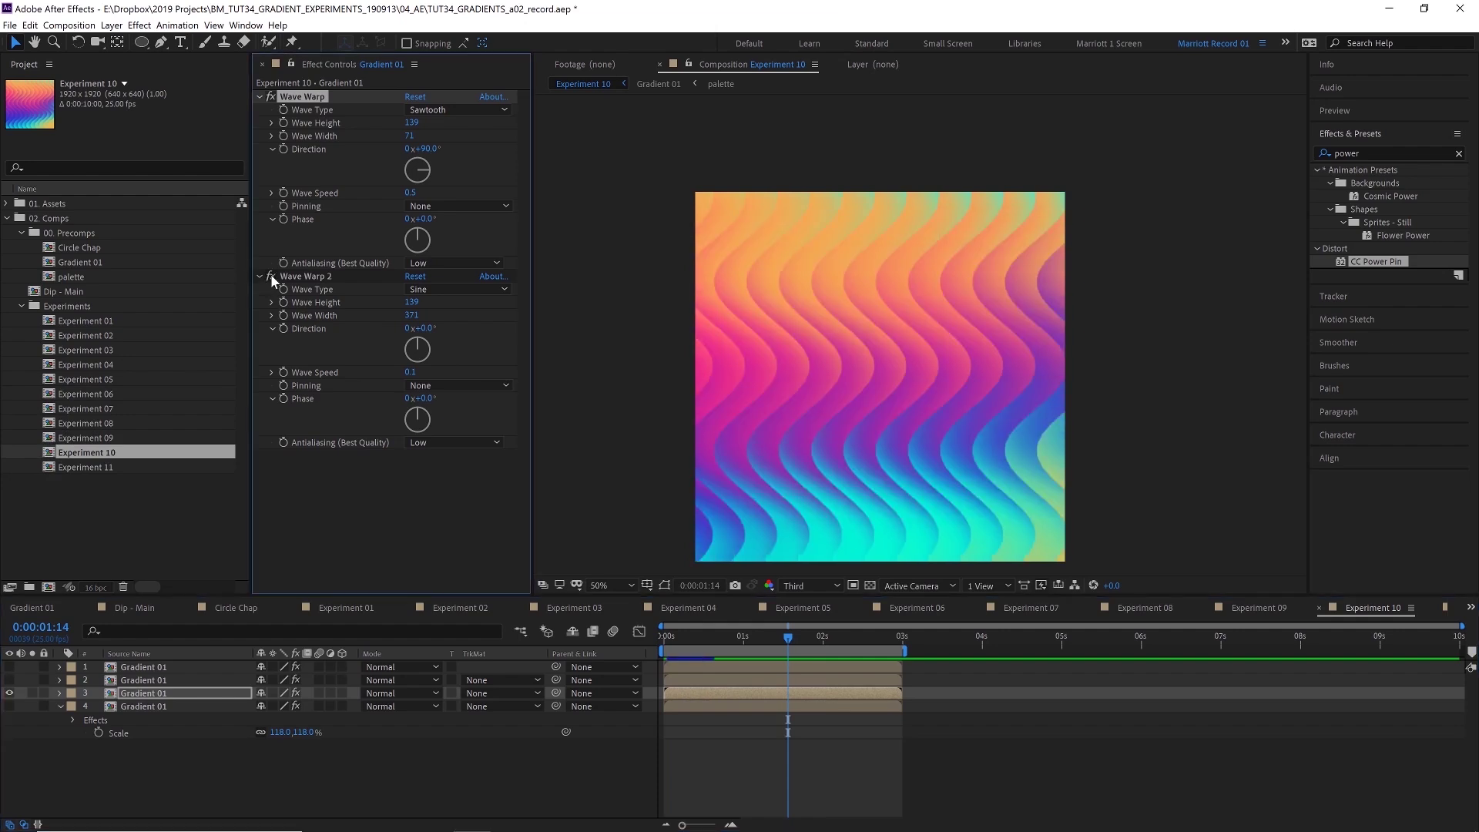
left_click(323, 275)
key("space")
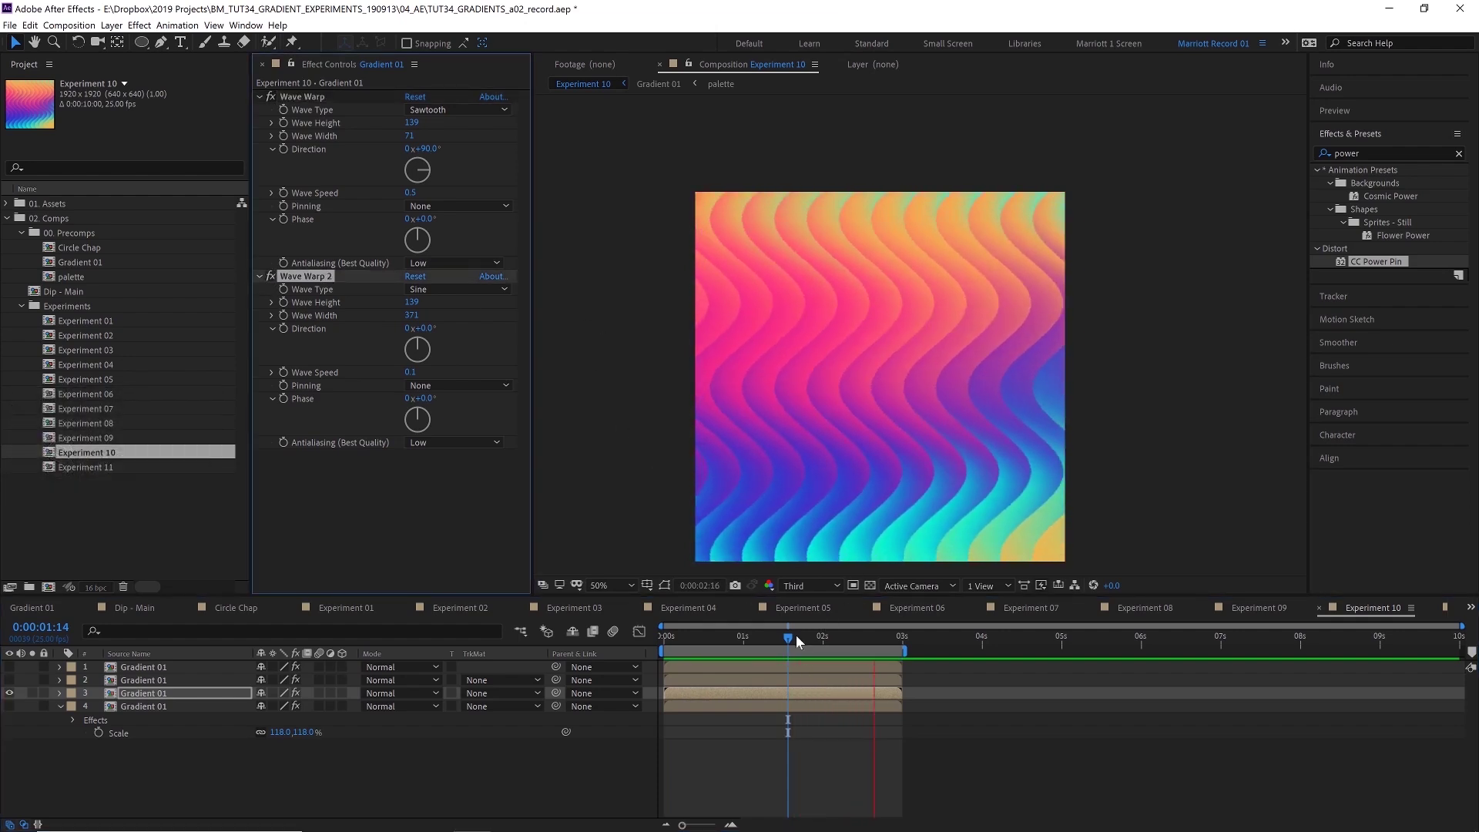
key("space")
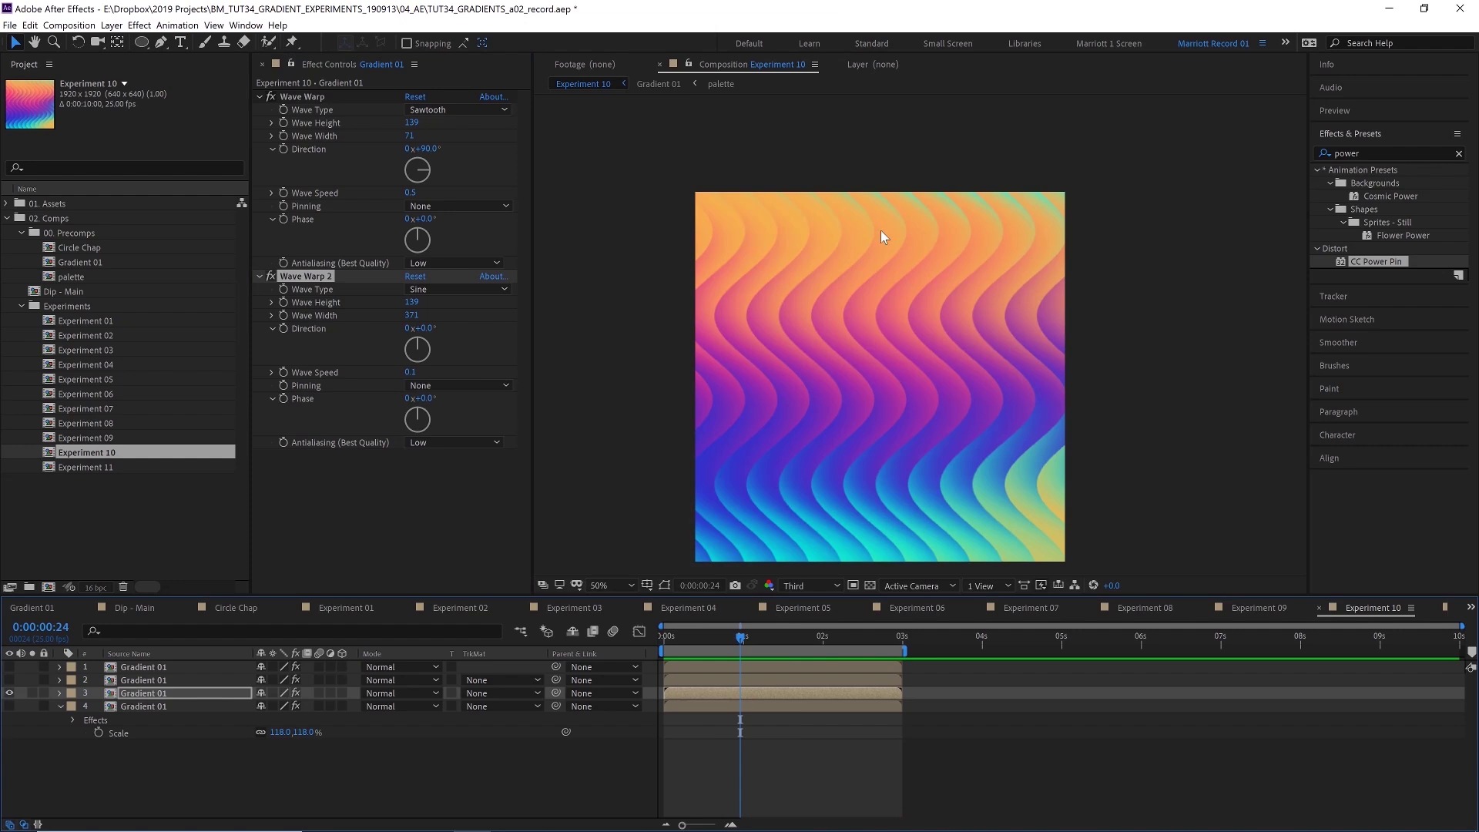
Step: Preview the Triangle wave layer and set its Wave Warp 3 height to 341 and width to 250
key("space")
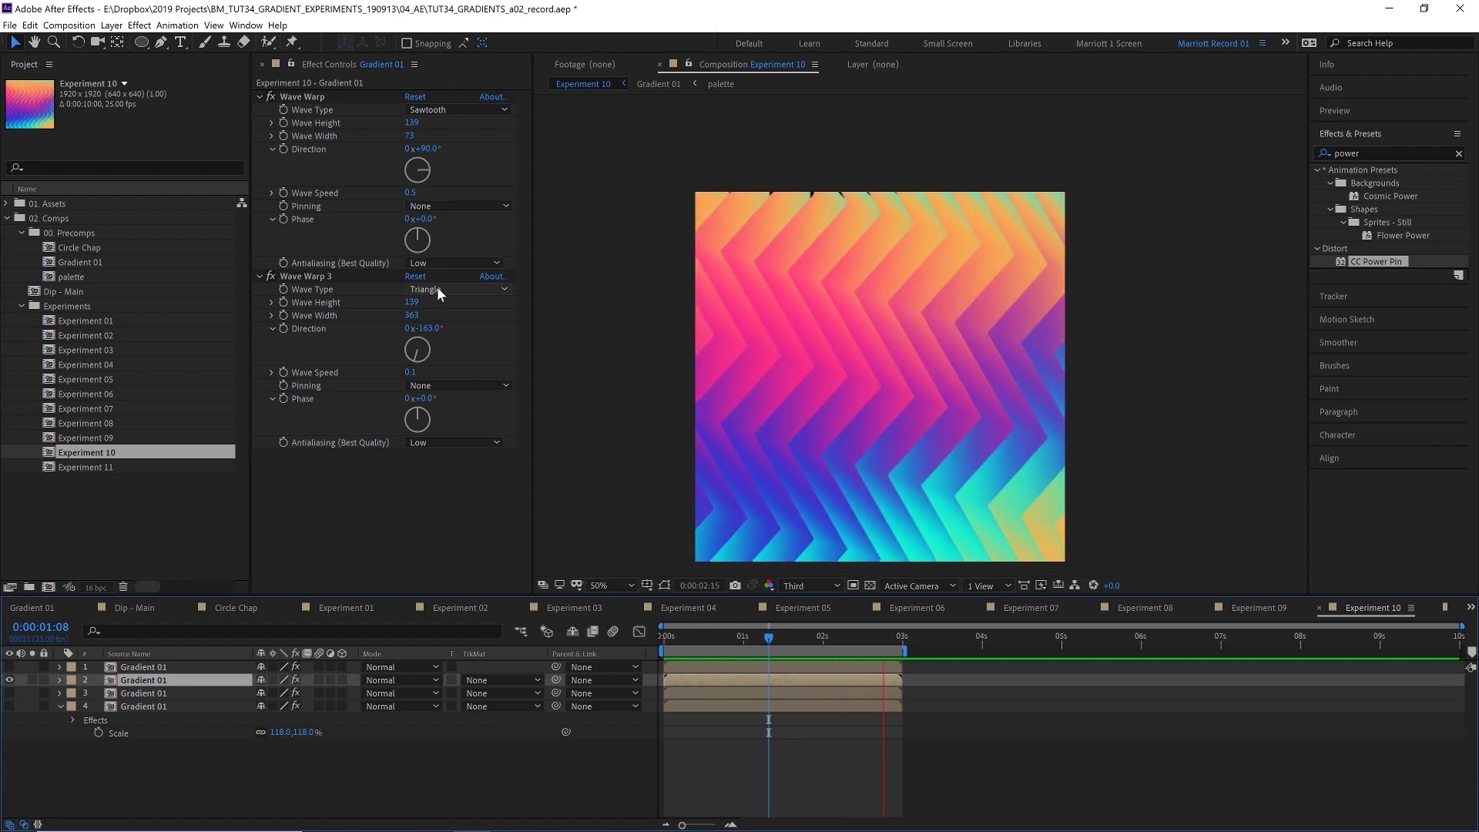
key("space")
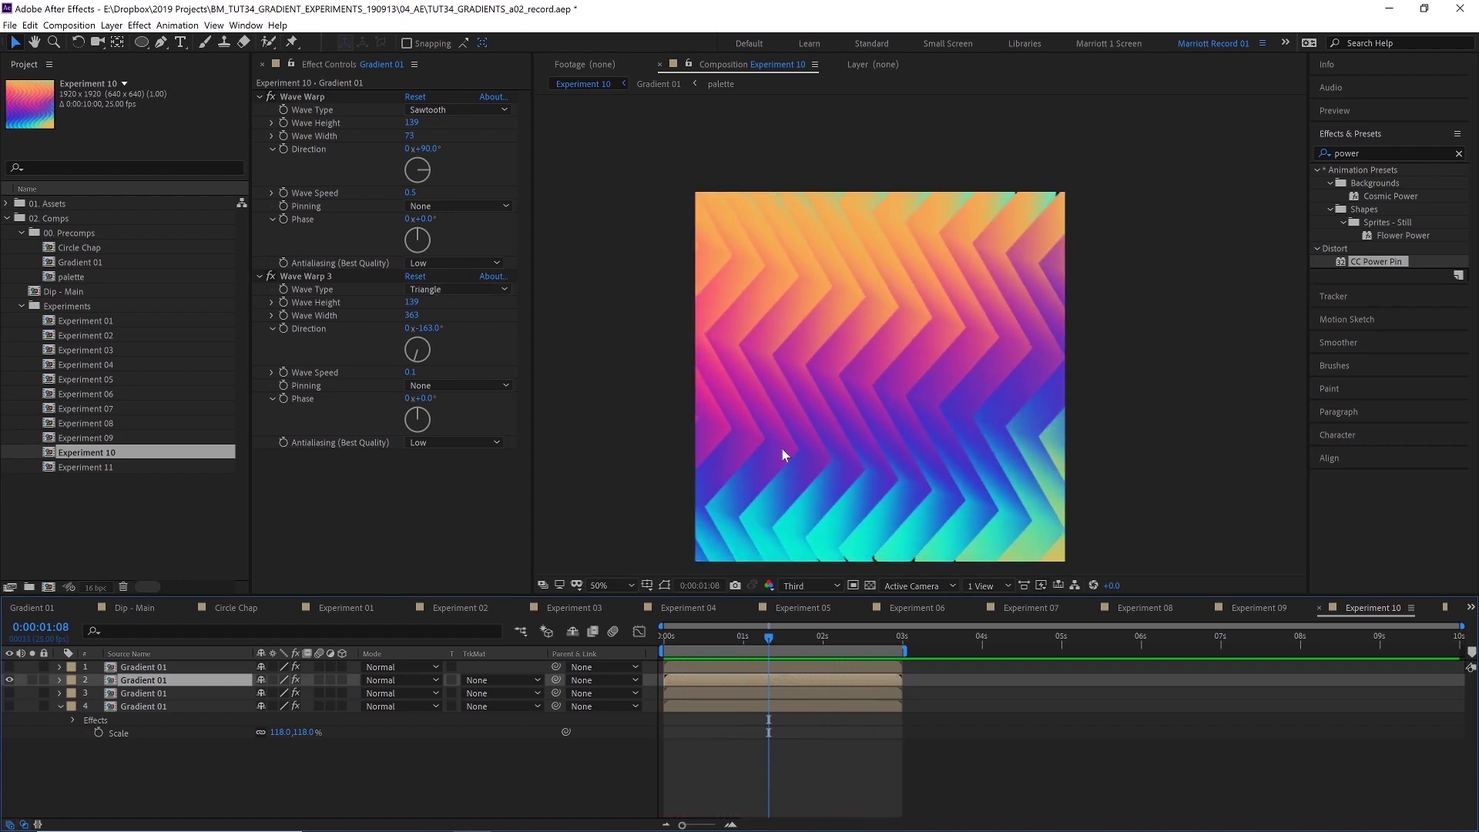
left_click_drag(416, 316, 598, 317)
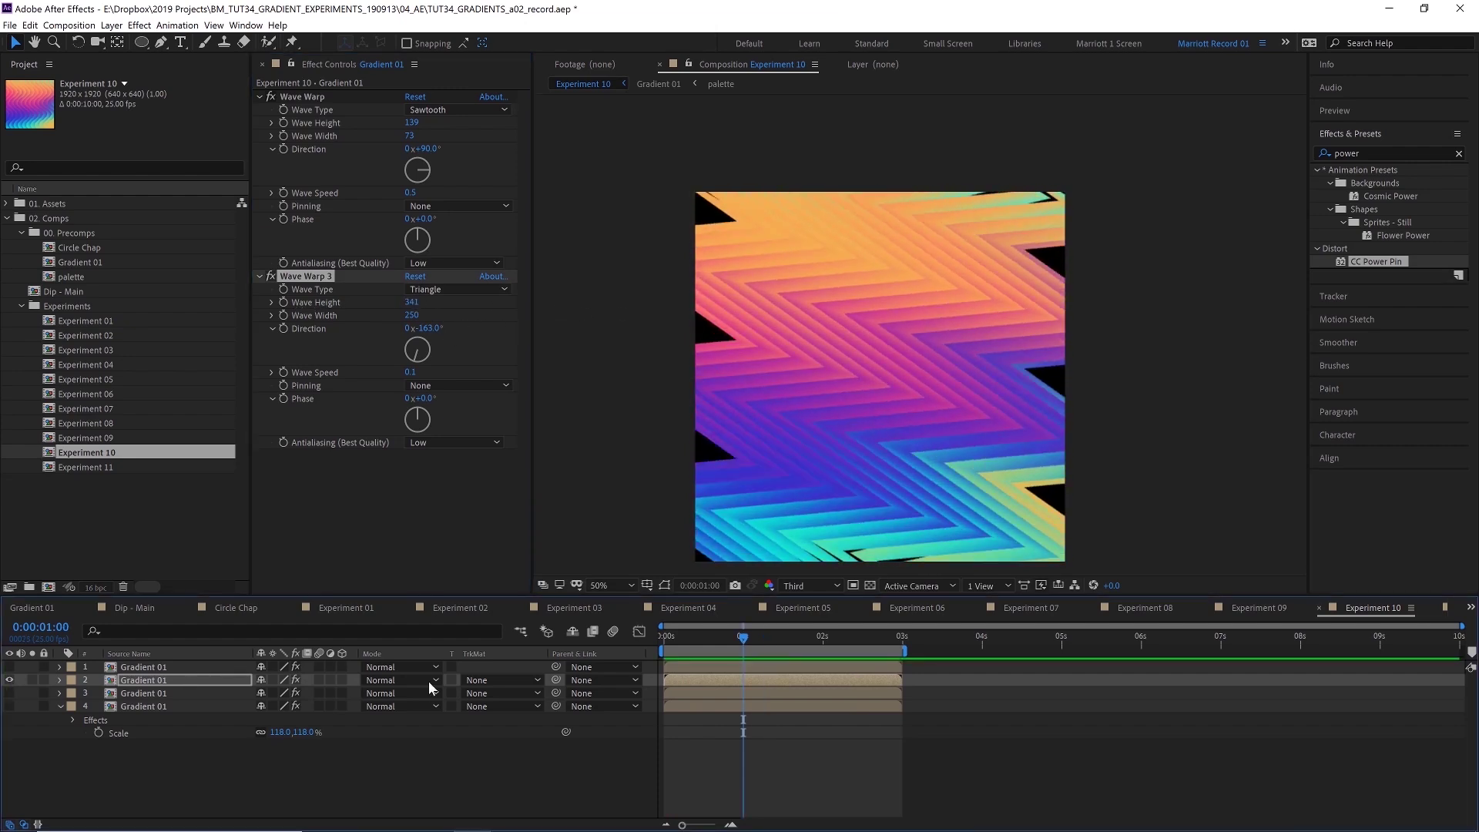
Step: Preview the uppermost gradient layer with only its Triangle Wave Warp 3 effect
key("space")
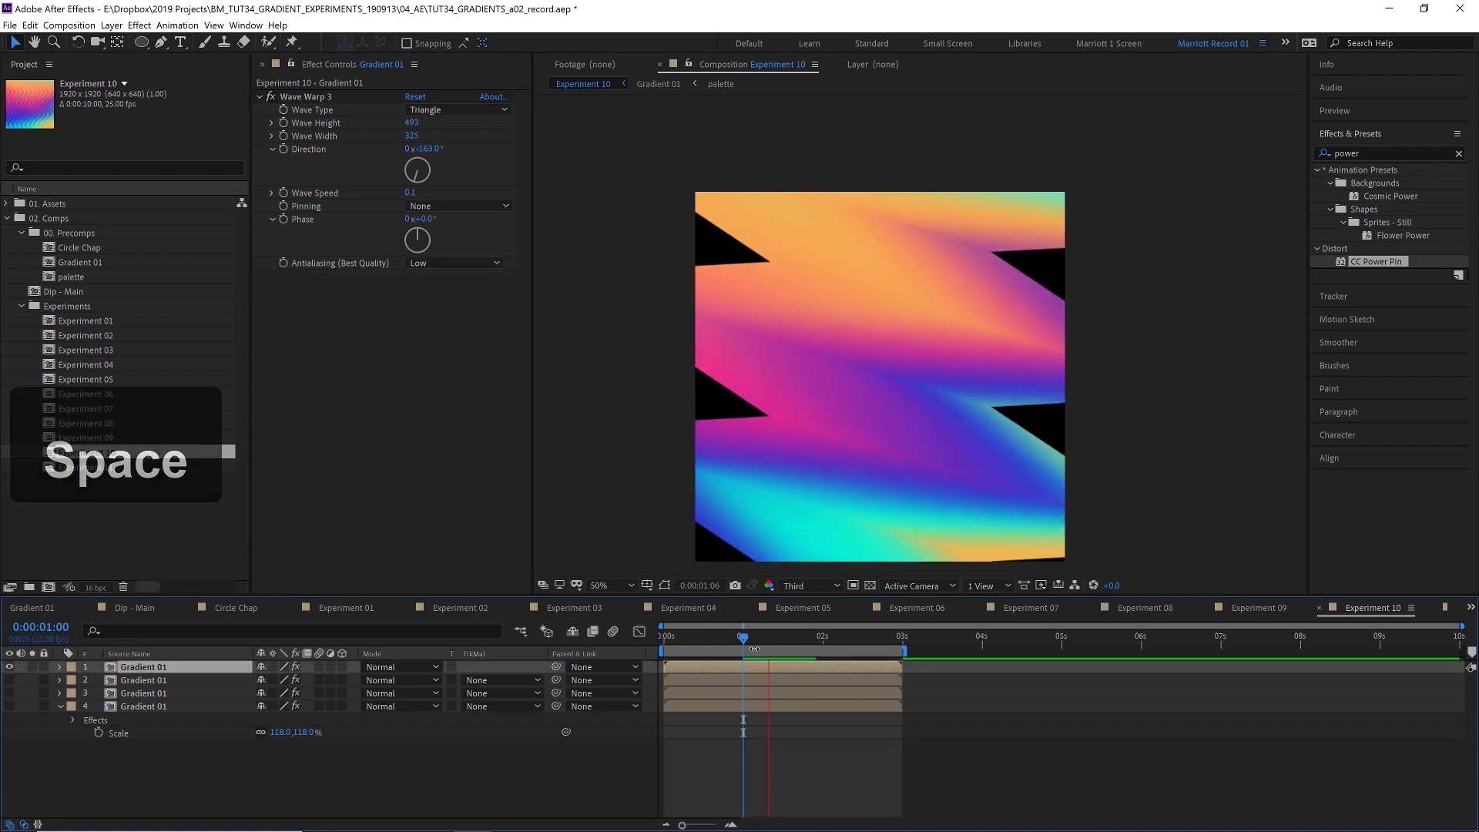
key("space")
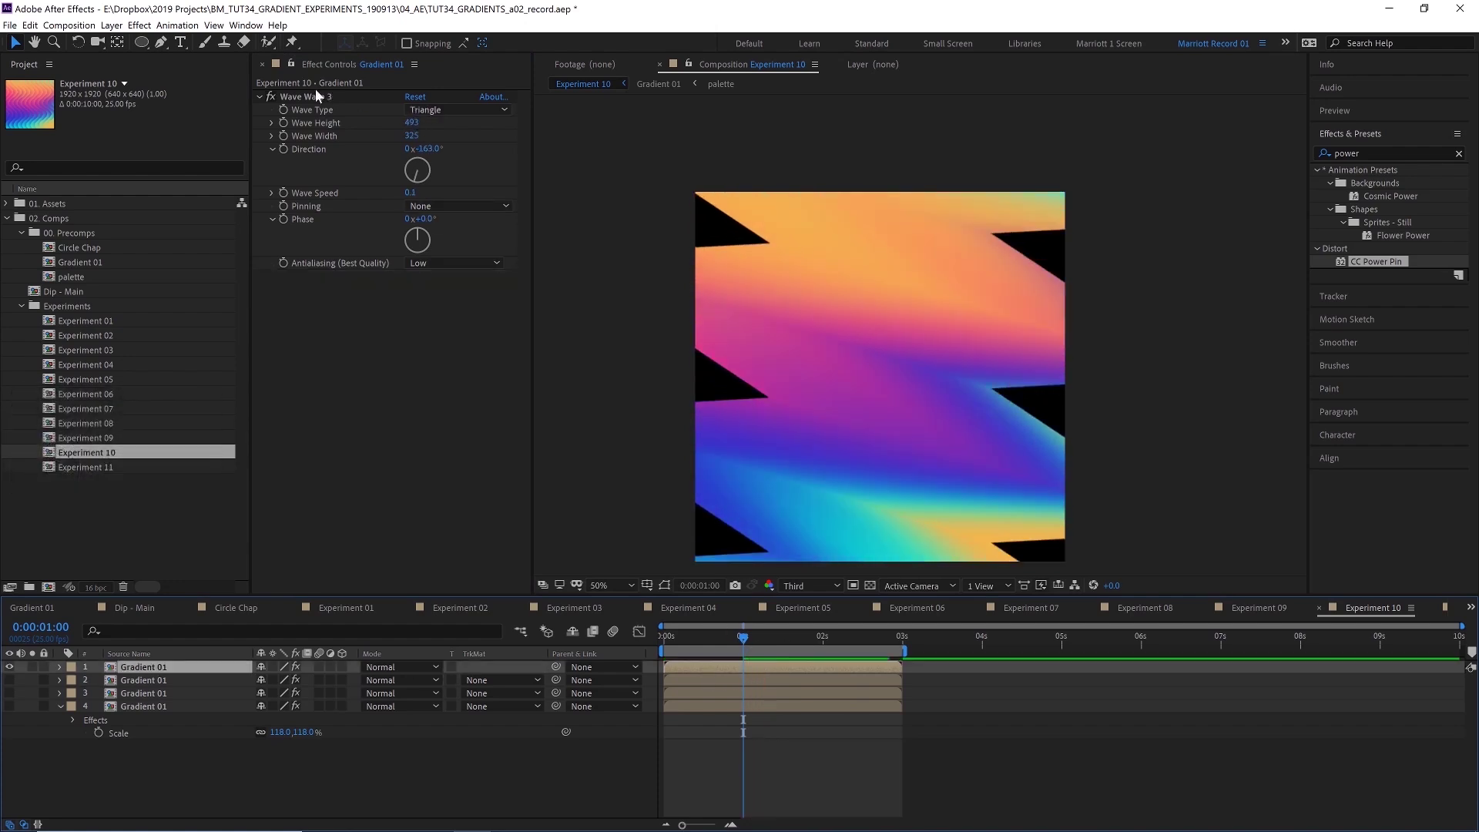
left_click(317, 96)
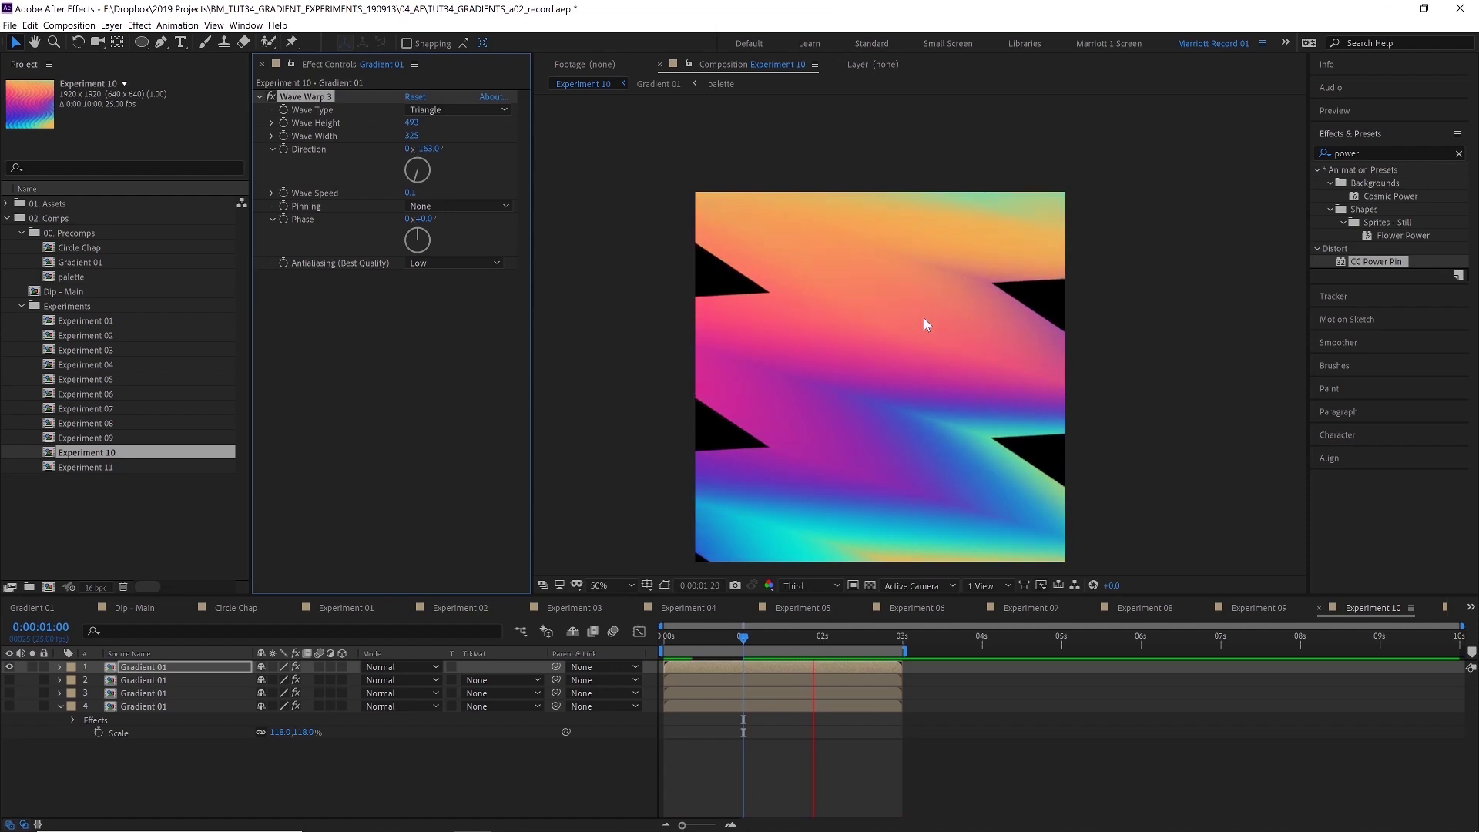
left_click(700, 652)
Step: Switch to Experiment 11 and replace the gradient layer's existing CC Sphere with a fresh CC Sphere effect
key("alt+shift+period")
key("space")
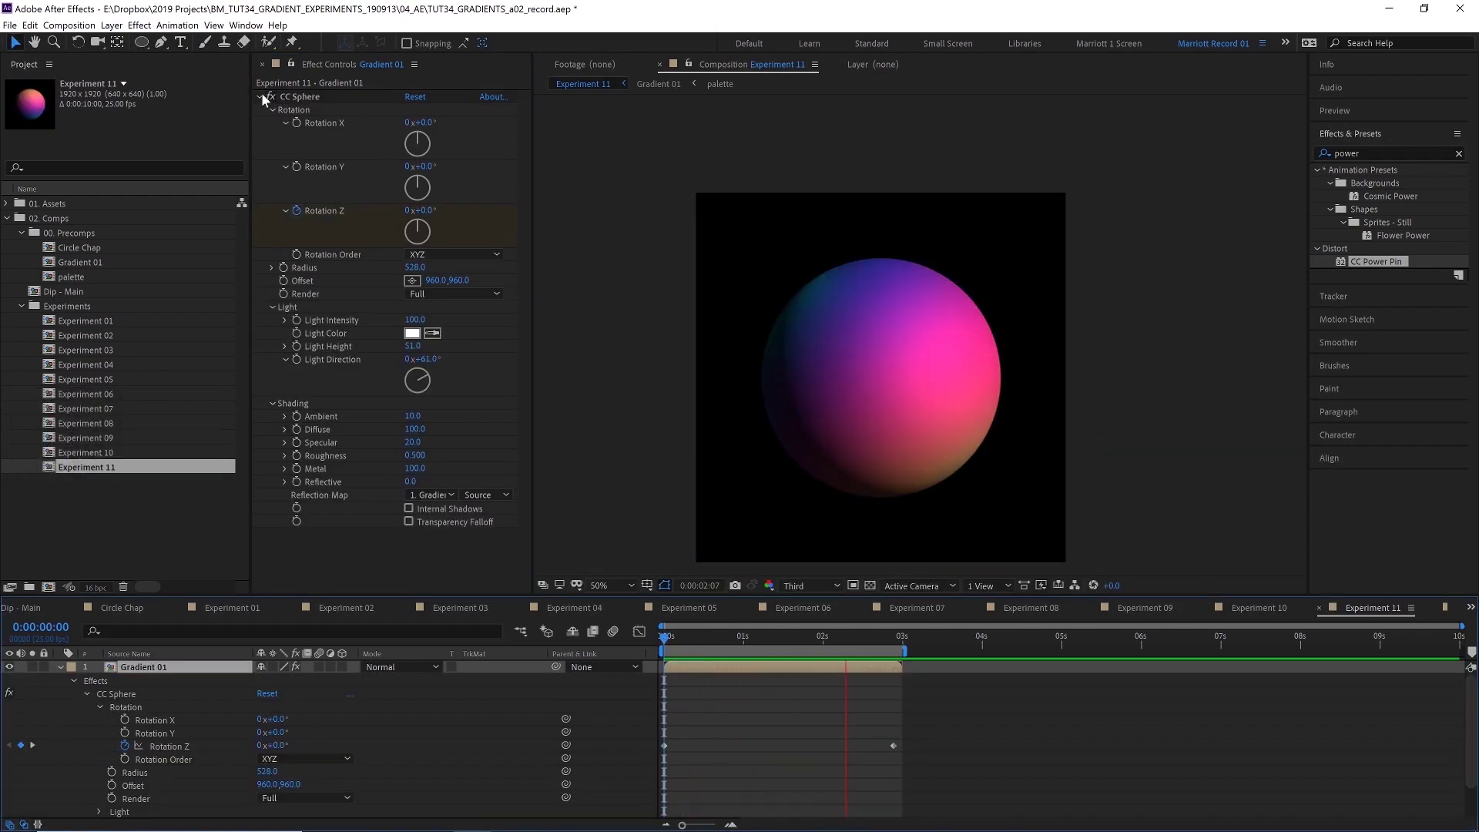
key("BackSpace")
left_click(719, 641)
left_click(1387, 153)
type("cc sphere")
double_click(1368, 183)
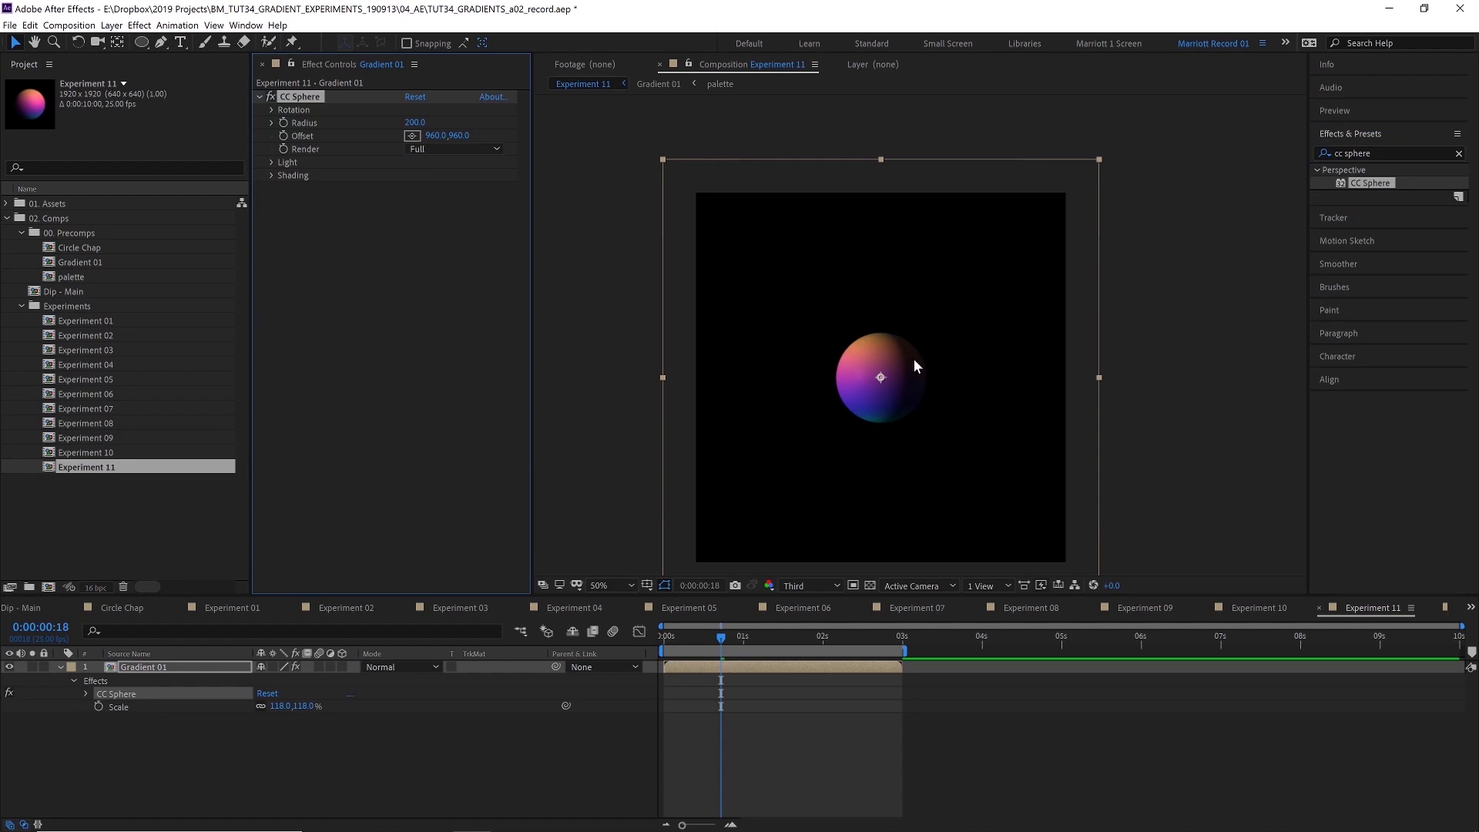
Step: Set the sphere's rotation to X 1x+120°, Y 88° and Z 67°, and its radius to 801
left_click(271, 110)
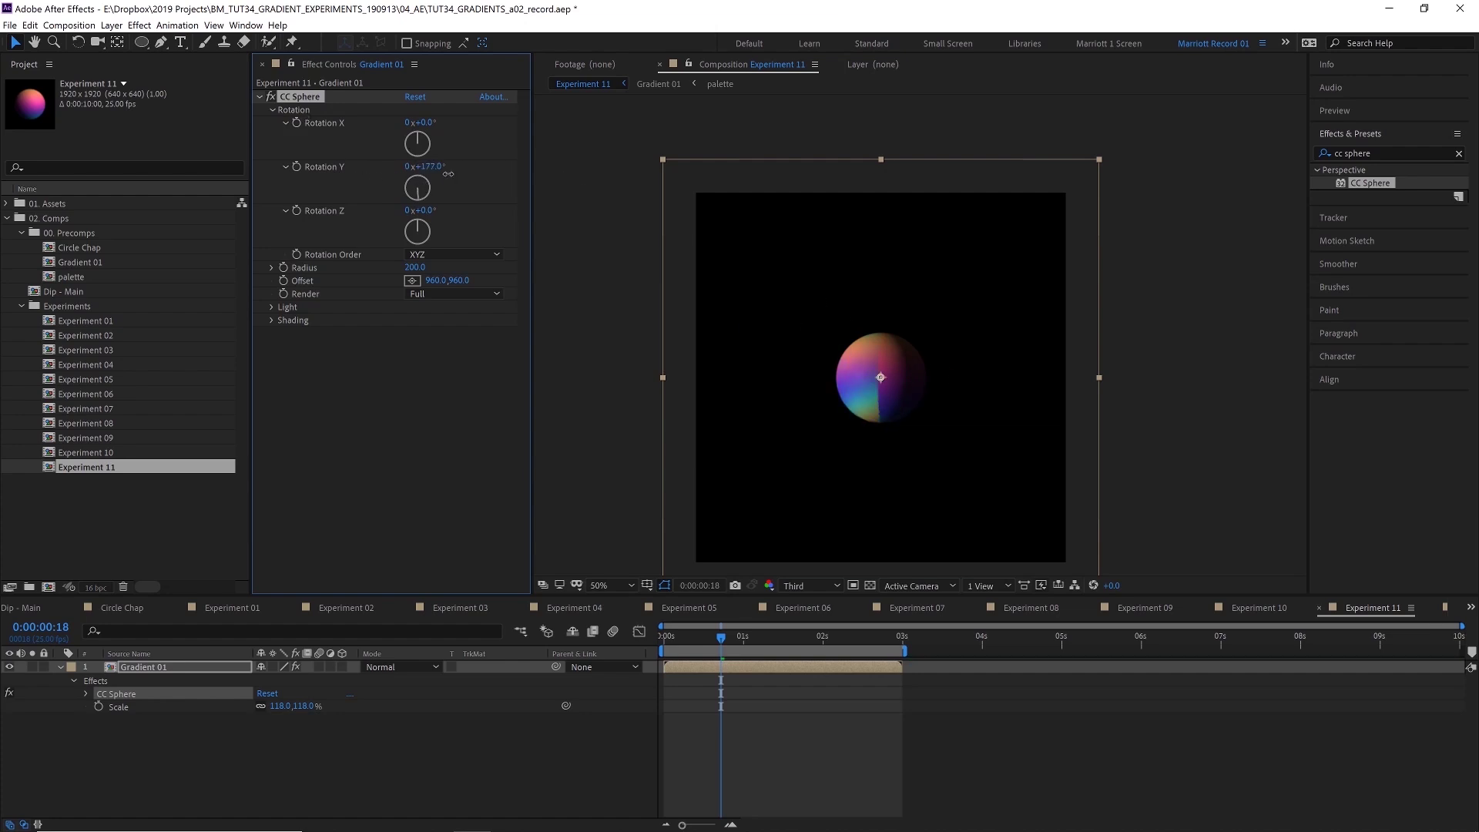
left_click_drag(416, 210, 468, 210)
left_click_drag(428, 167, 401, 180)
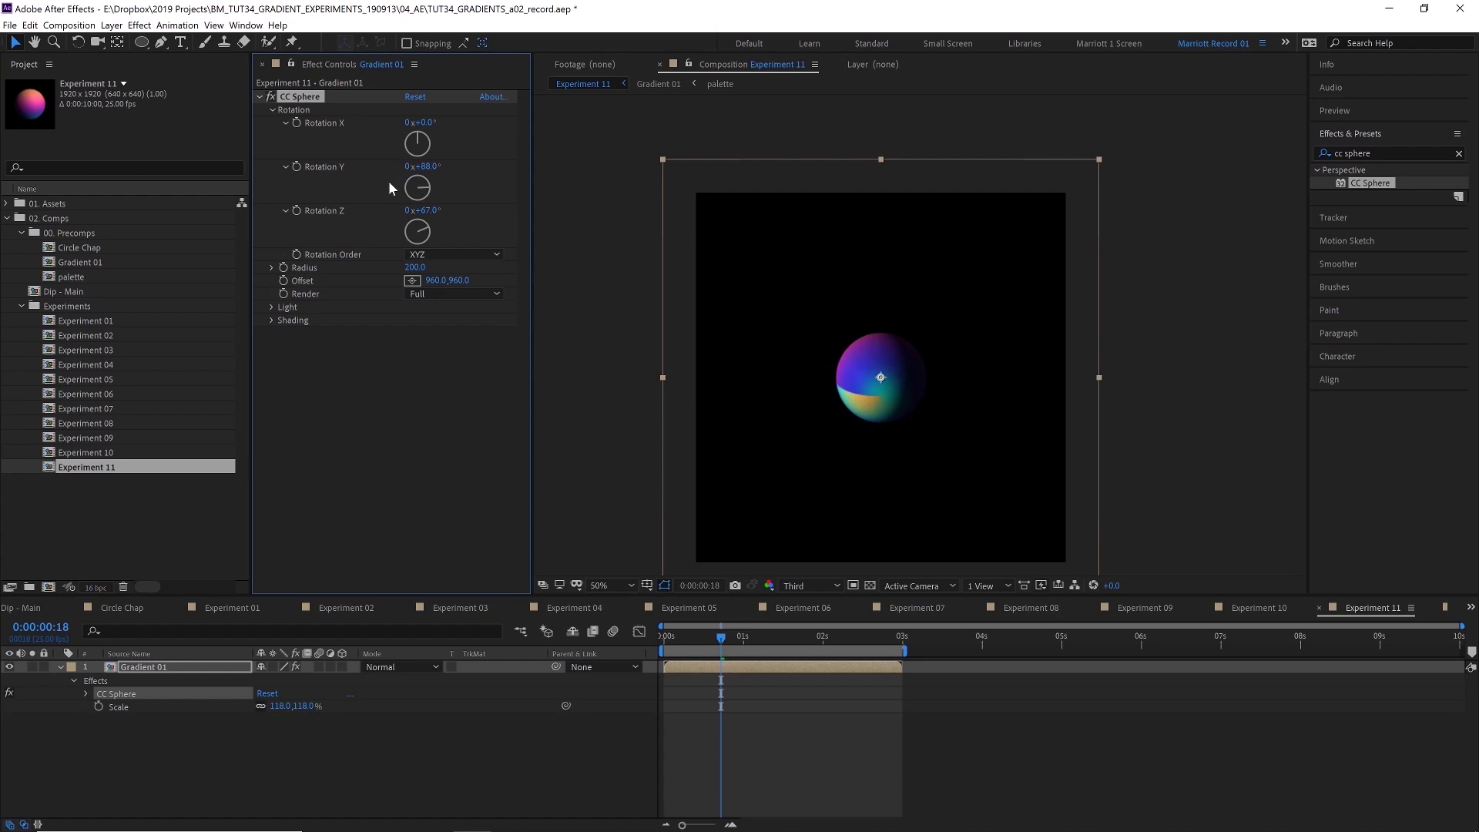
left_click_drag(424, 124, 343, 146)
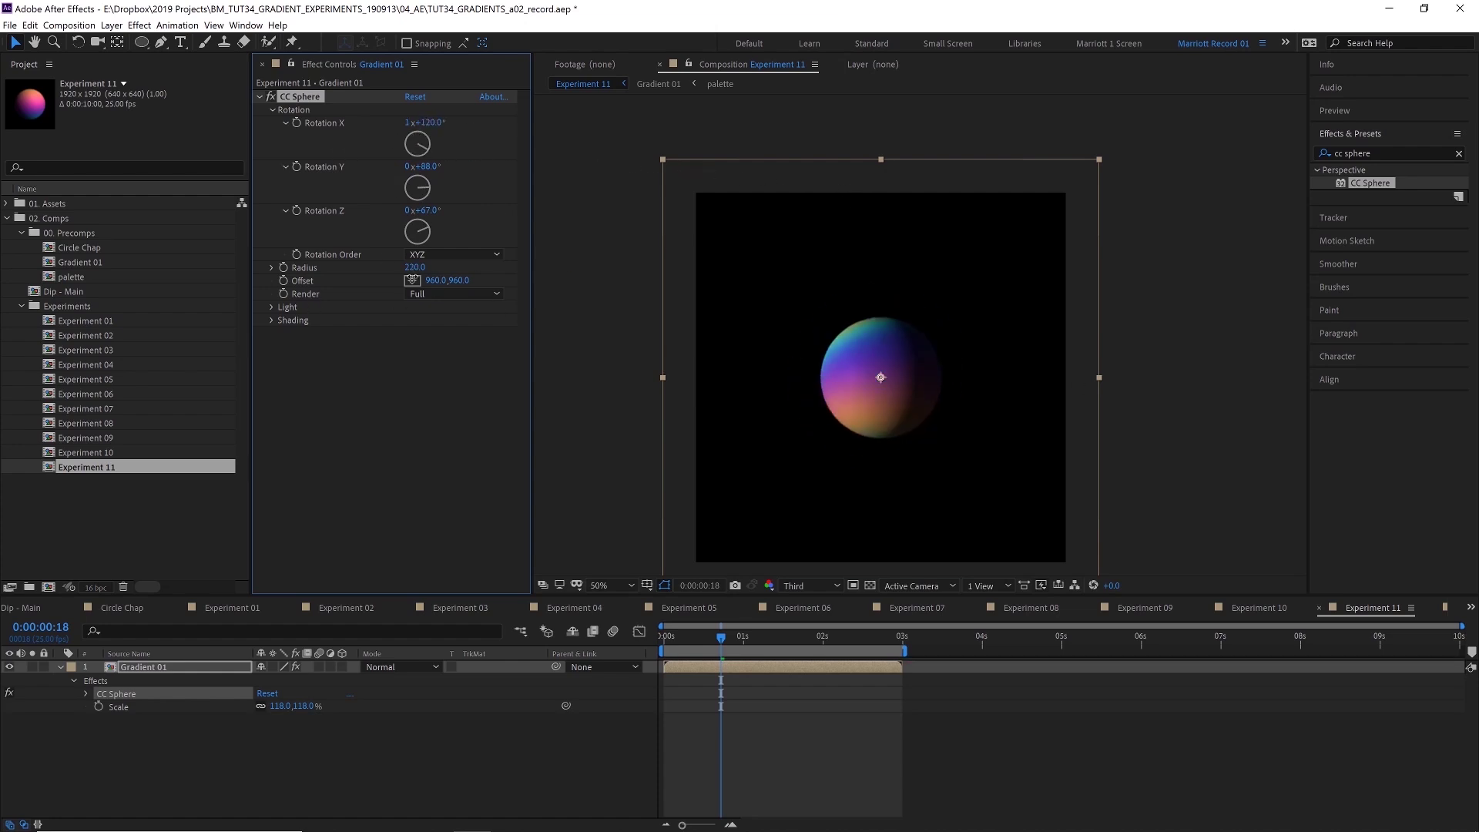
left_click_drag(415, 268, 571, 286)
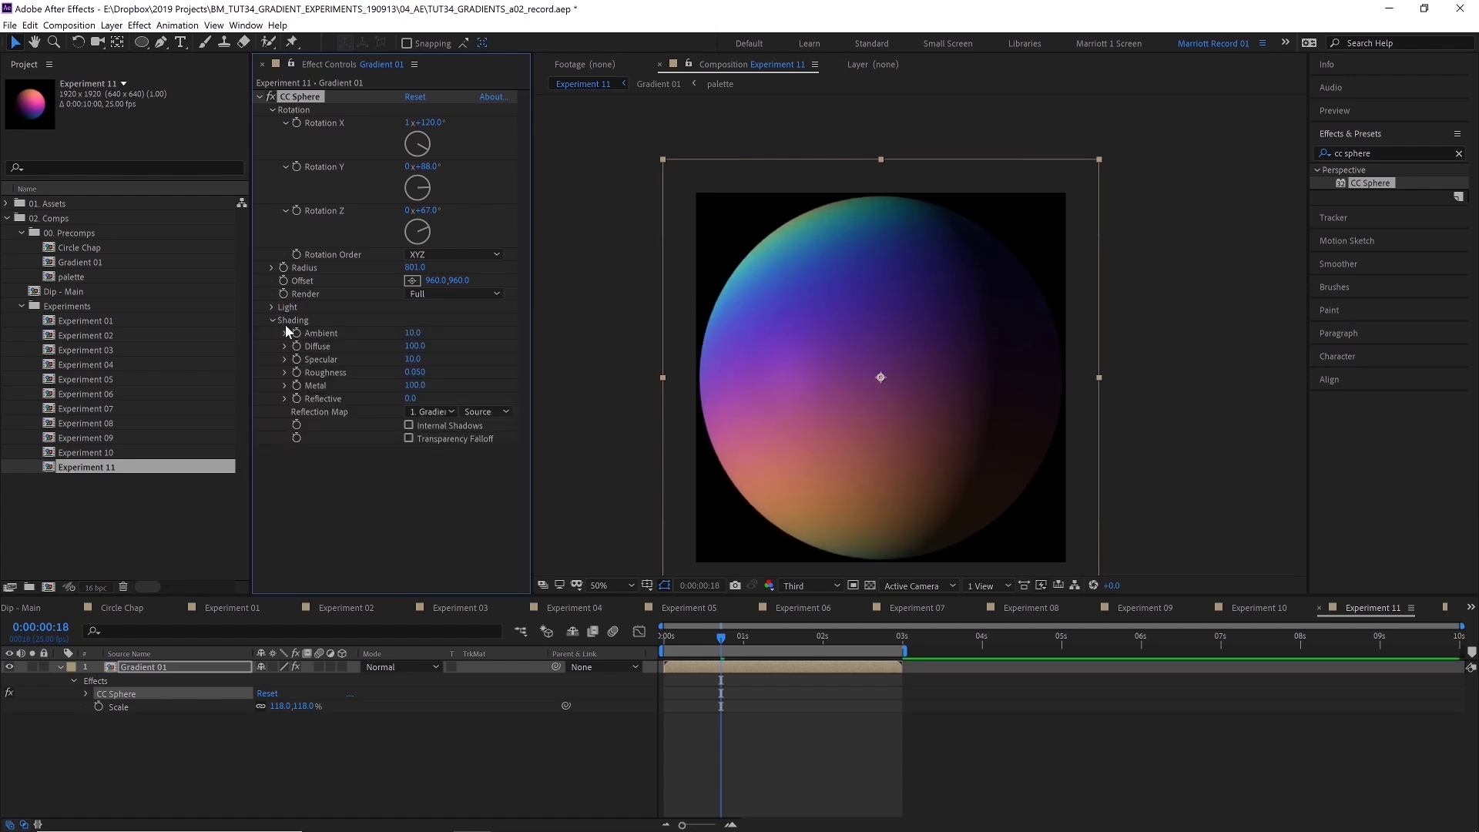
Step: Set the sphere's ambient shading to 3 and specular to 18, and preview the animation
mouse_move(421, 336)
left_mouse_down()
mouse_move(474, 335)
mouse_move(394, 331)
left_mouse_up()
left_click_drag(664, 635, 705, 633)
key("space")
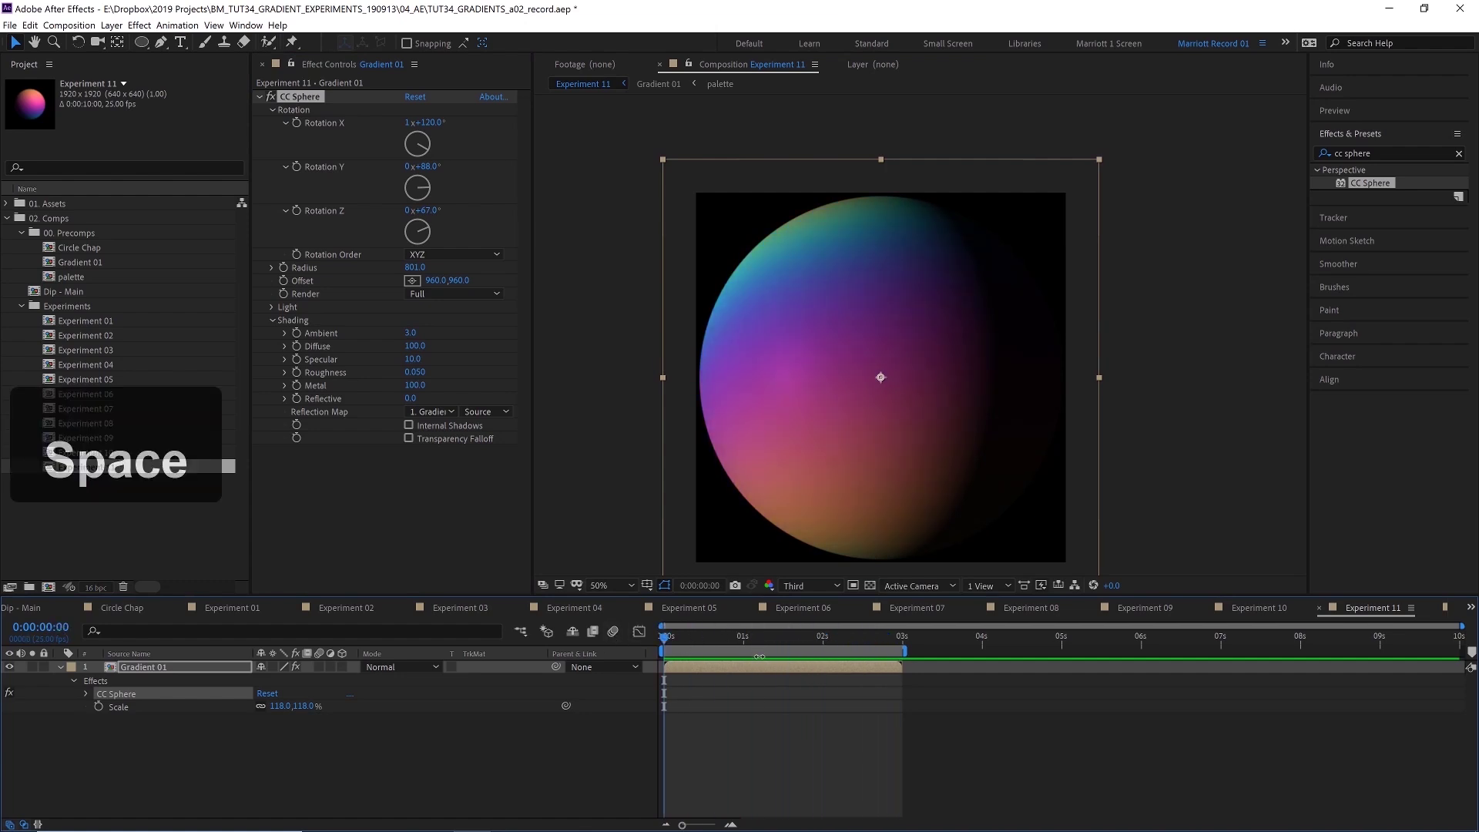
Step: Replace the gradient layer in Experiment 11 with the Experiment 10 composition, positioning the playhead at 0:00:01:01
left_click(746, 636)
left_click(153, 409)
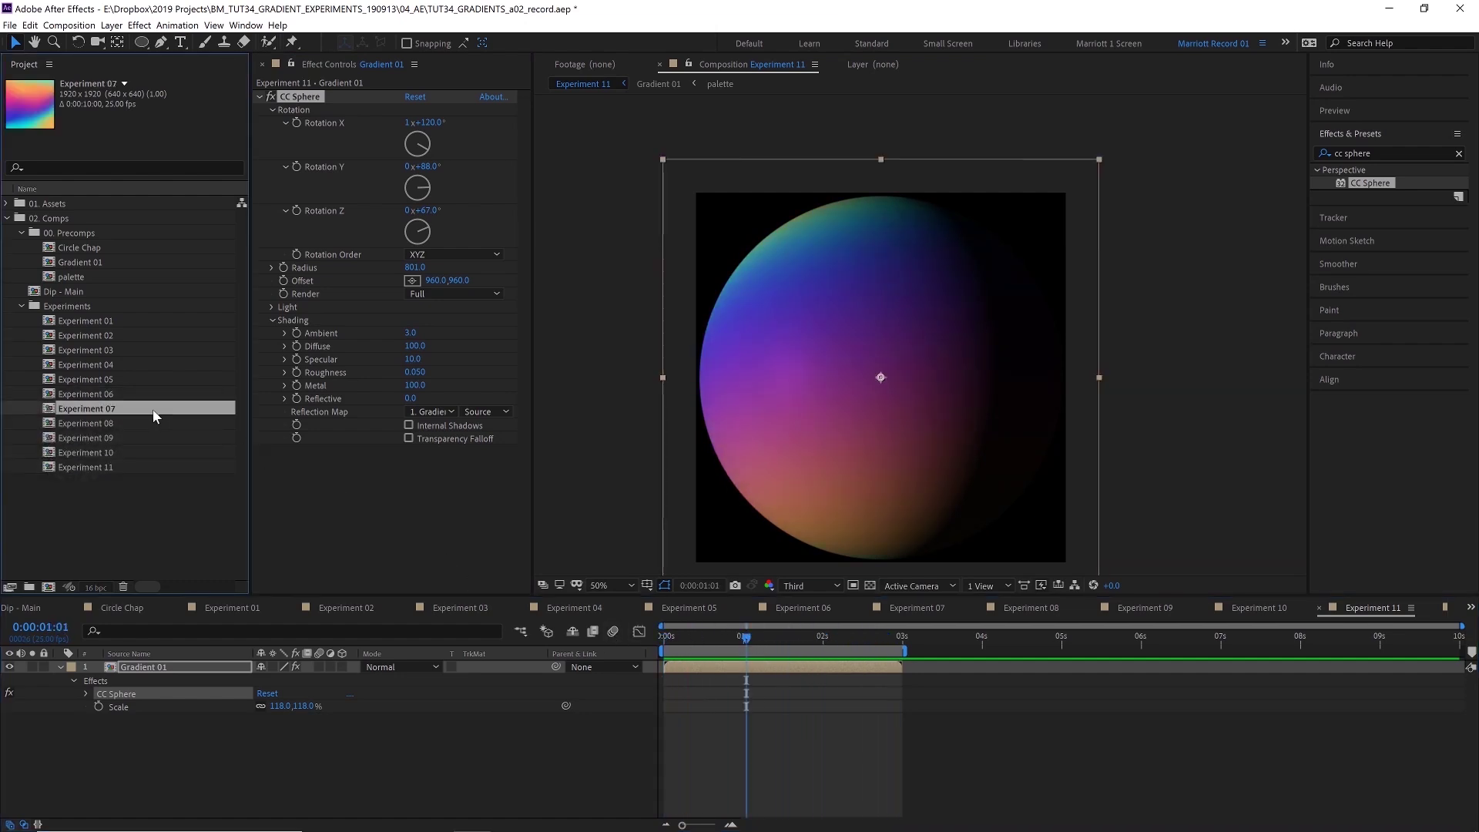
left_click(125, 438)
left_click(146, 453)
key("space")
left_click(716, 751)
left_click(756, 668)
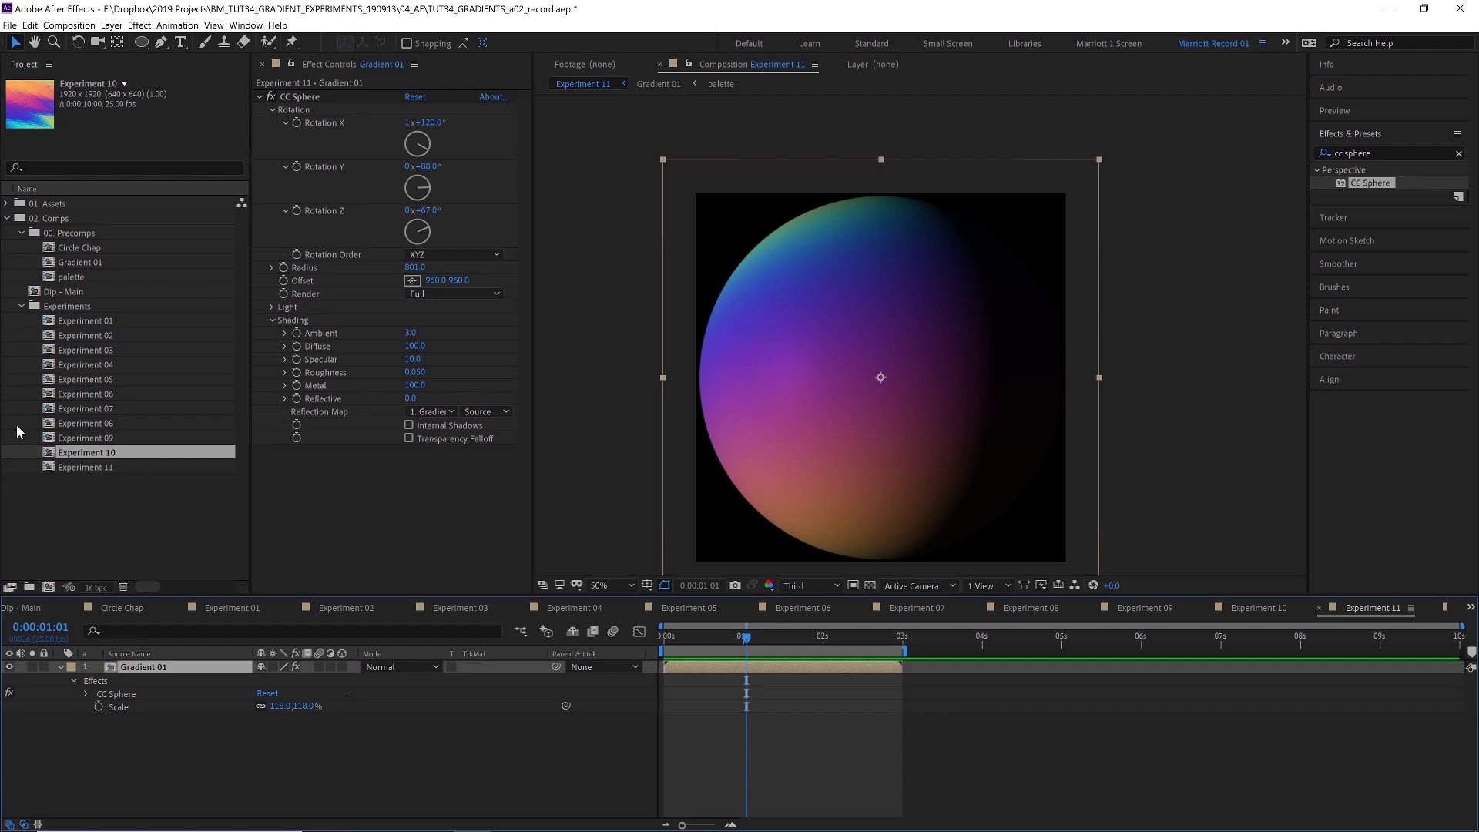
key("alt+Tab")
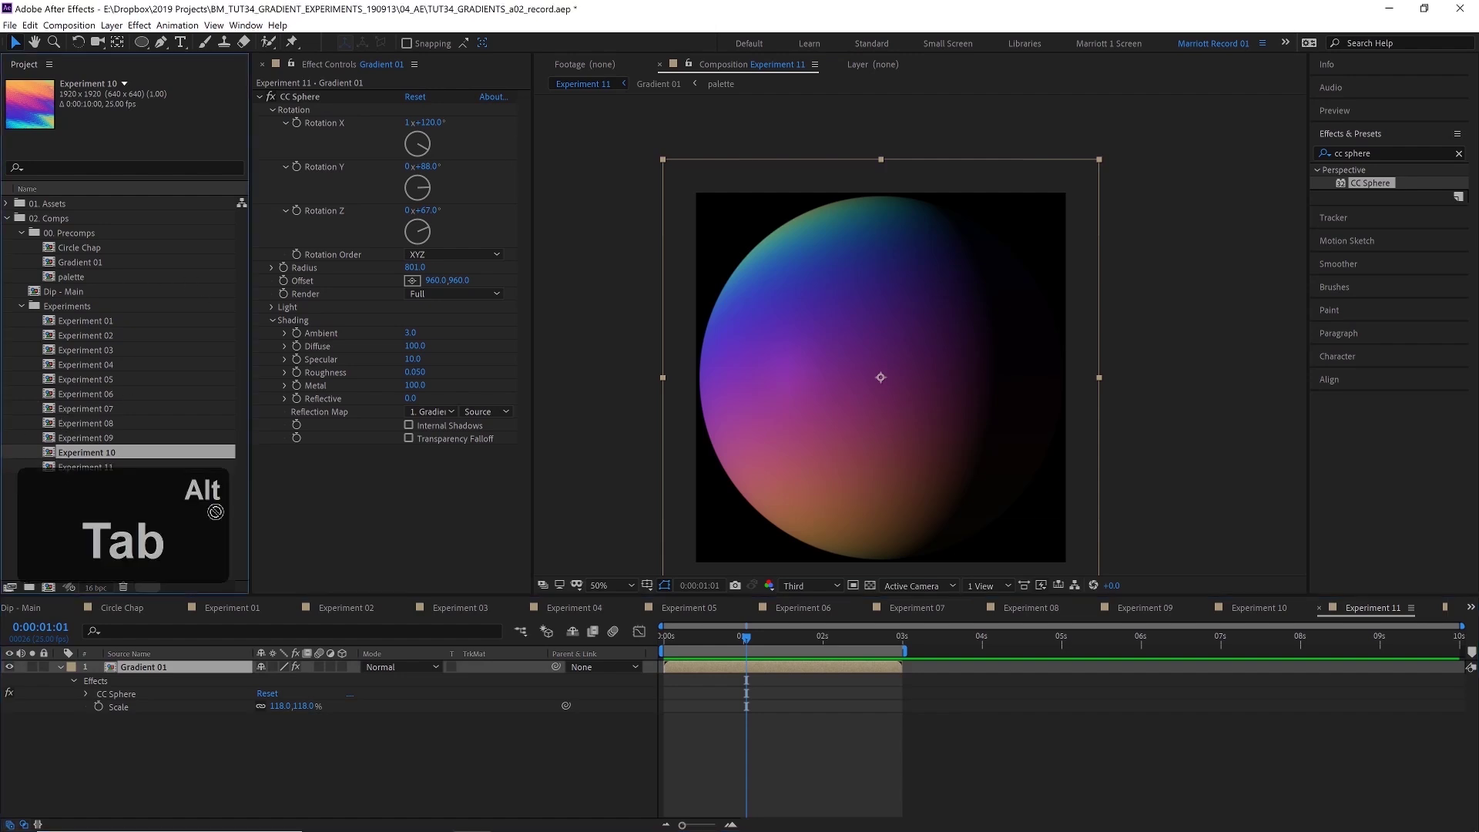
left_click_drag(693, 672, 701, 671)
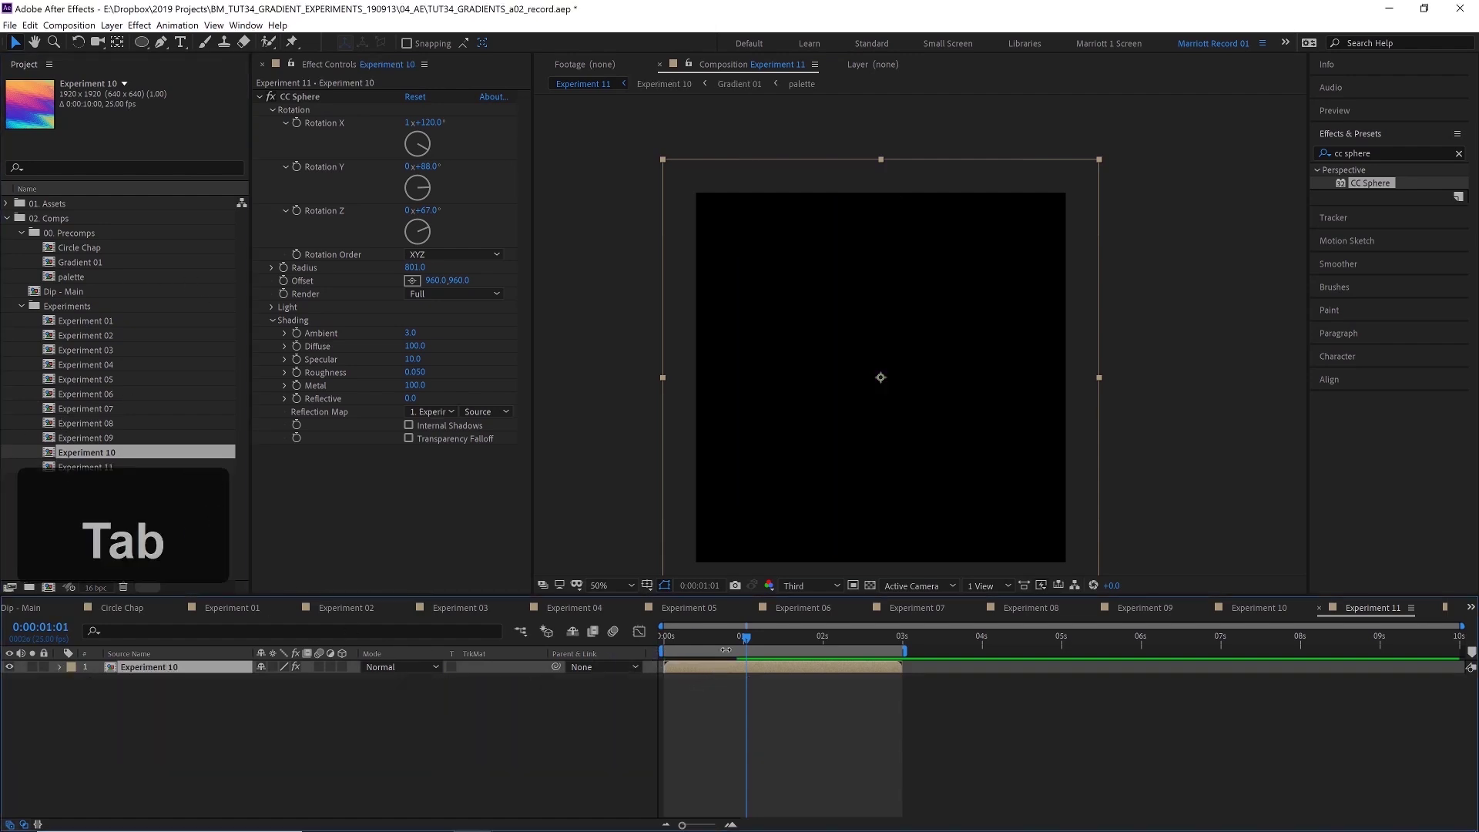
Step: Preview the Experiment 10 layer without effects and apply a fresh CC Sphere to it with a radius of 586
key("space")
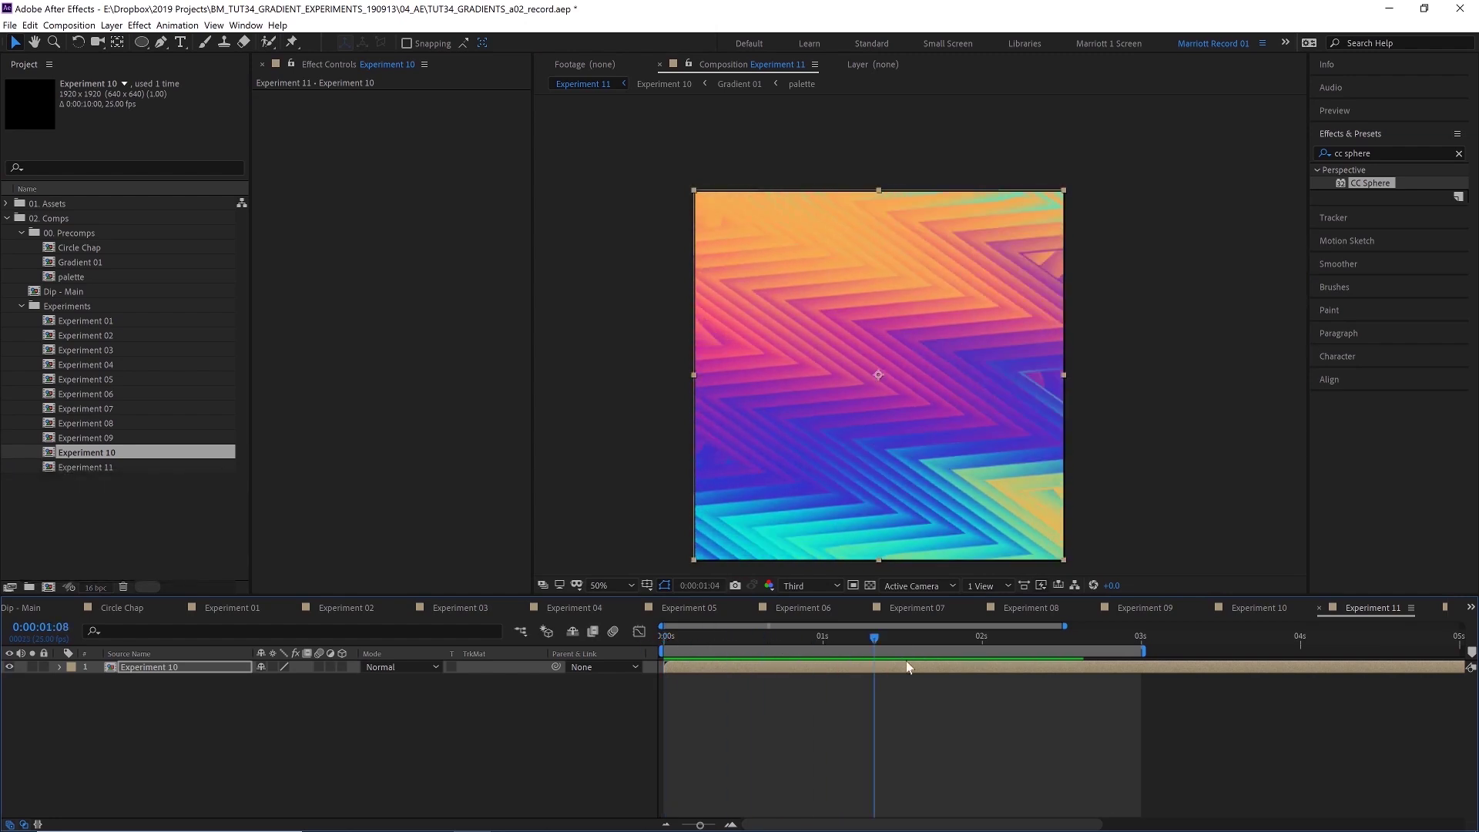
key("space")
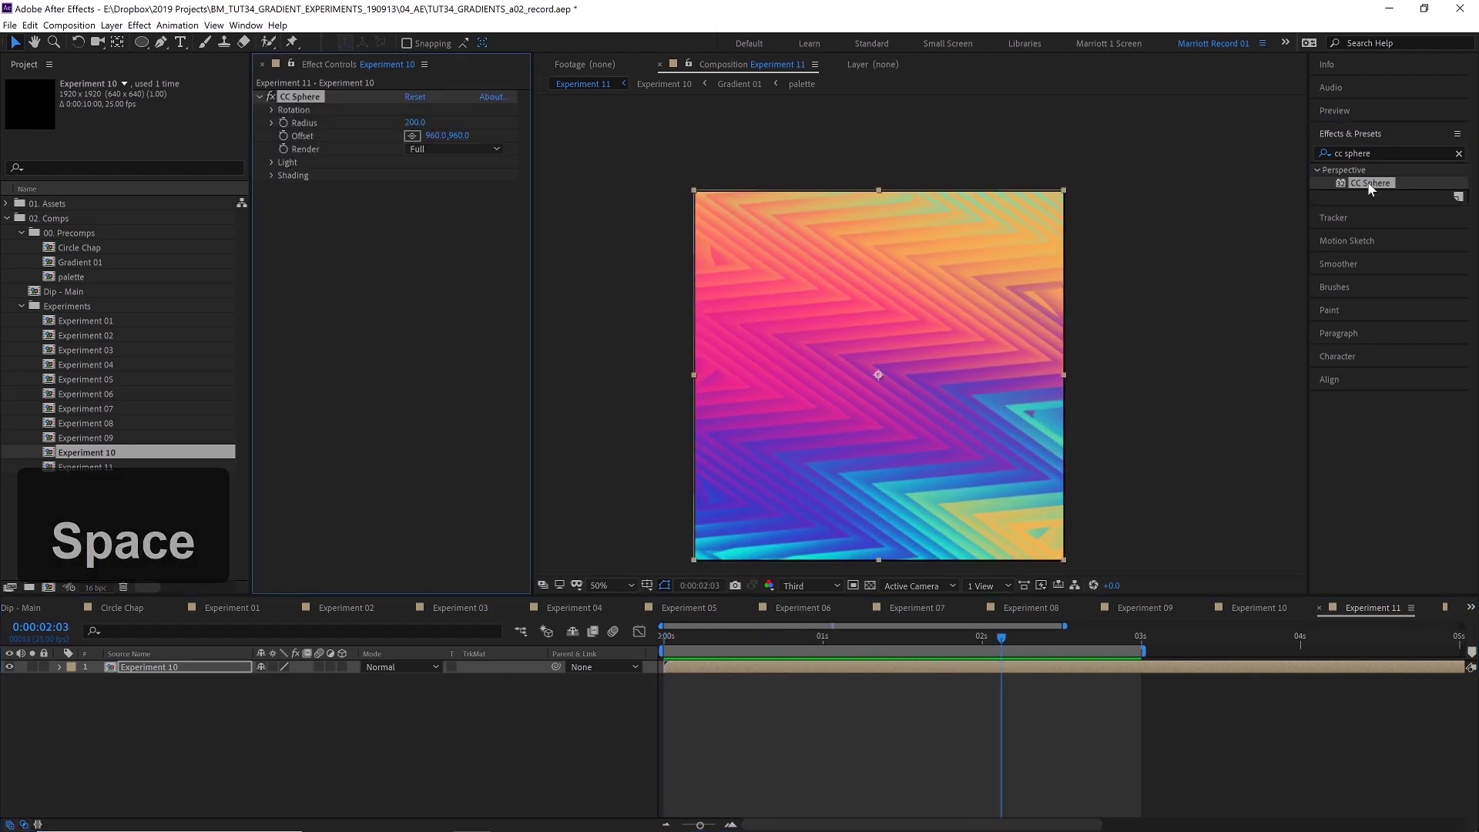
double_click(1371, 185)
left_click_drag(464, 134, 738, 172)
Step: Play back and scrub through the zigzag-patterned sphere animation in Experiment 11
key("space")
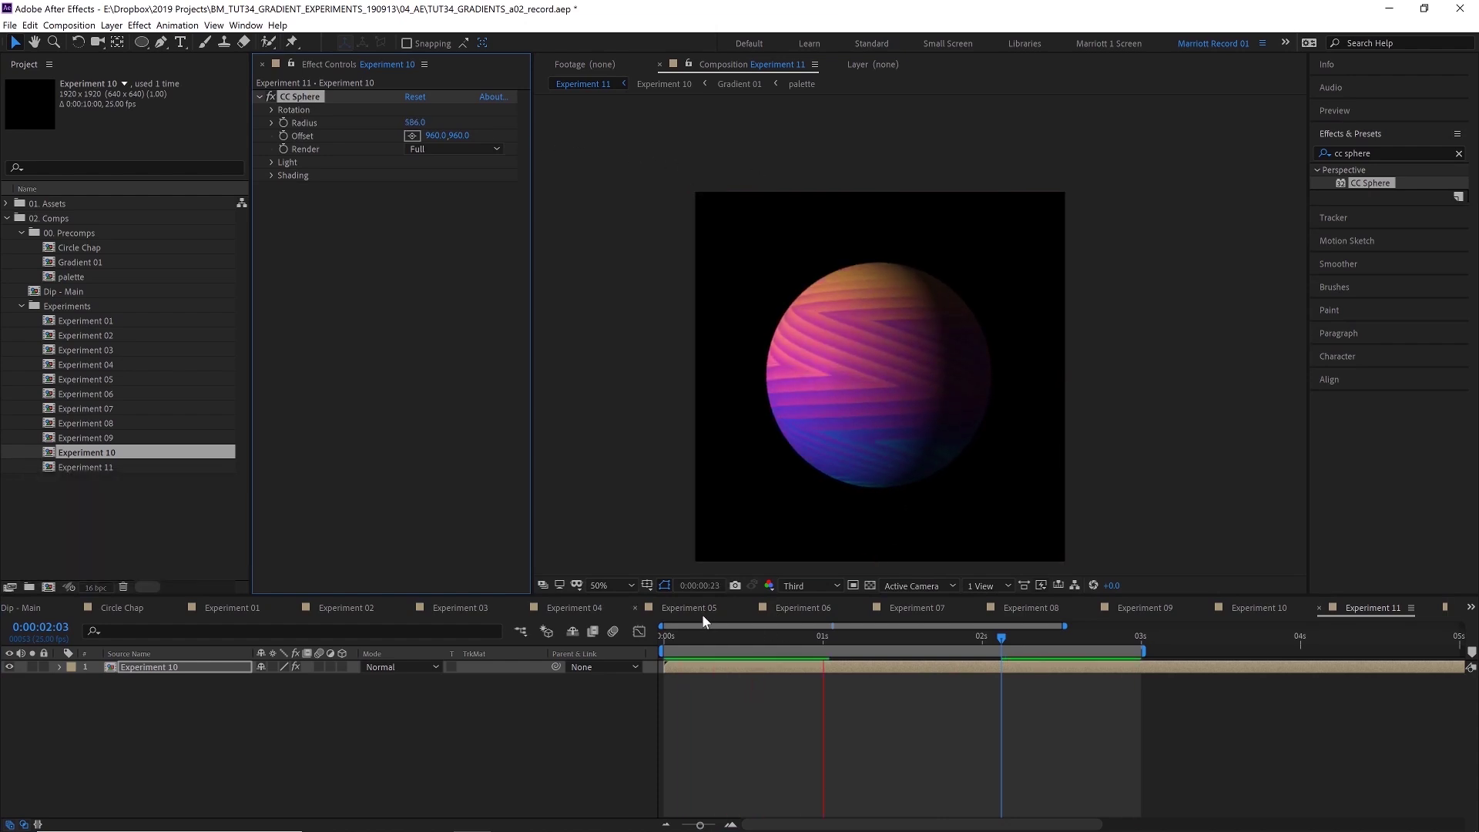
left_click_drag(706, 638, 788, 653)
key("space")
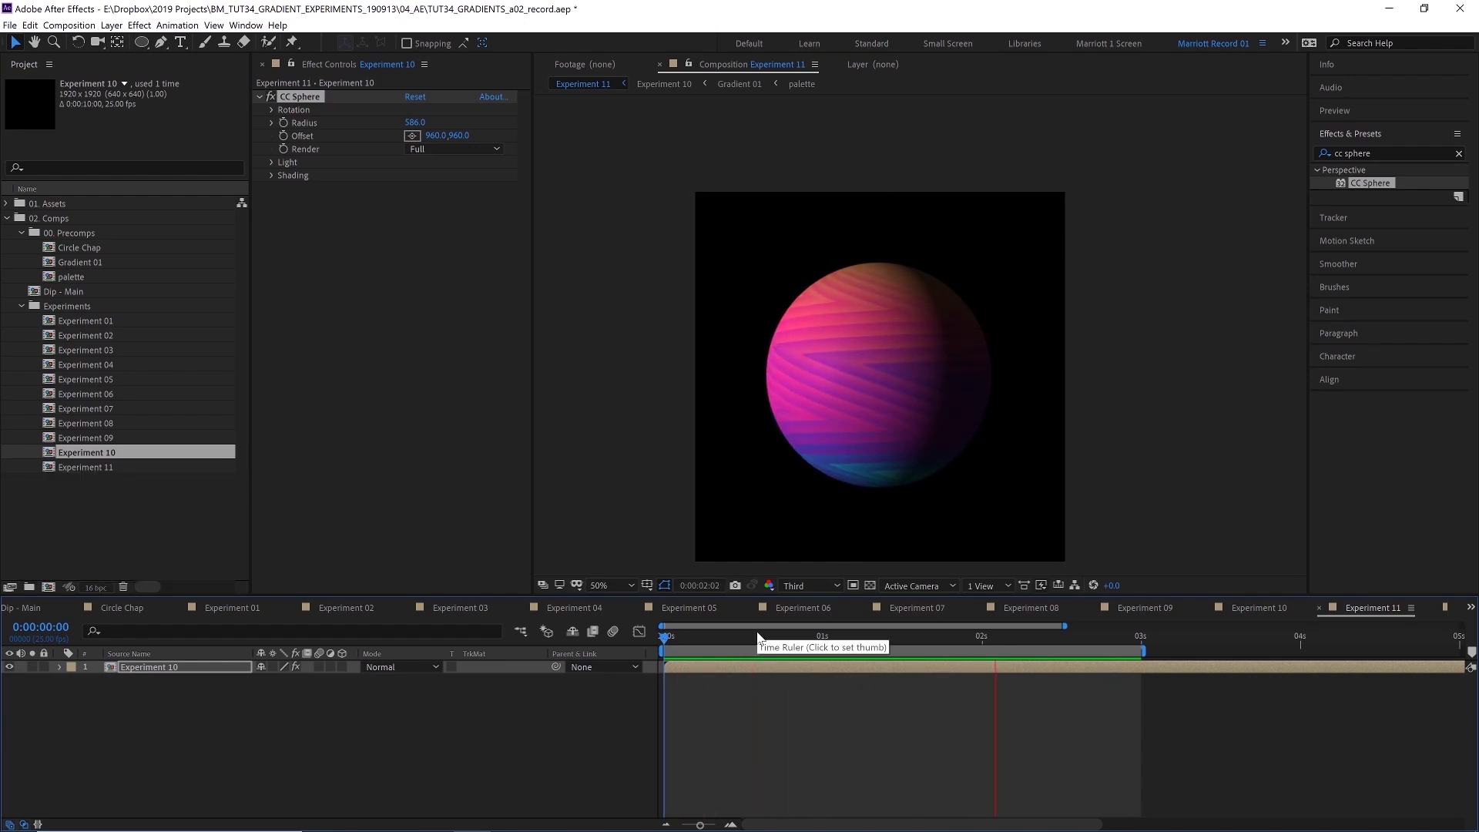
key("space")
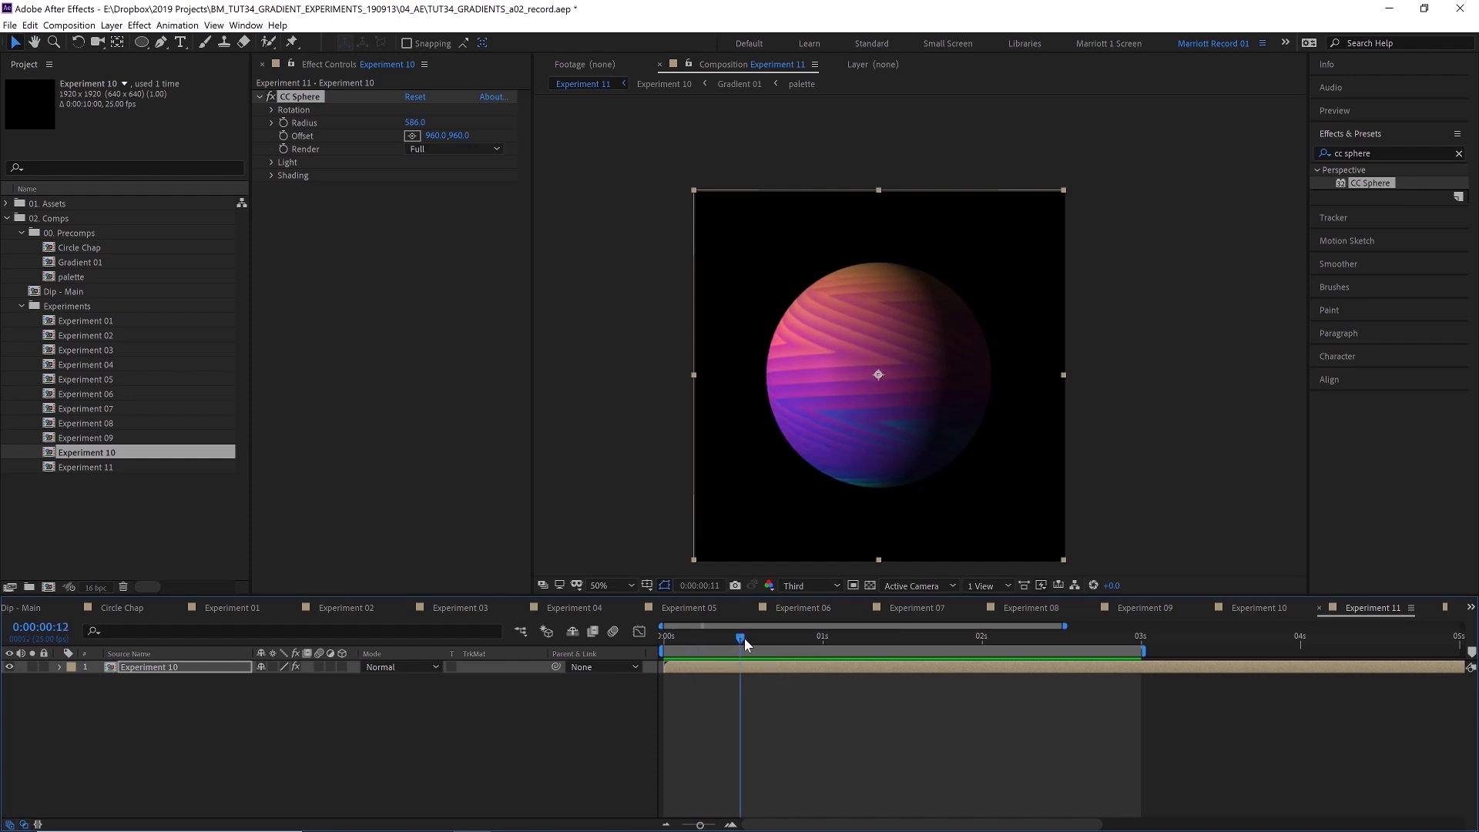